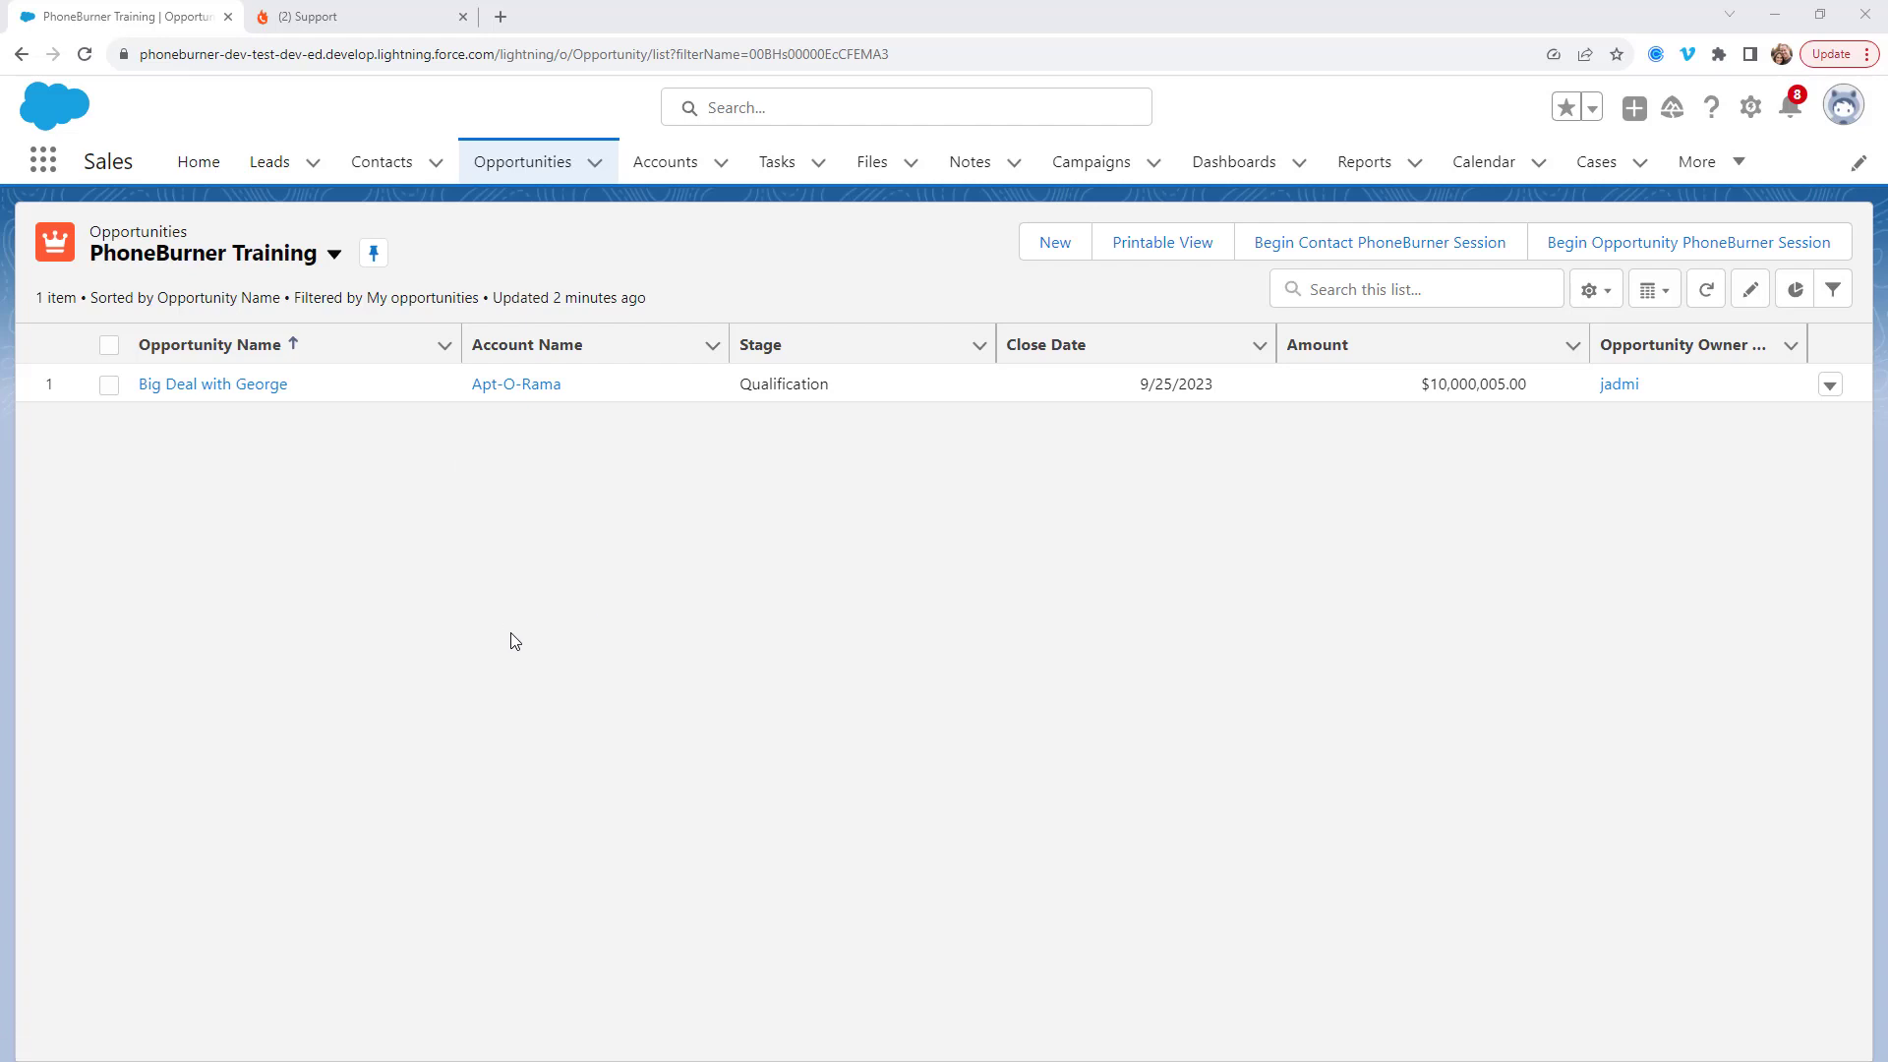
Step: Open the opportunity in the PhoneBurner Training list and review the fields in its record details
click(202, 386)
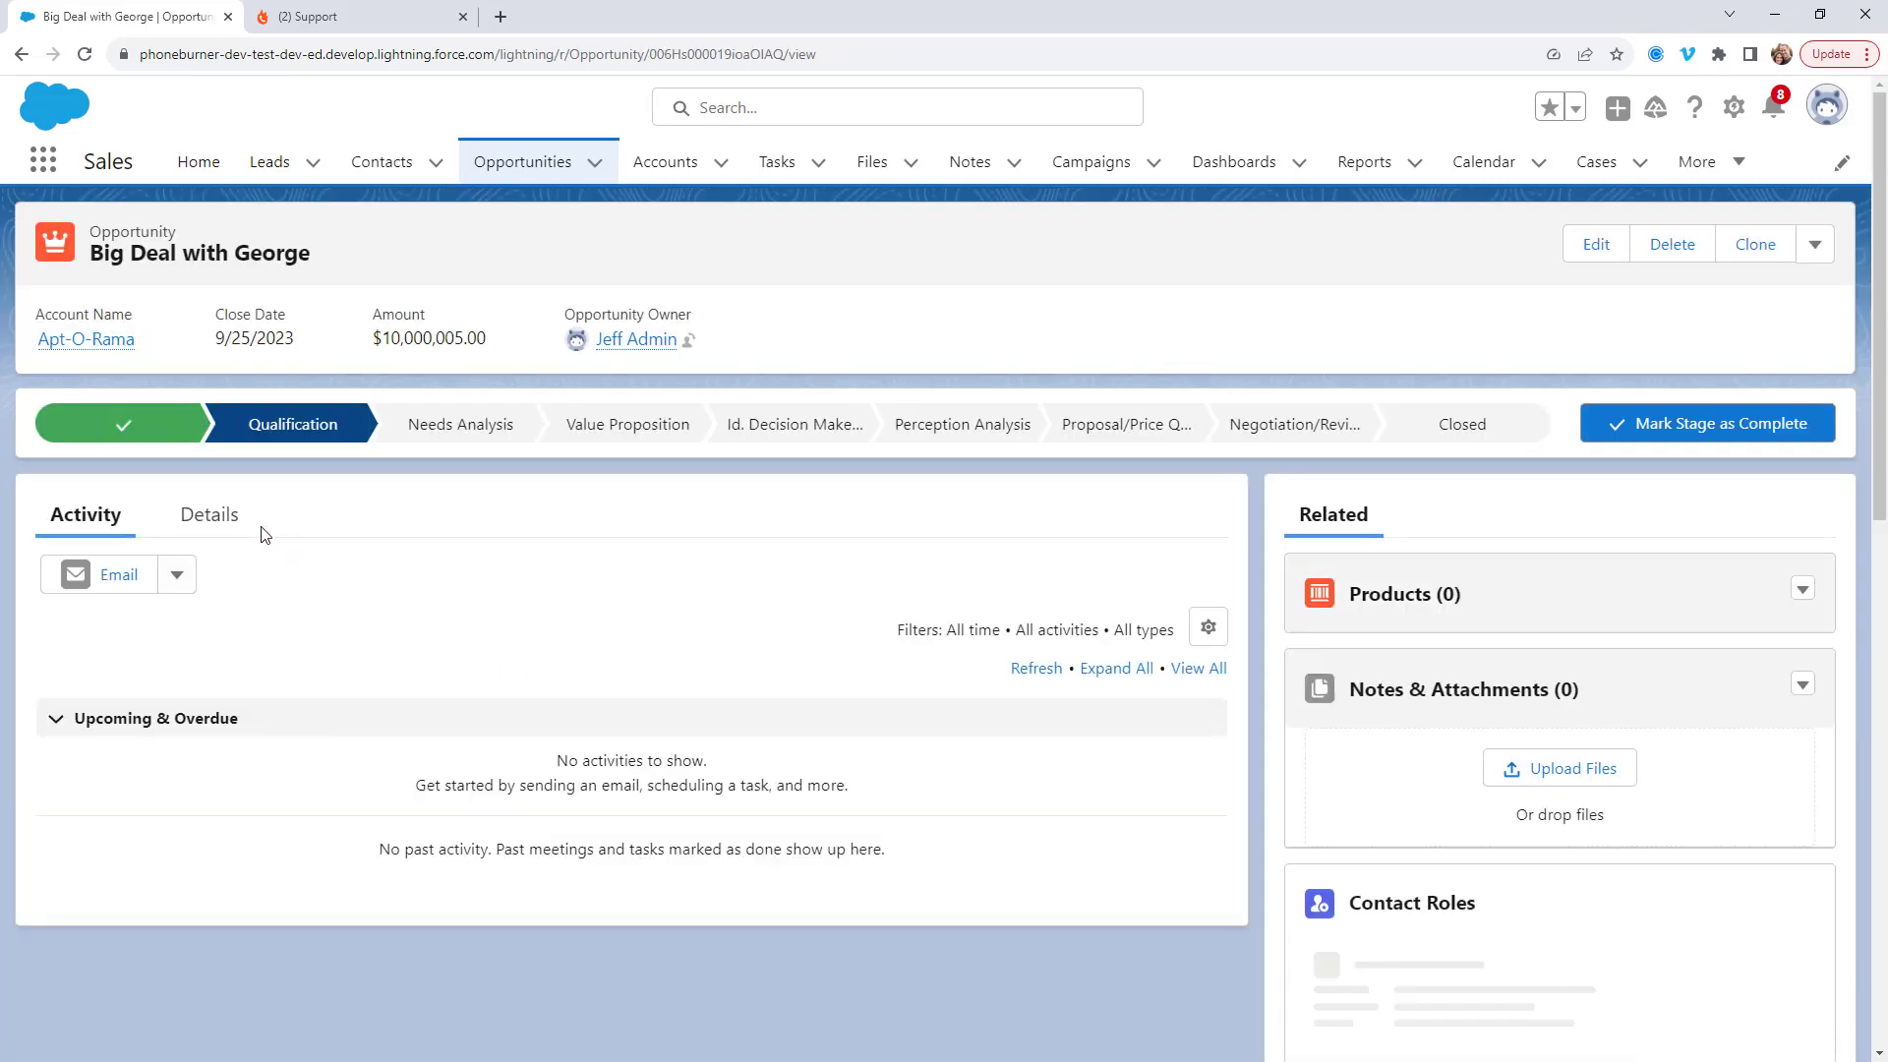
click(210, 515)
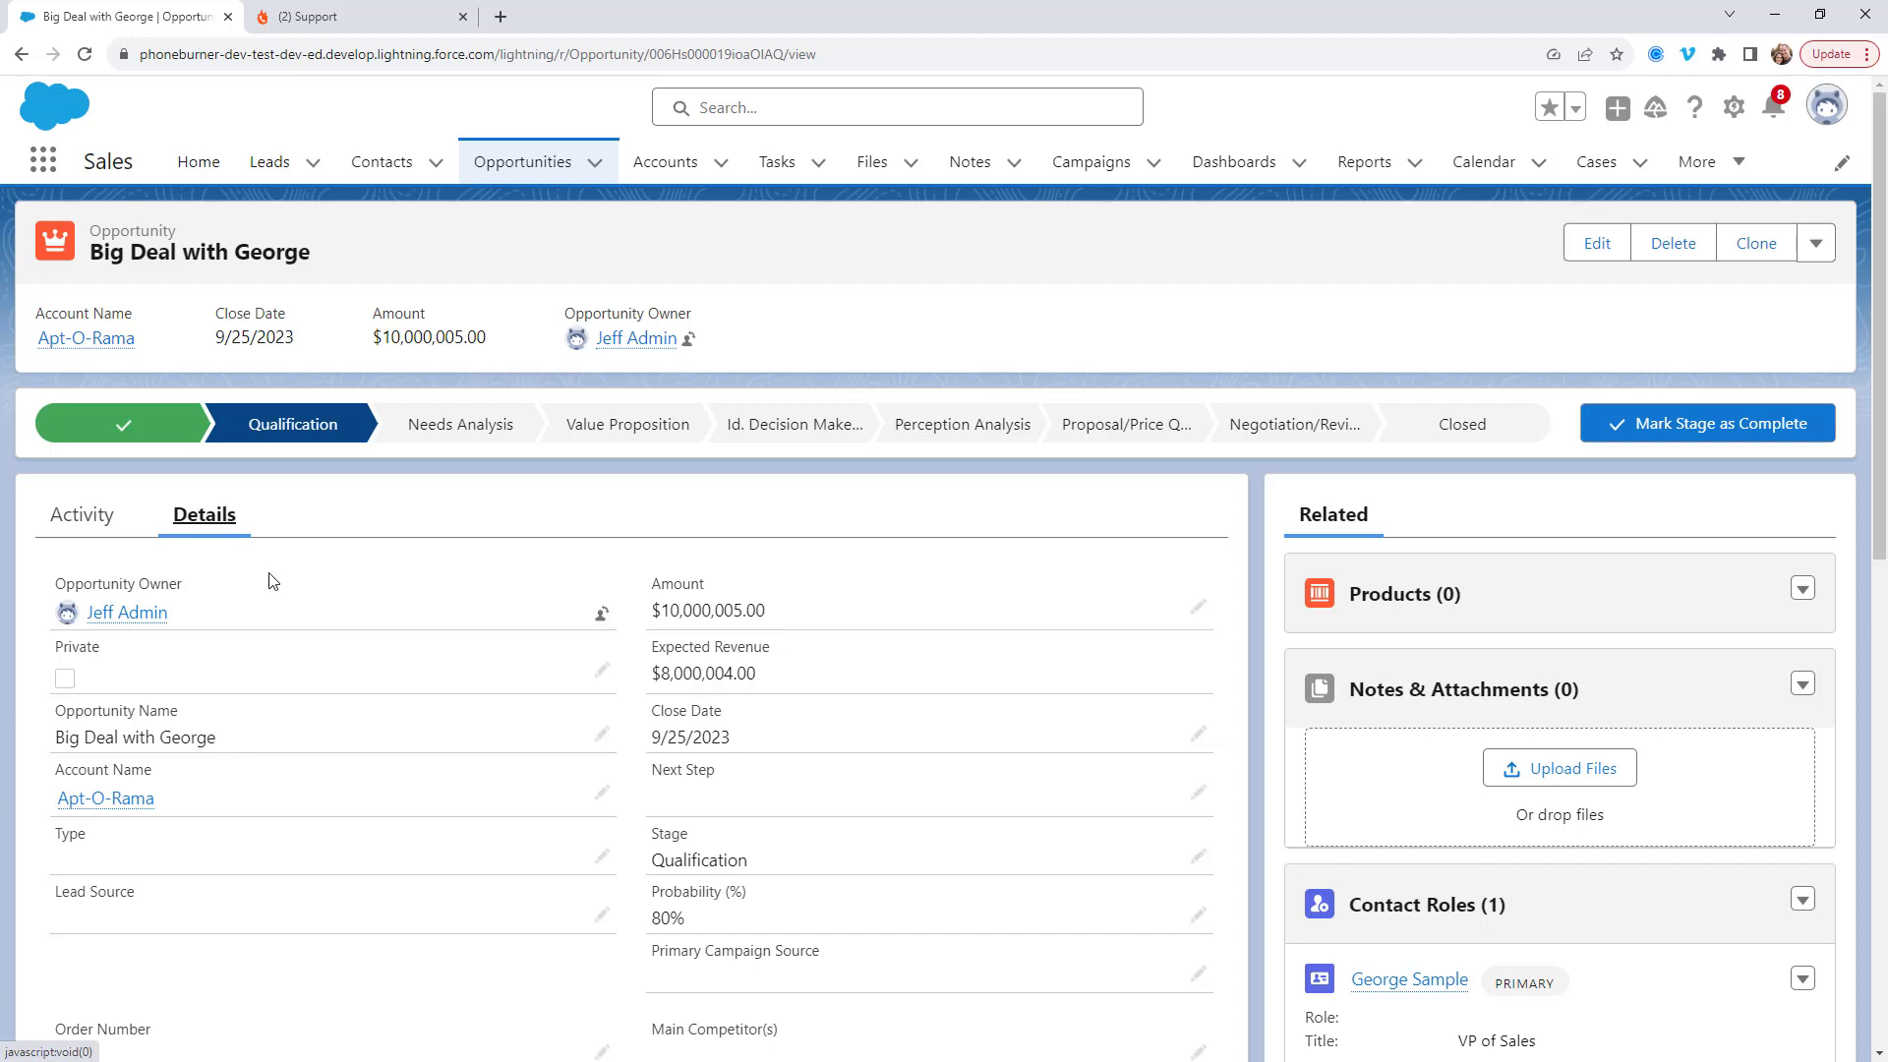
scroll(270, 581, down, 3)
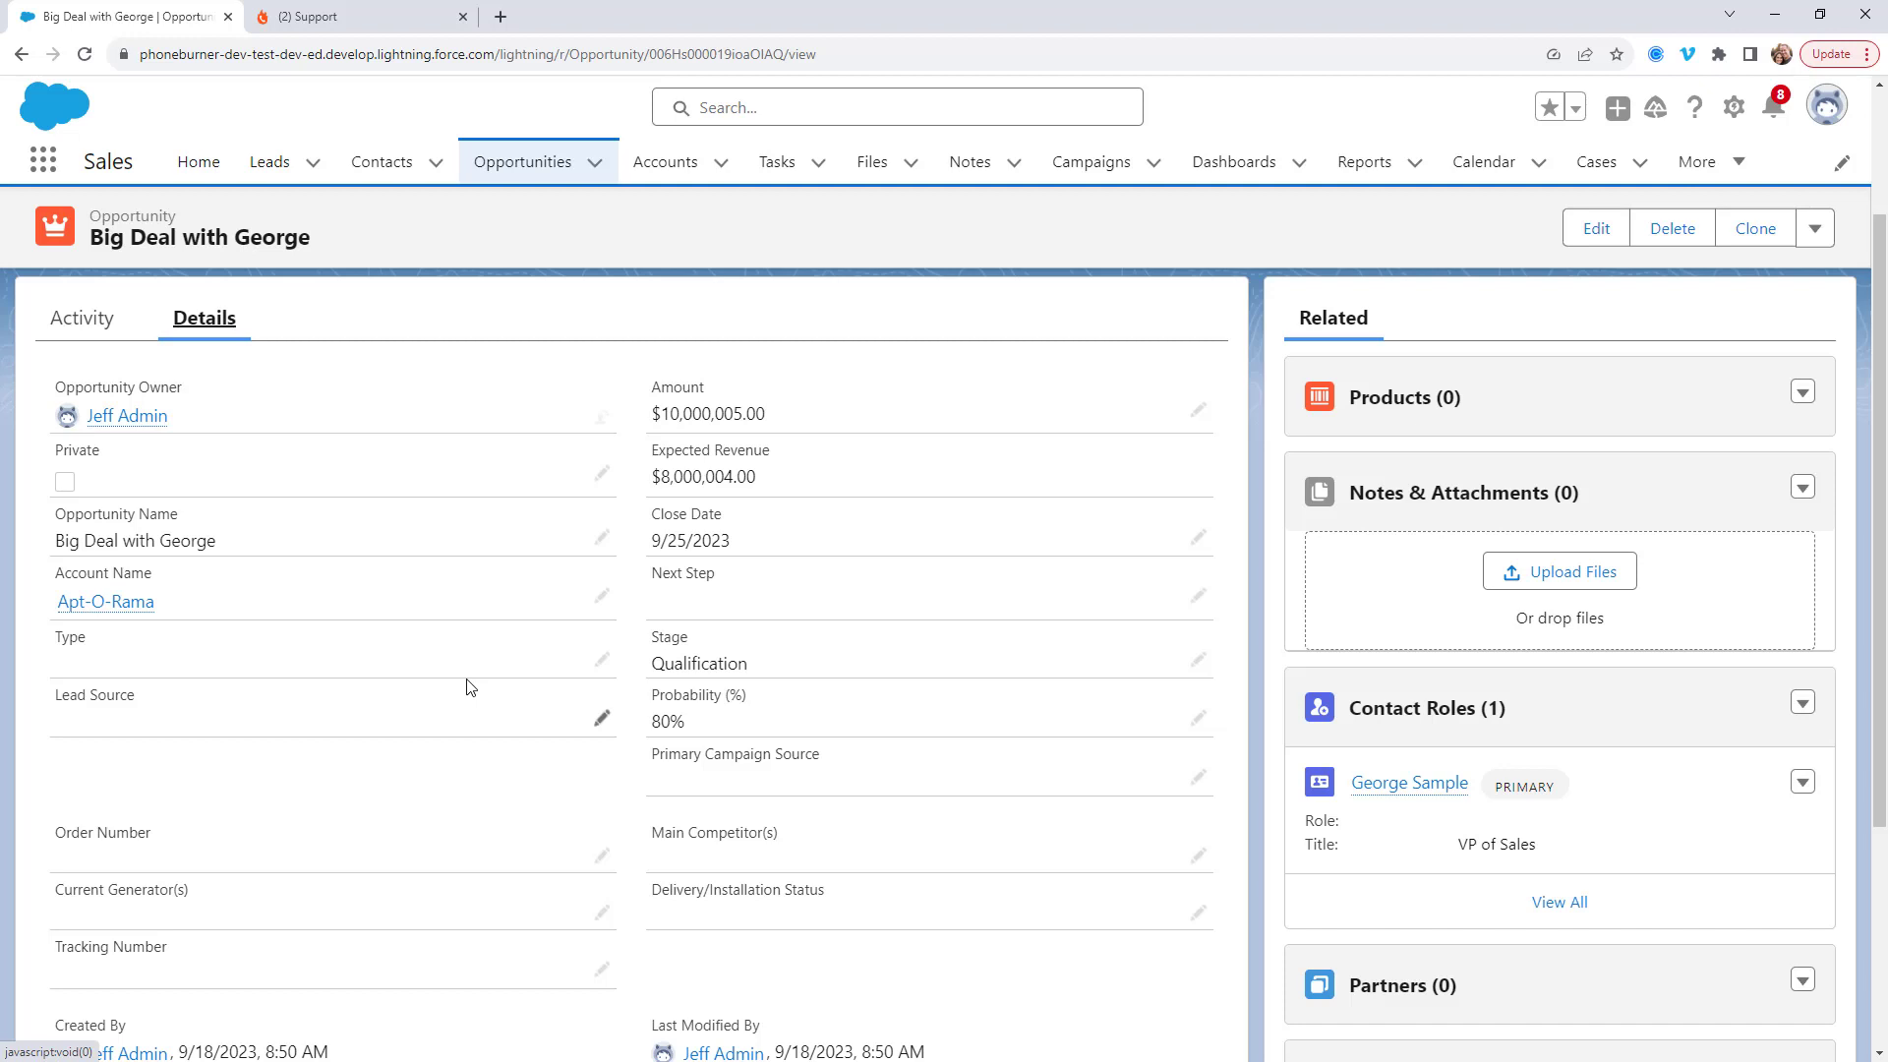
scroll(468, 688, down, 3)
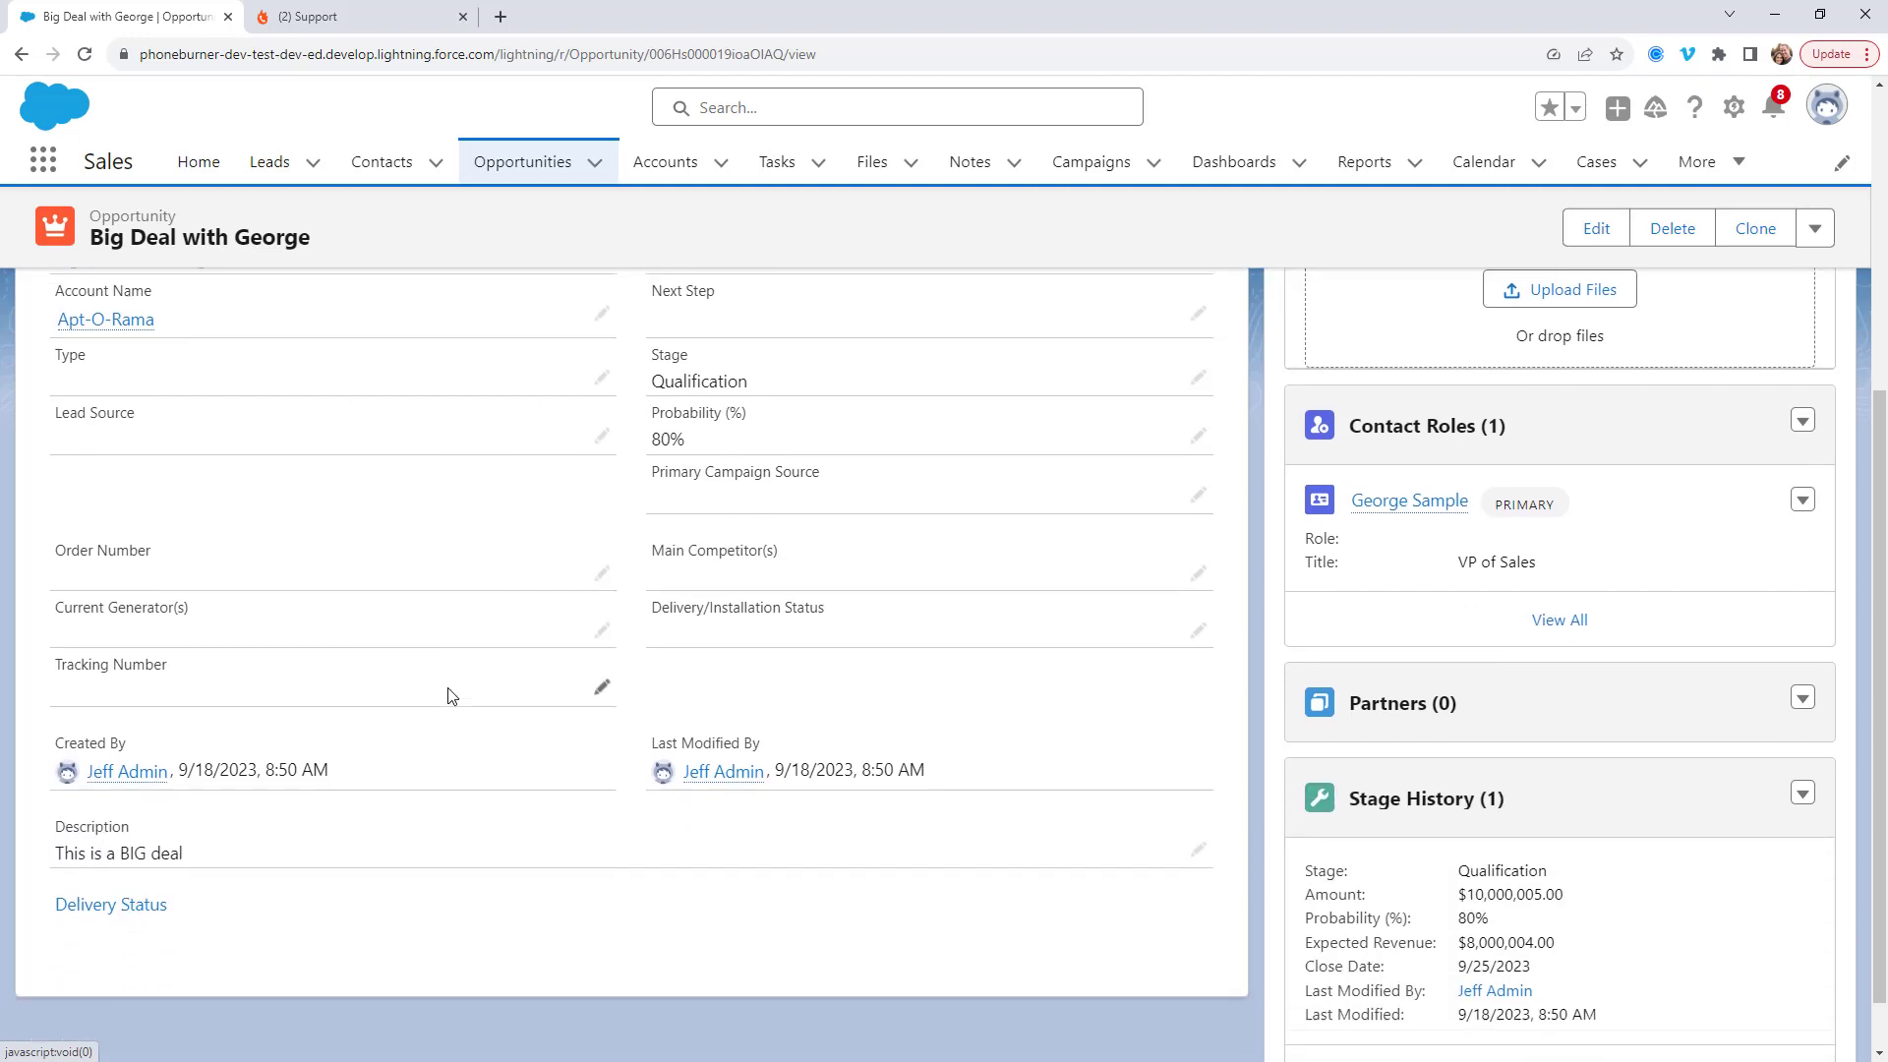
scroll(452, 698, up, 5)
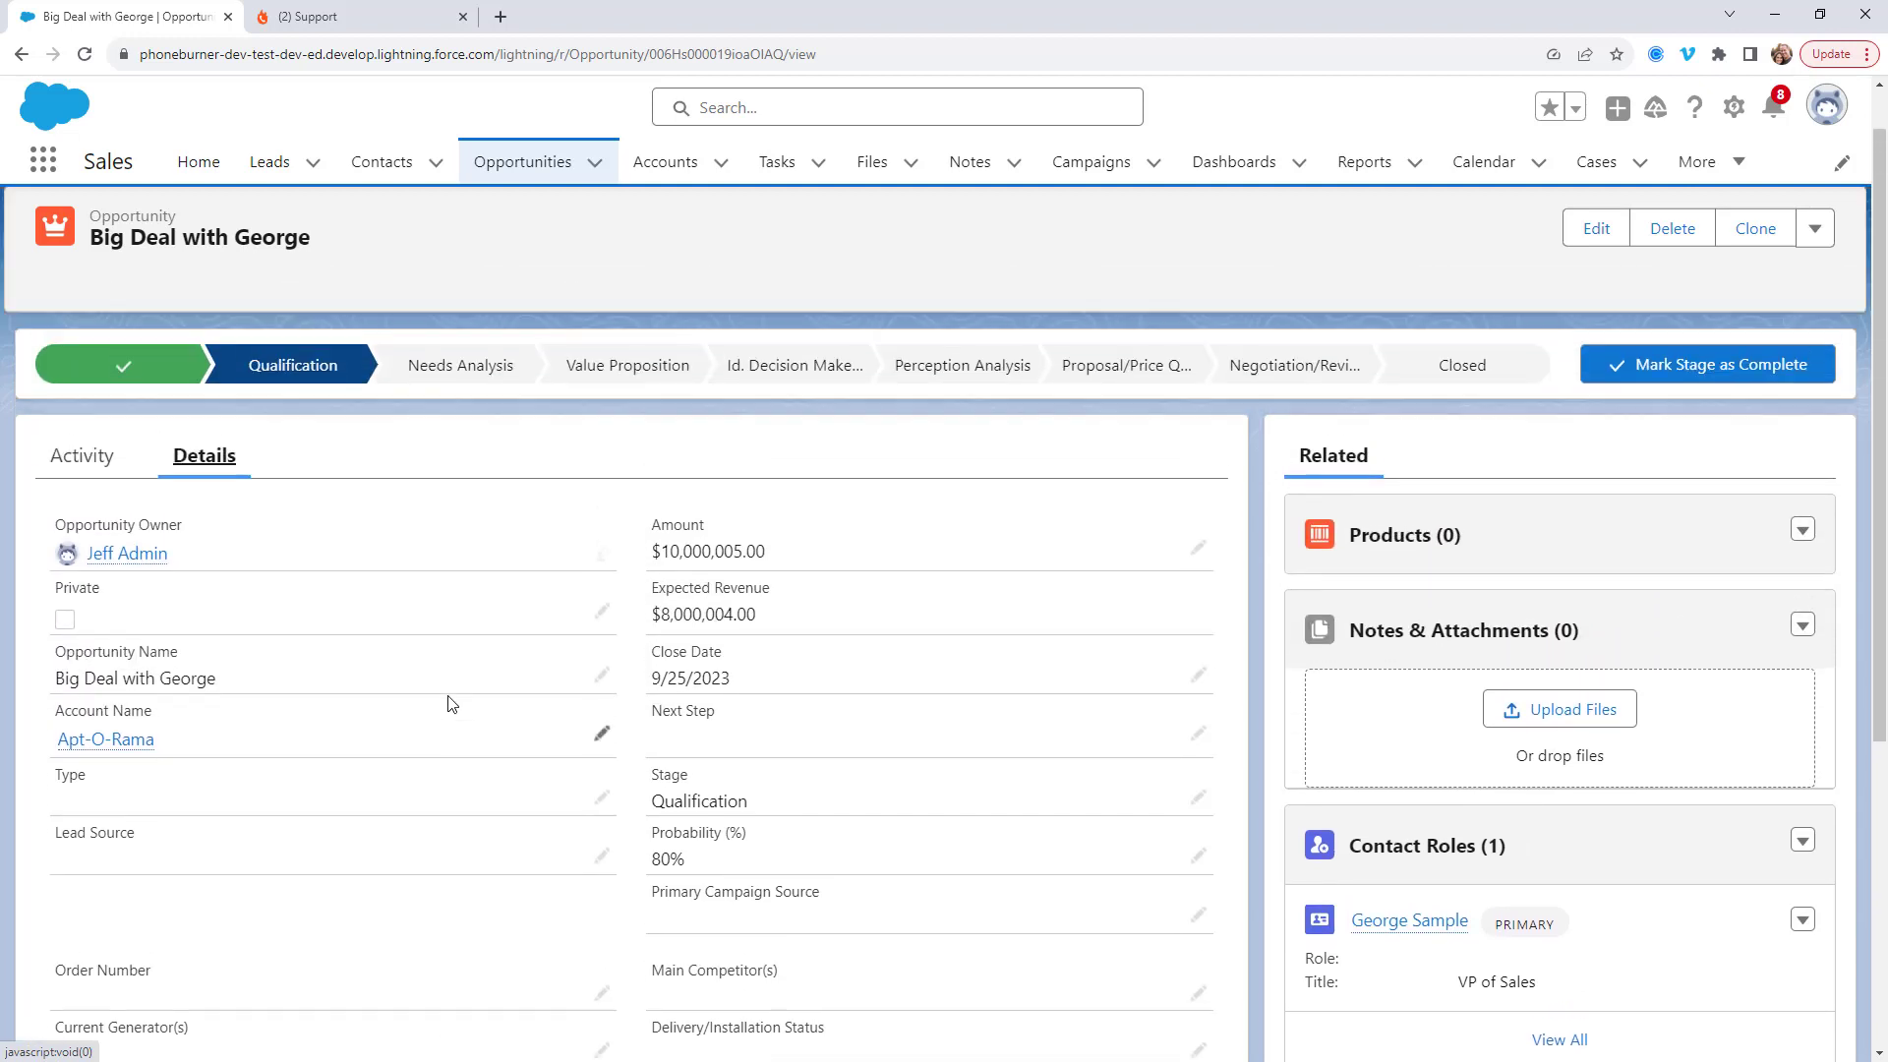
scroll(452, 704, down, 2)
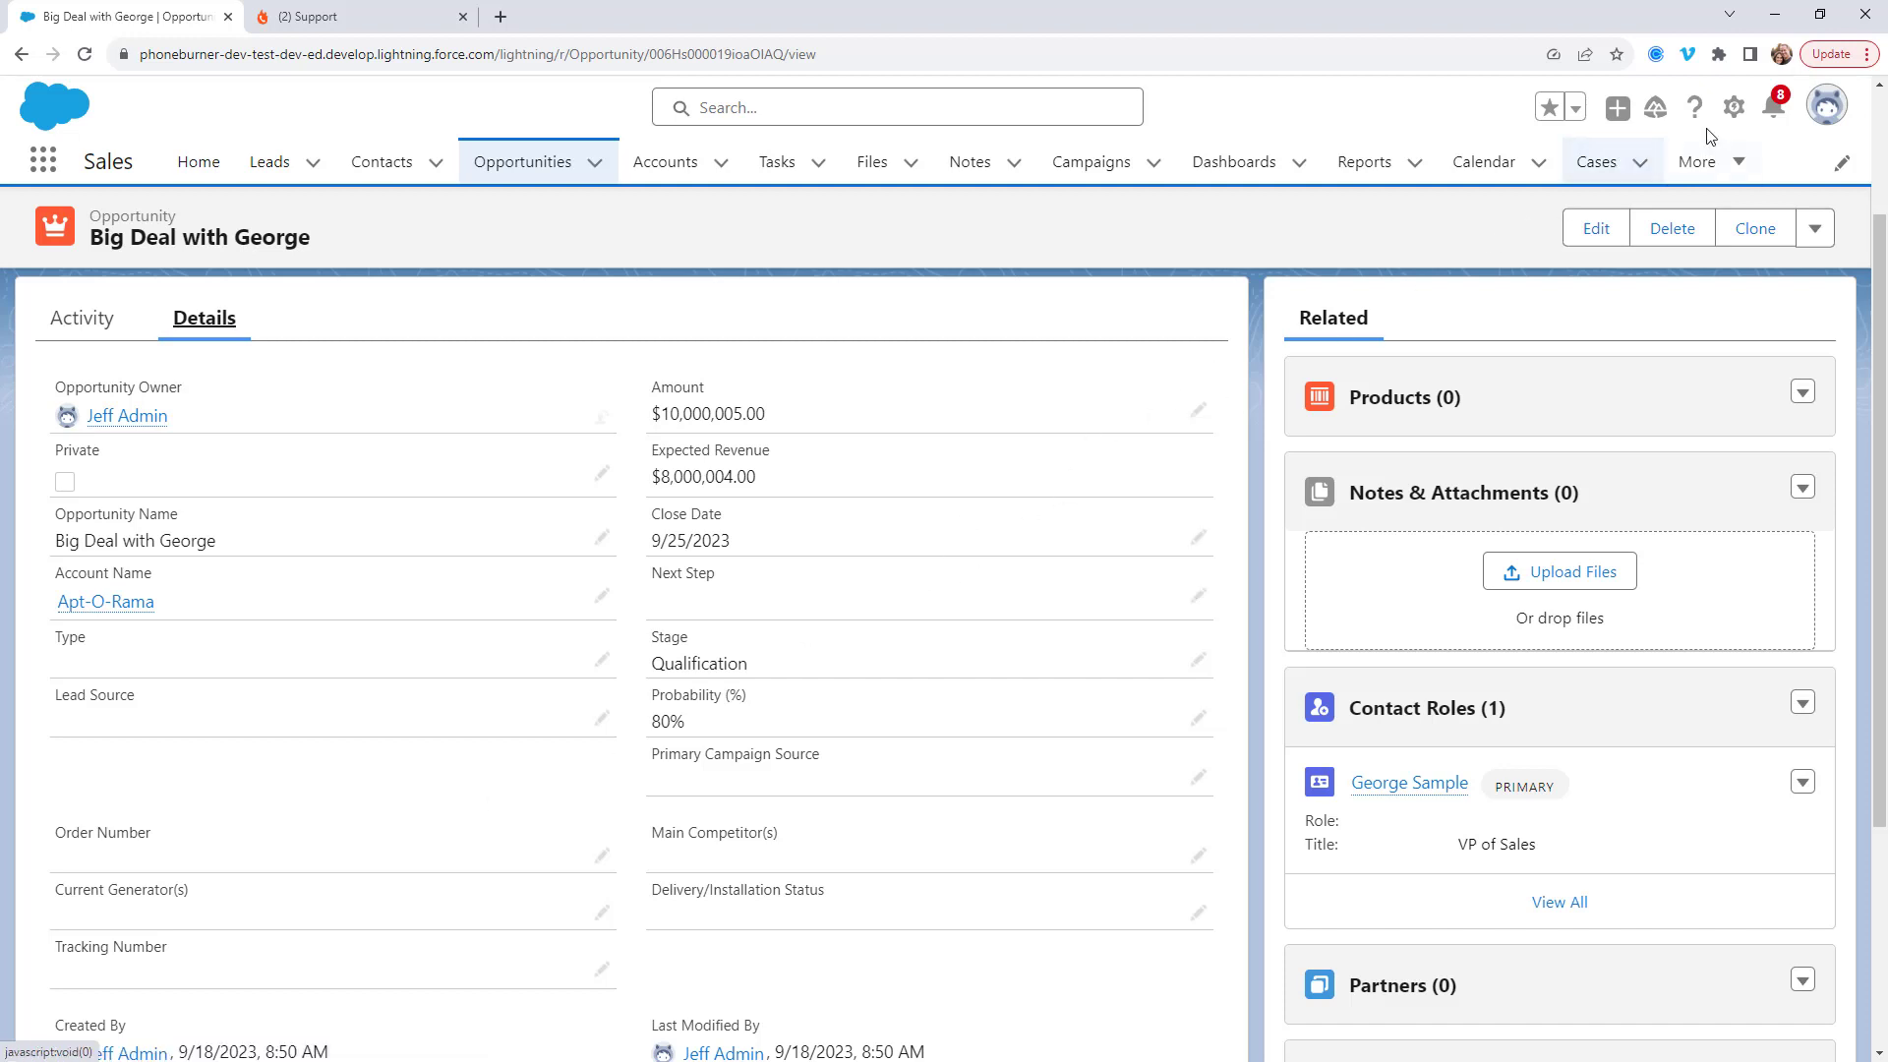
Step: In Setup's Object Manager, find the Opportunity object with "opp" and open its Fields & Relationships
click(1733, 106)
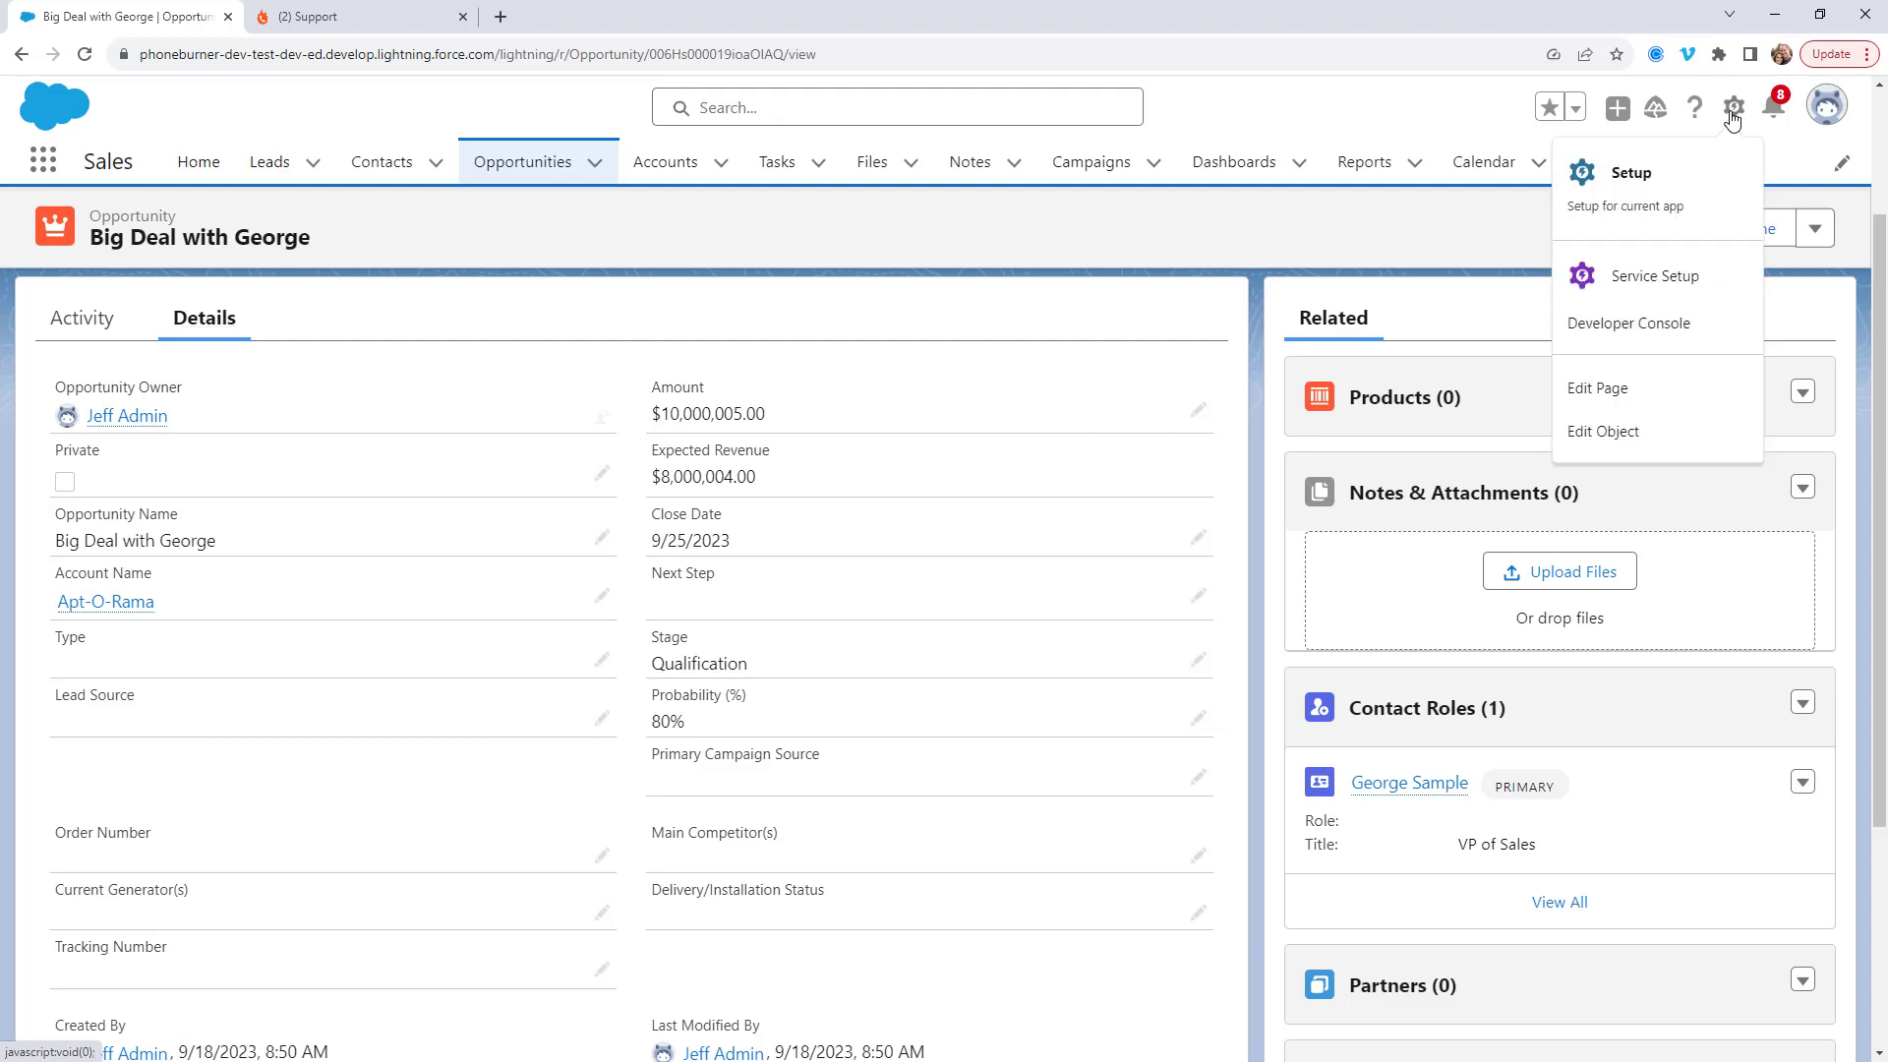
click(1649, 191)
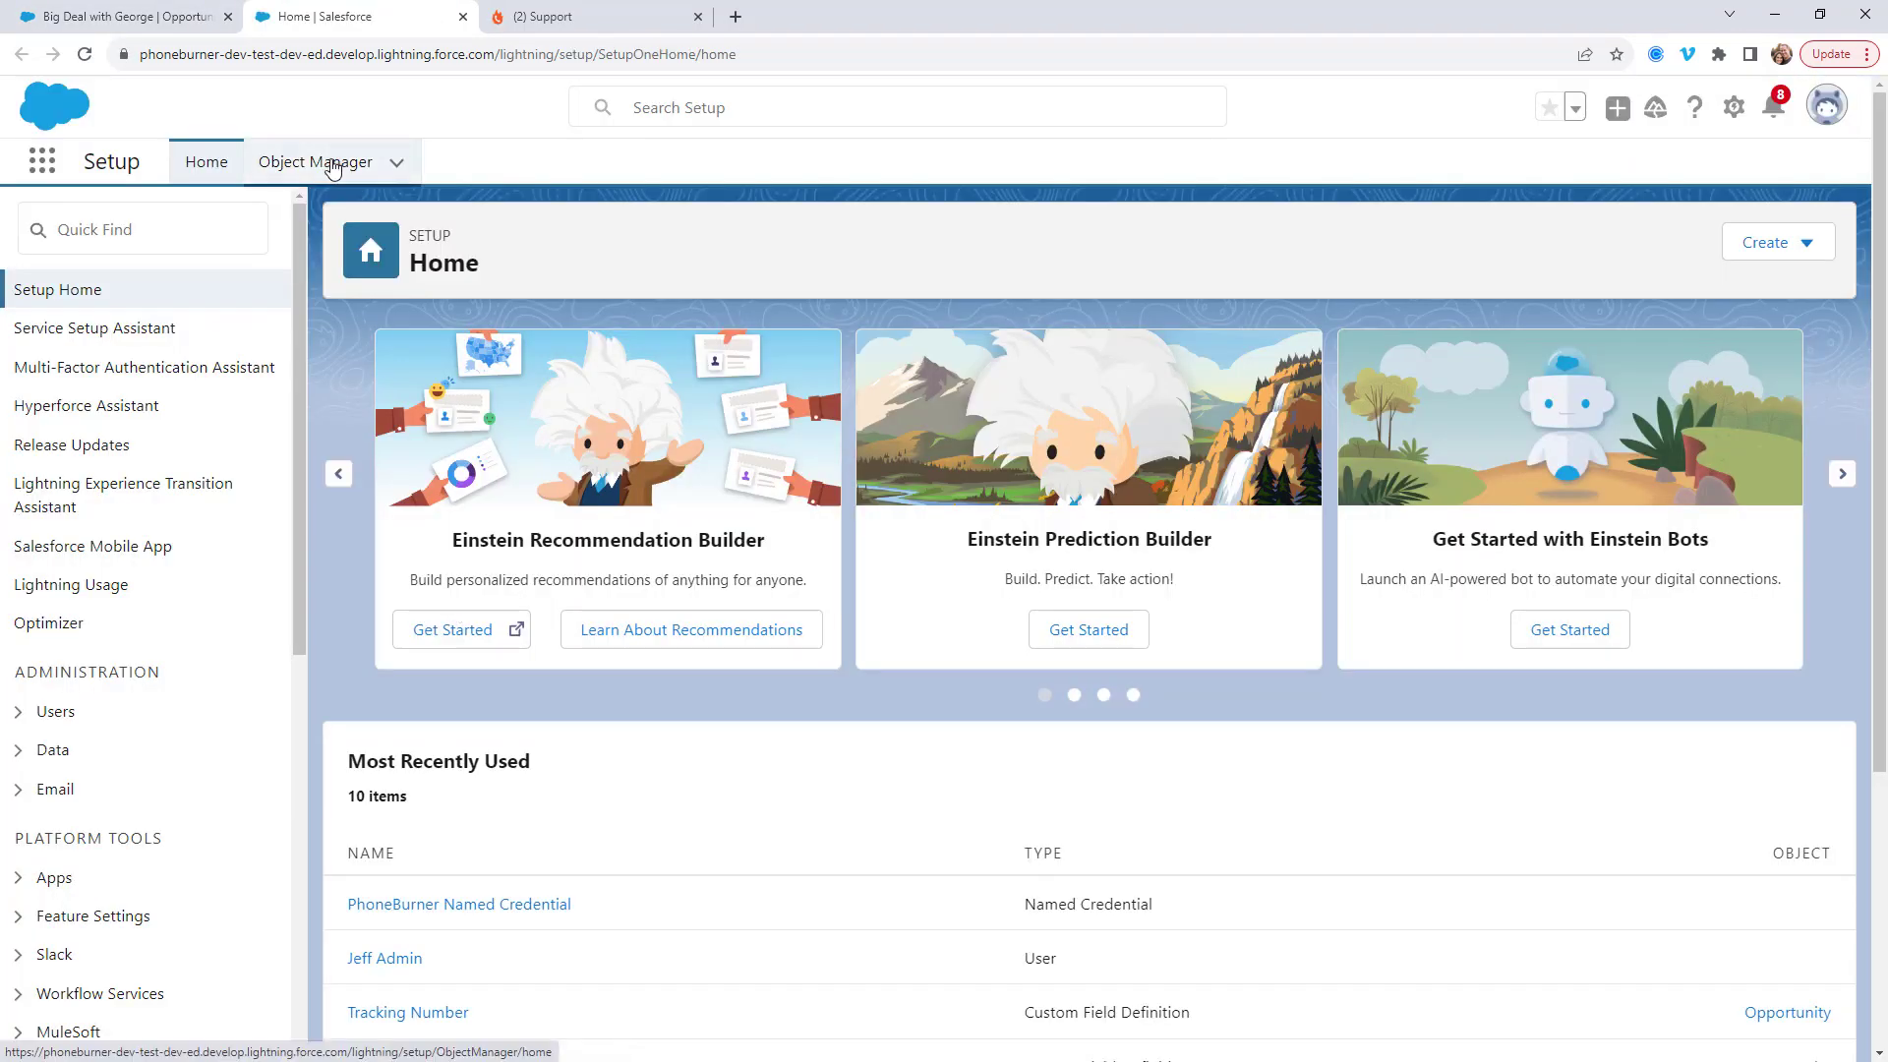
click(332, 167)
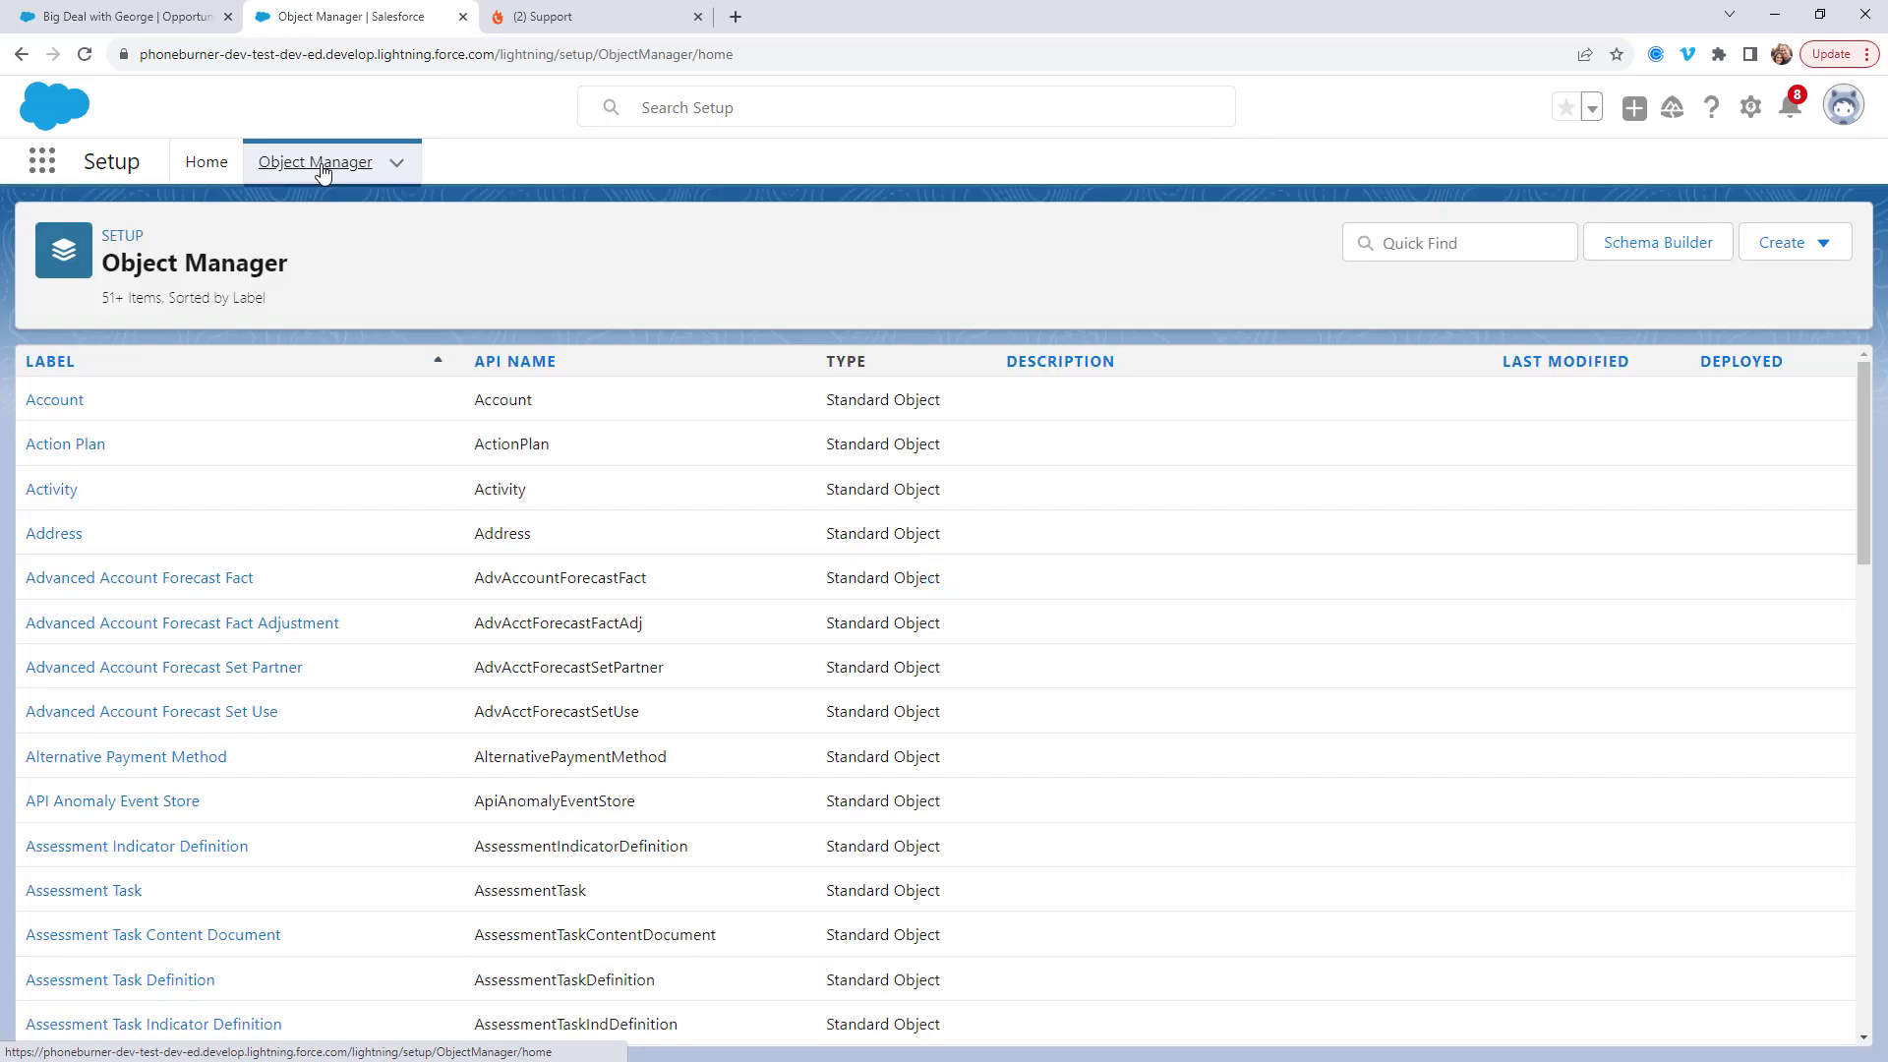
click(1382, 243)
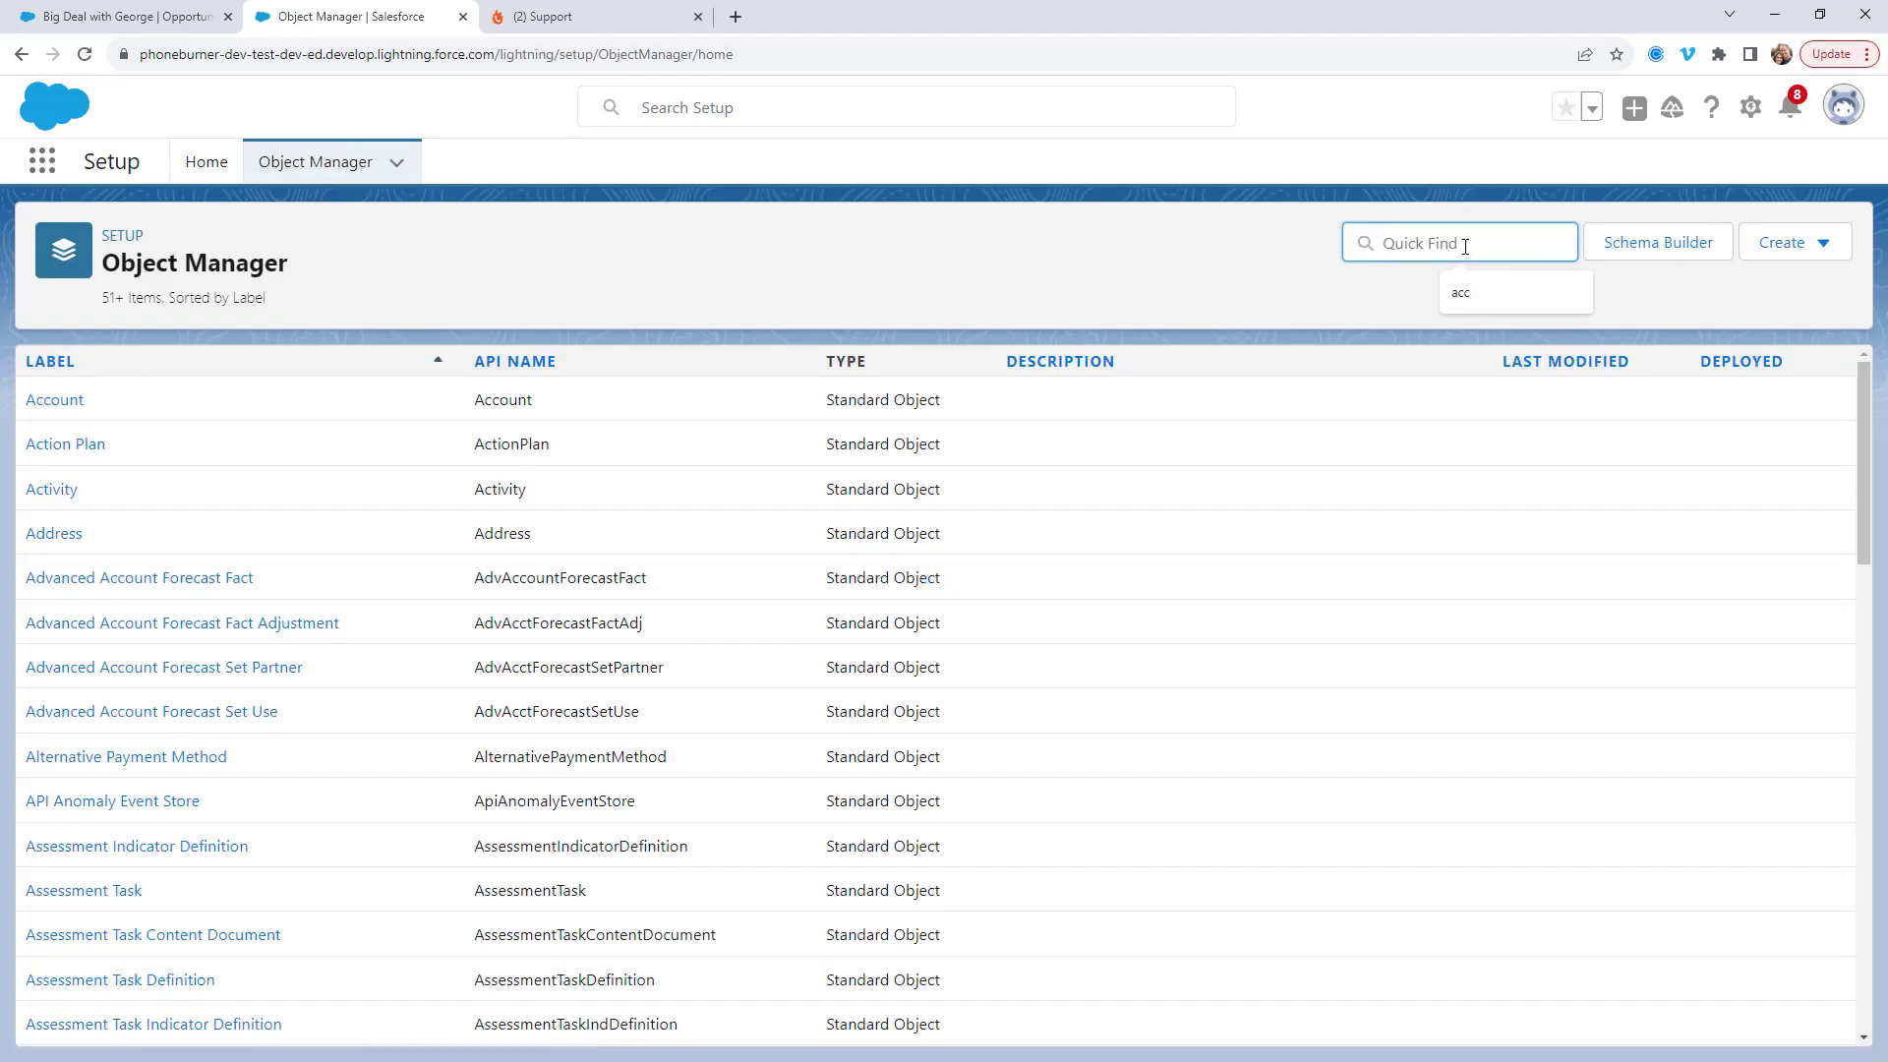
text(opp)
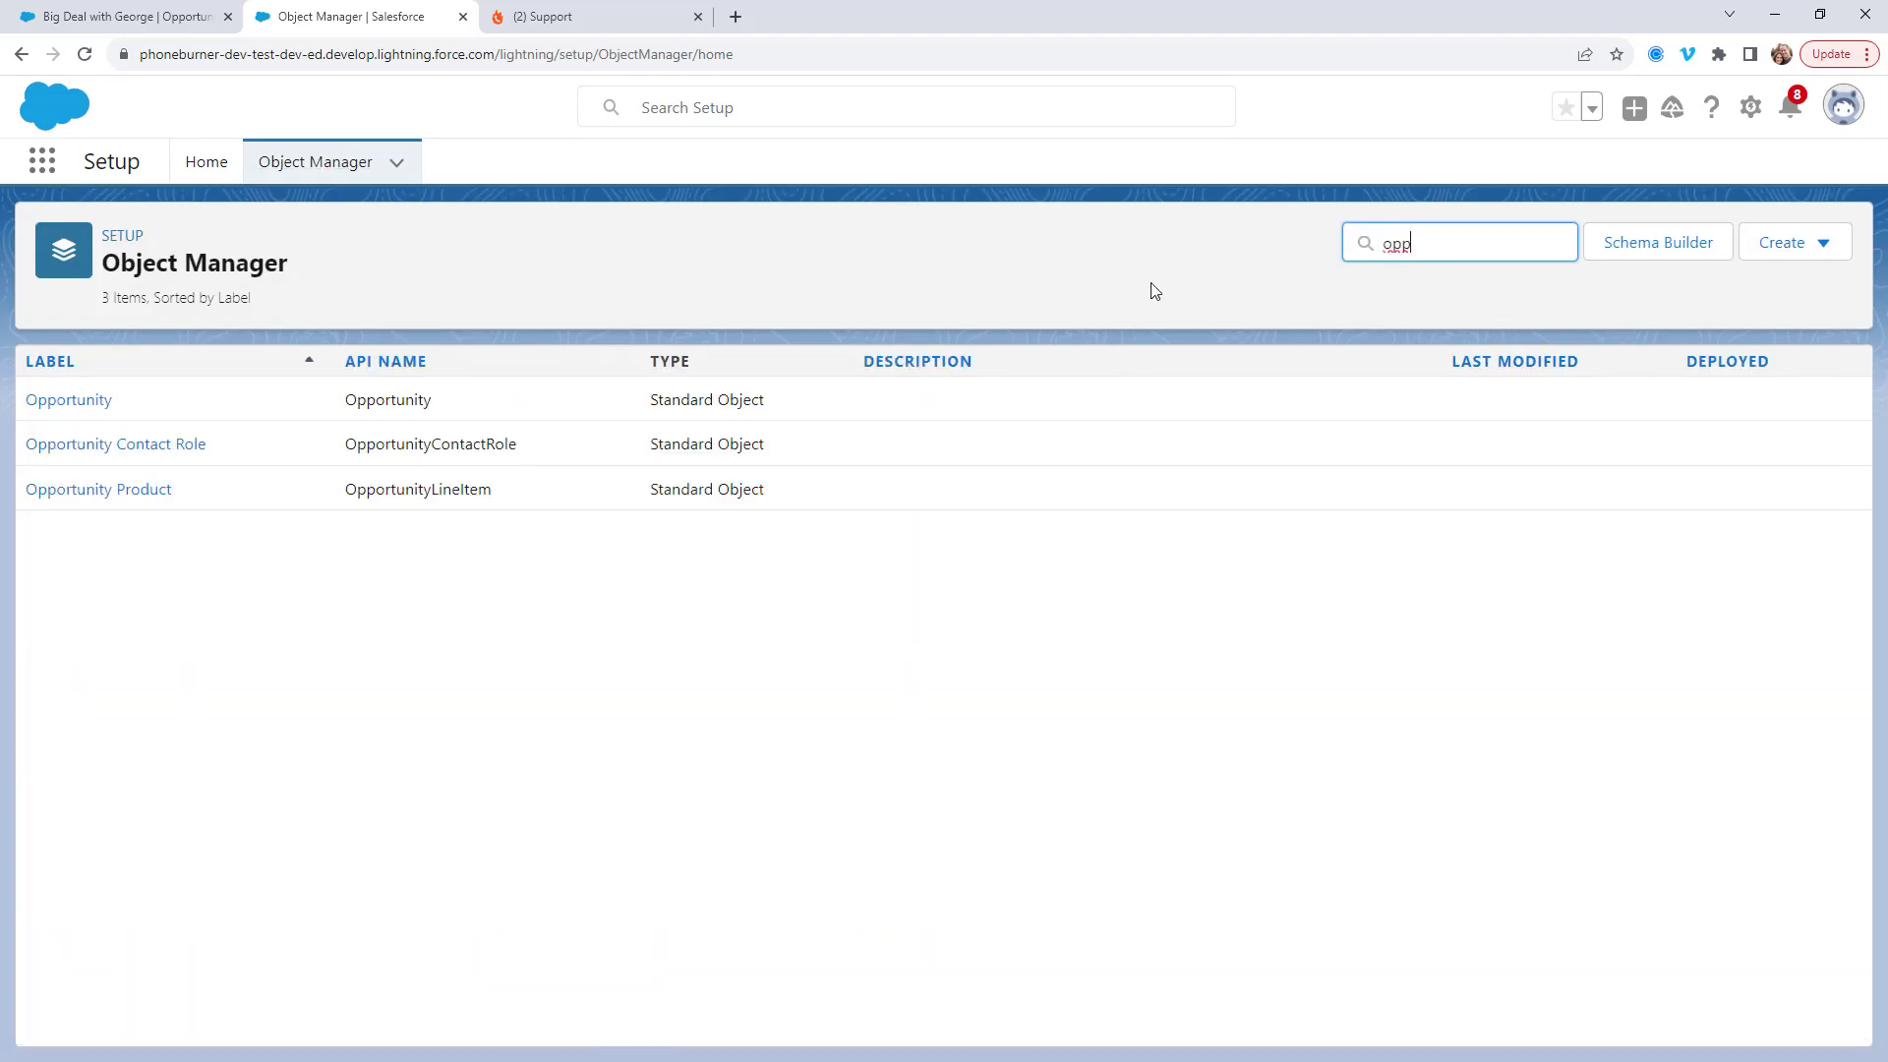
click(62, 403)
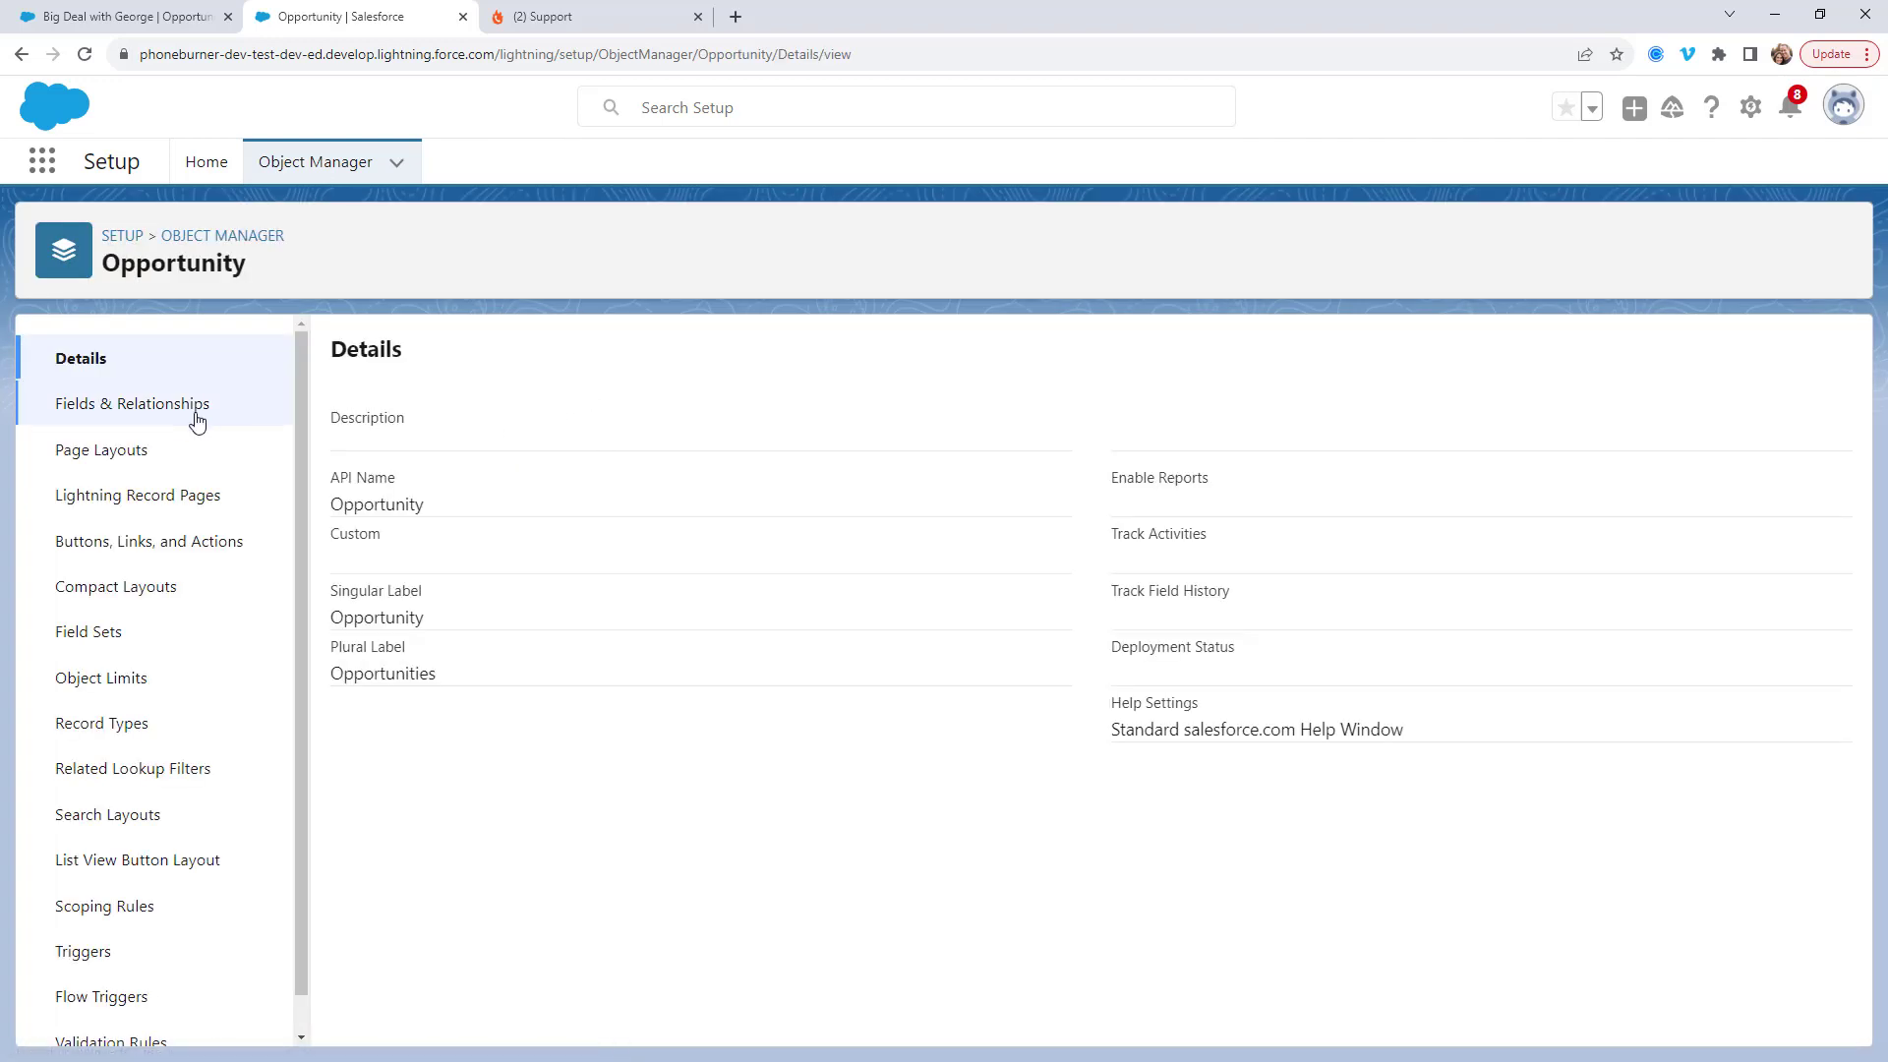
click(157, 407)
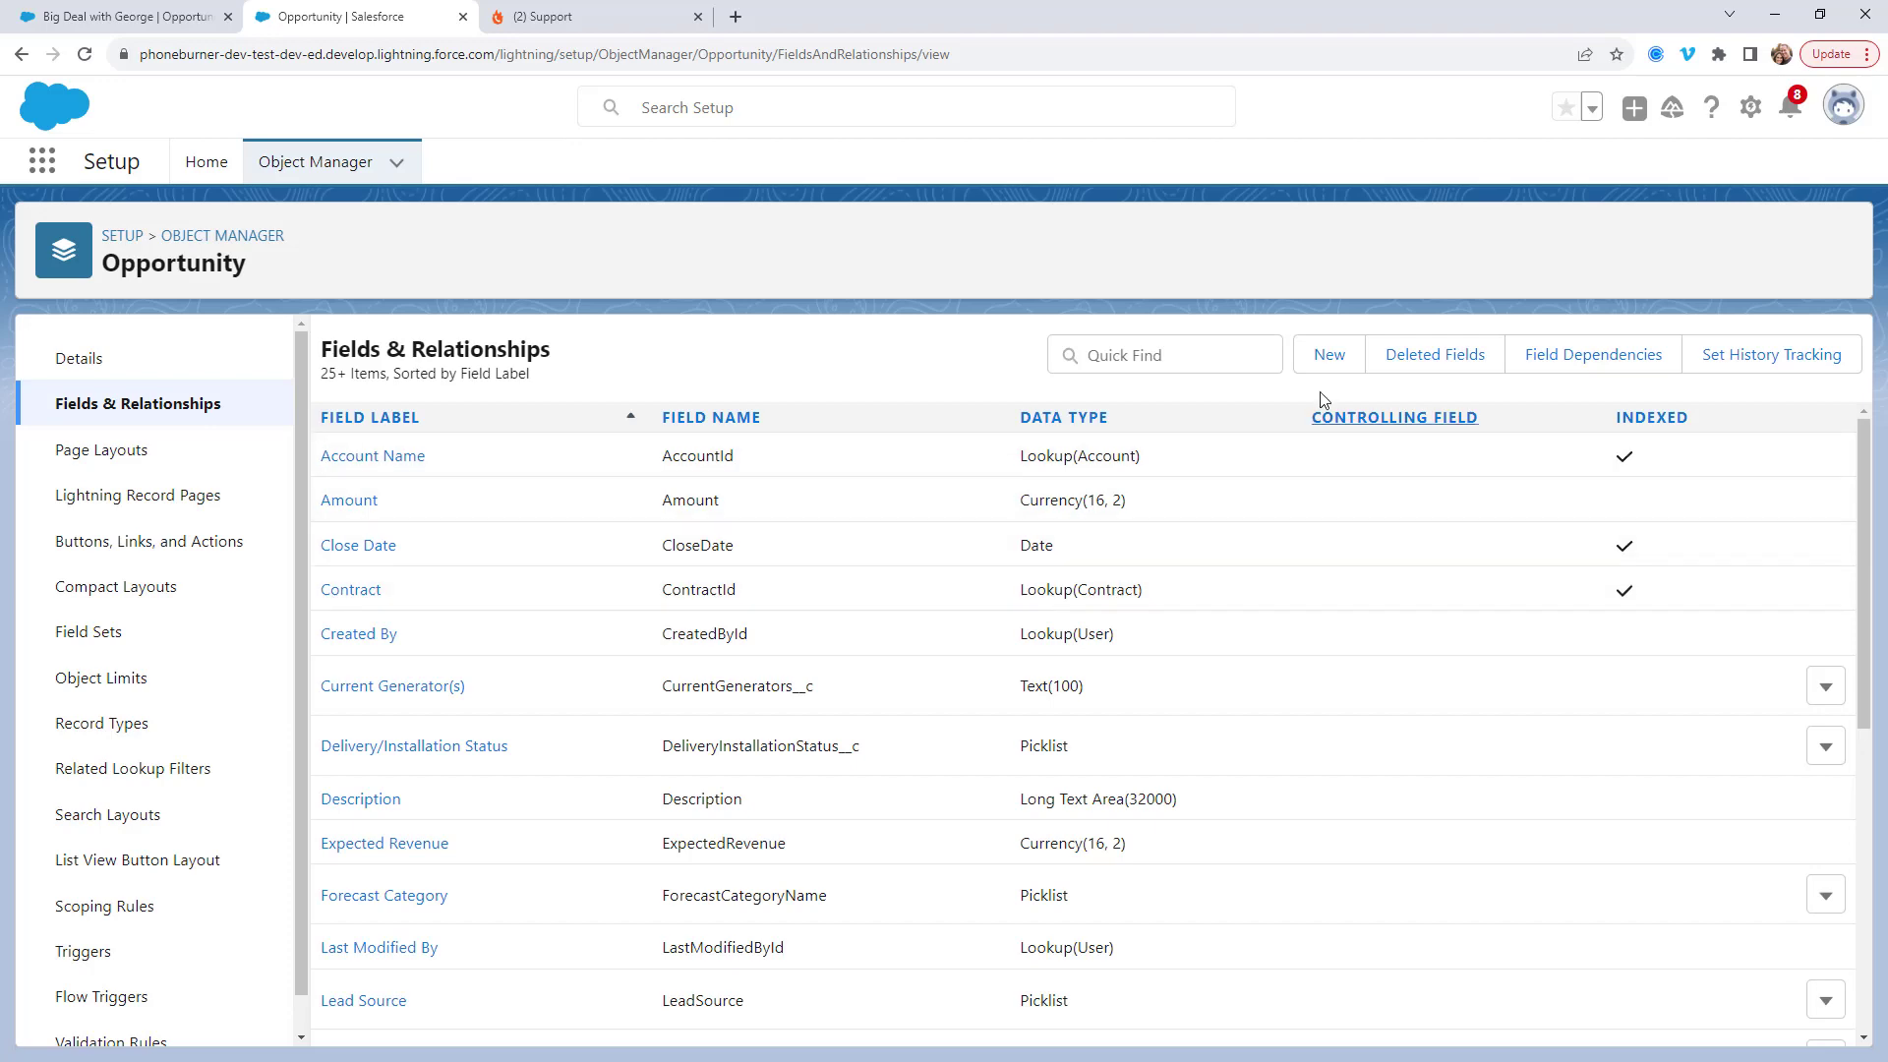
Step: Start a new custom field on the Opportunity object with the Phone data type and proceed to its details
click(1332, 361)
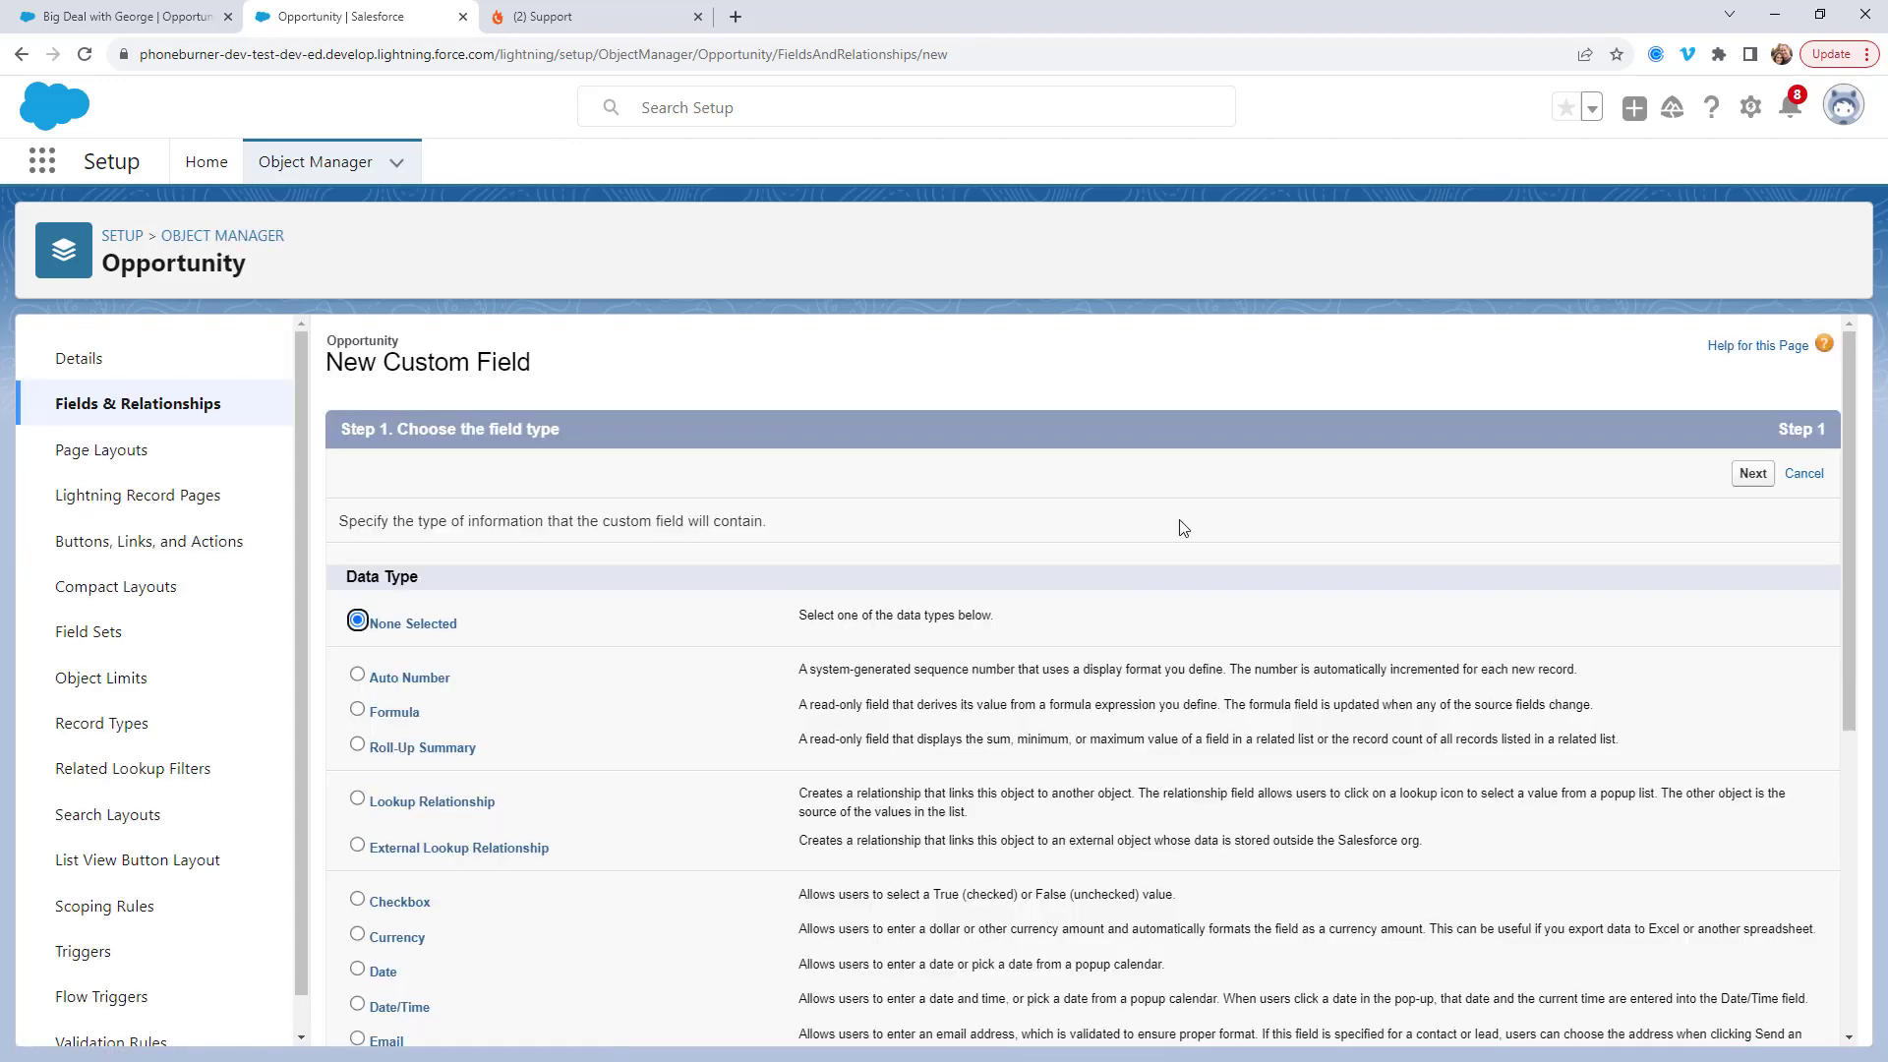
scroll(977, 523, down, 4)
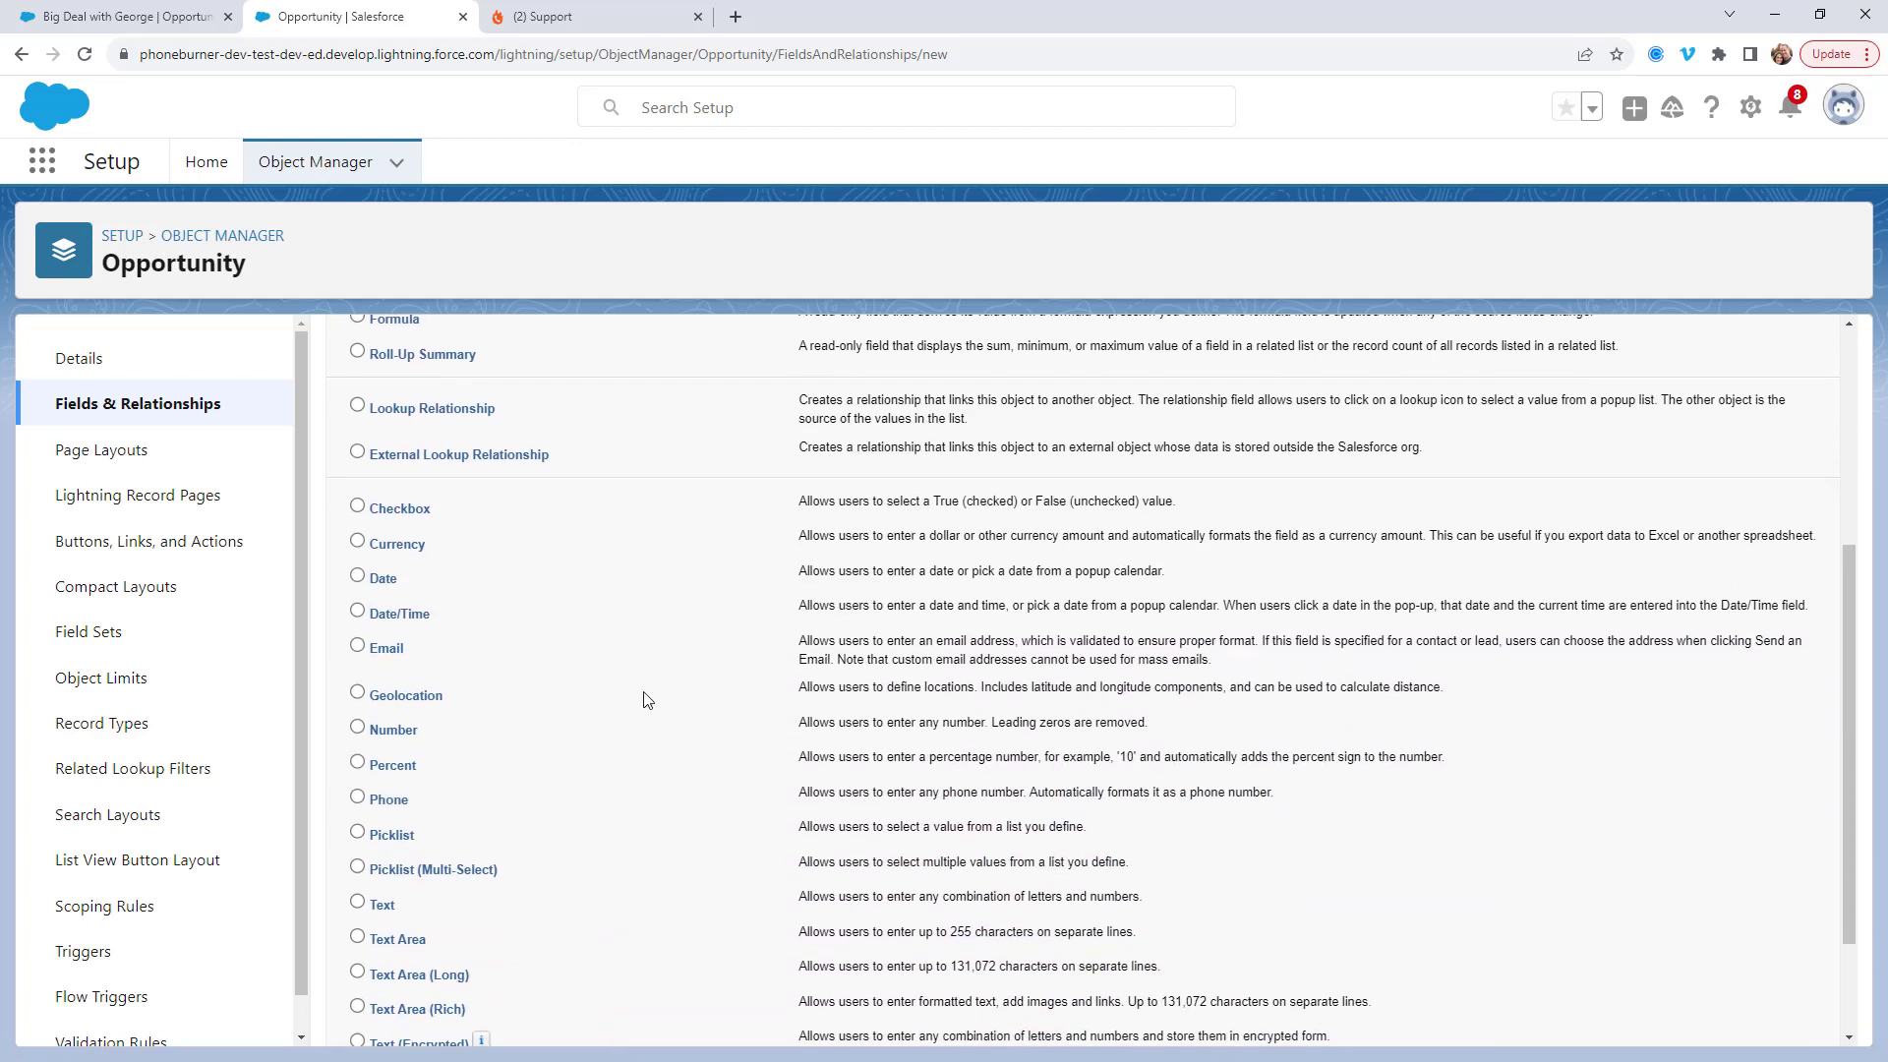
click(393, 801)
scroll(531, 786, down, 2)
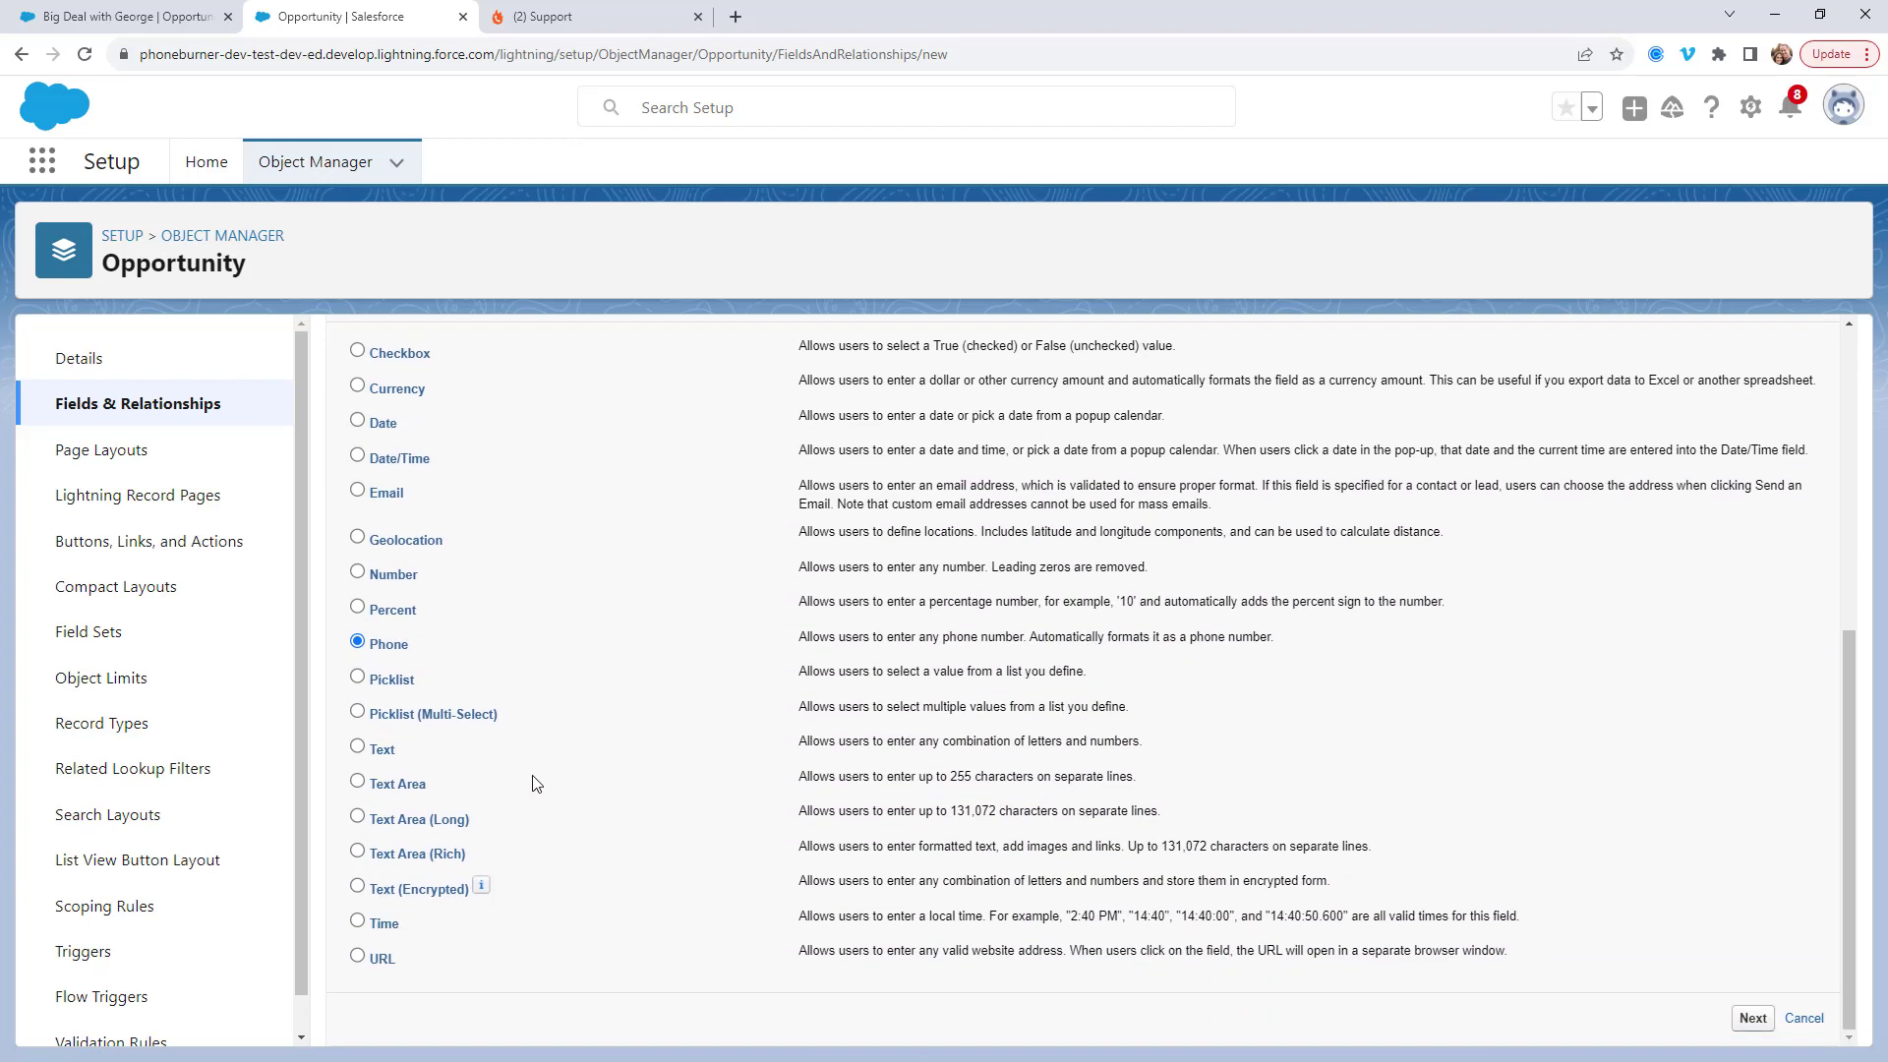
scroll(531, 787, up, 1)
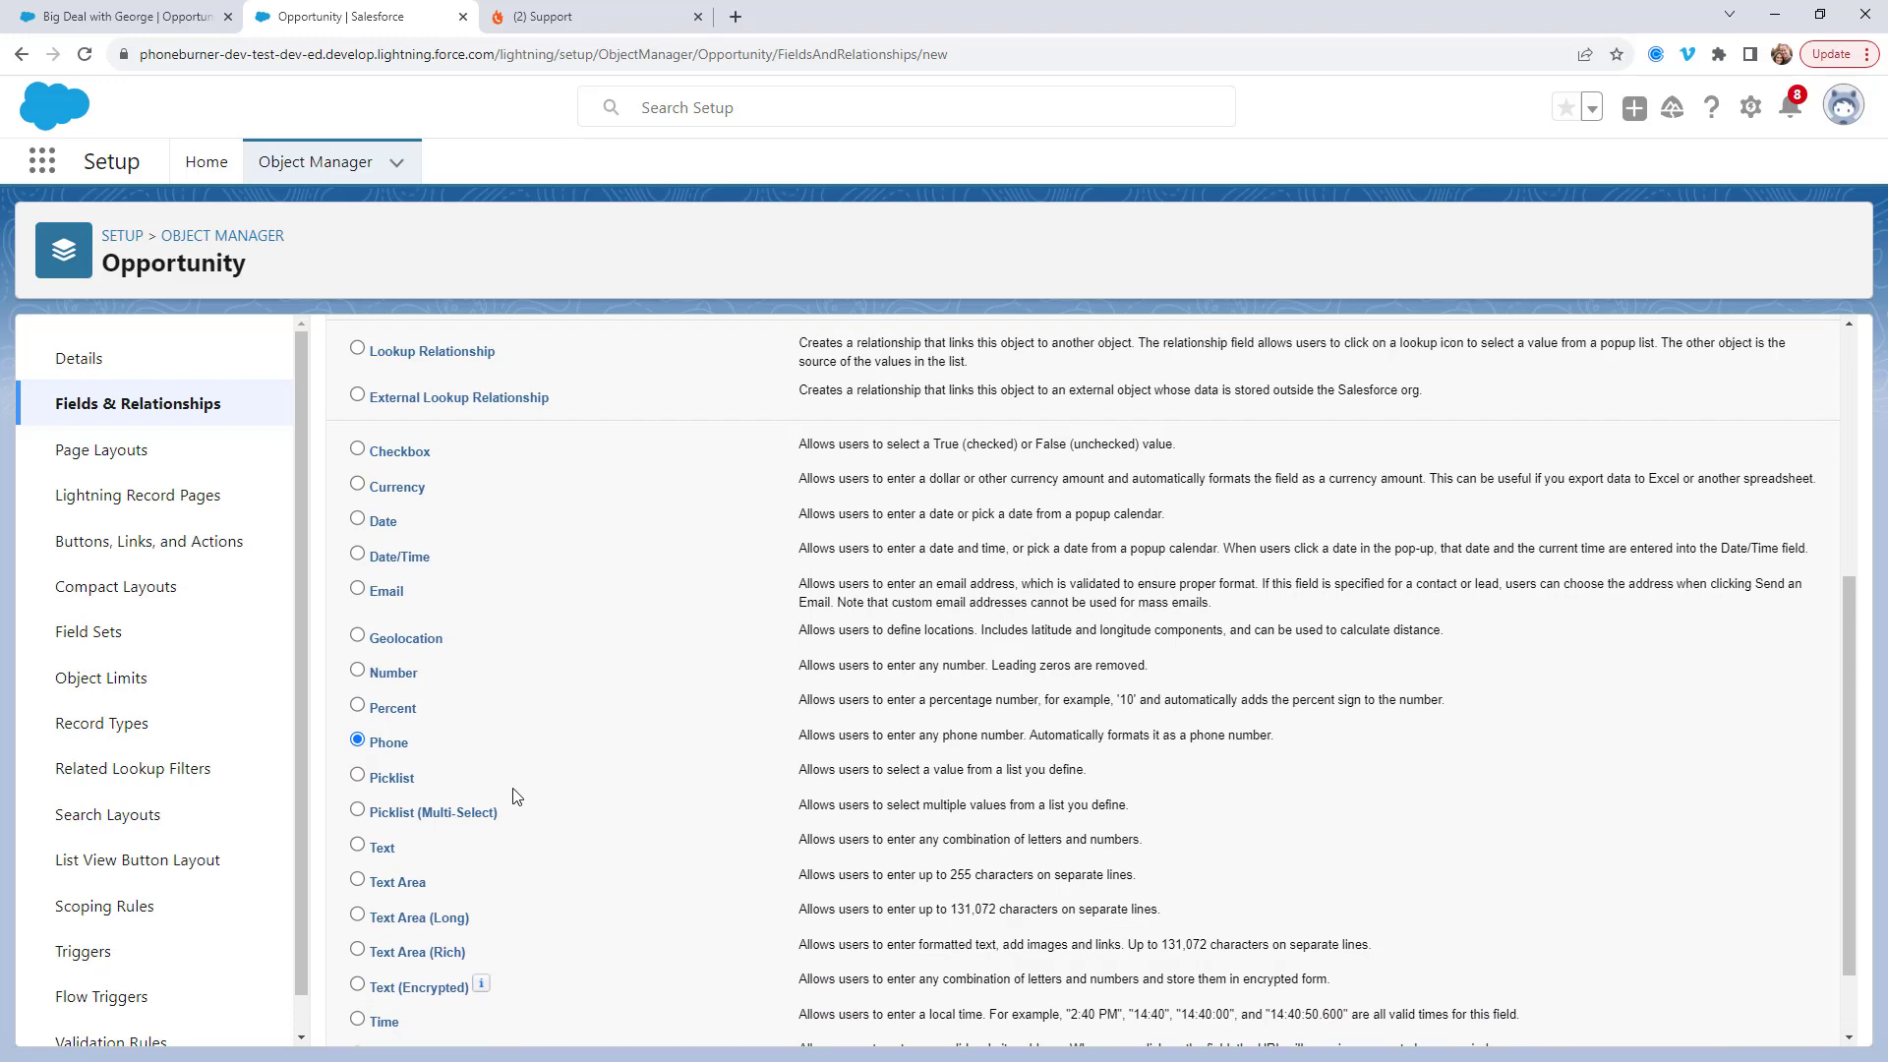
scroll(507, 814, up, 5)
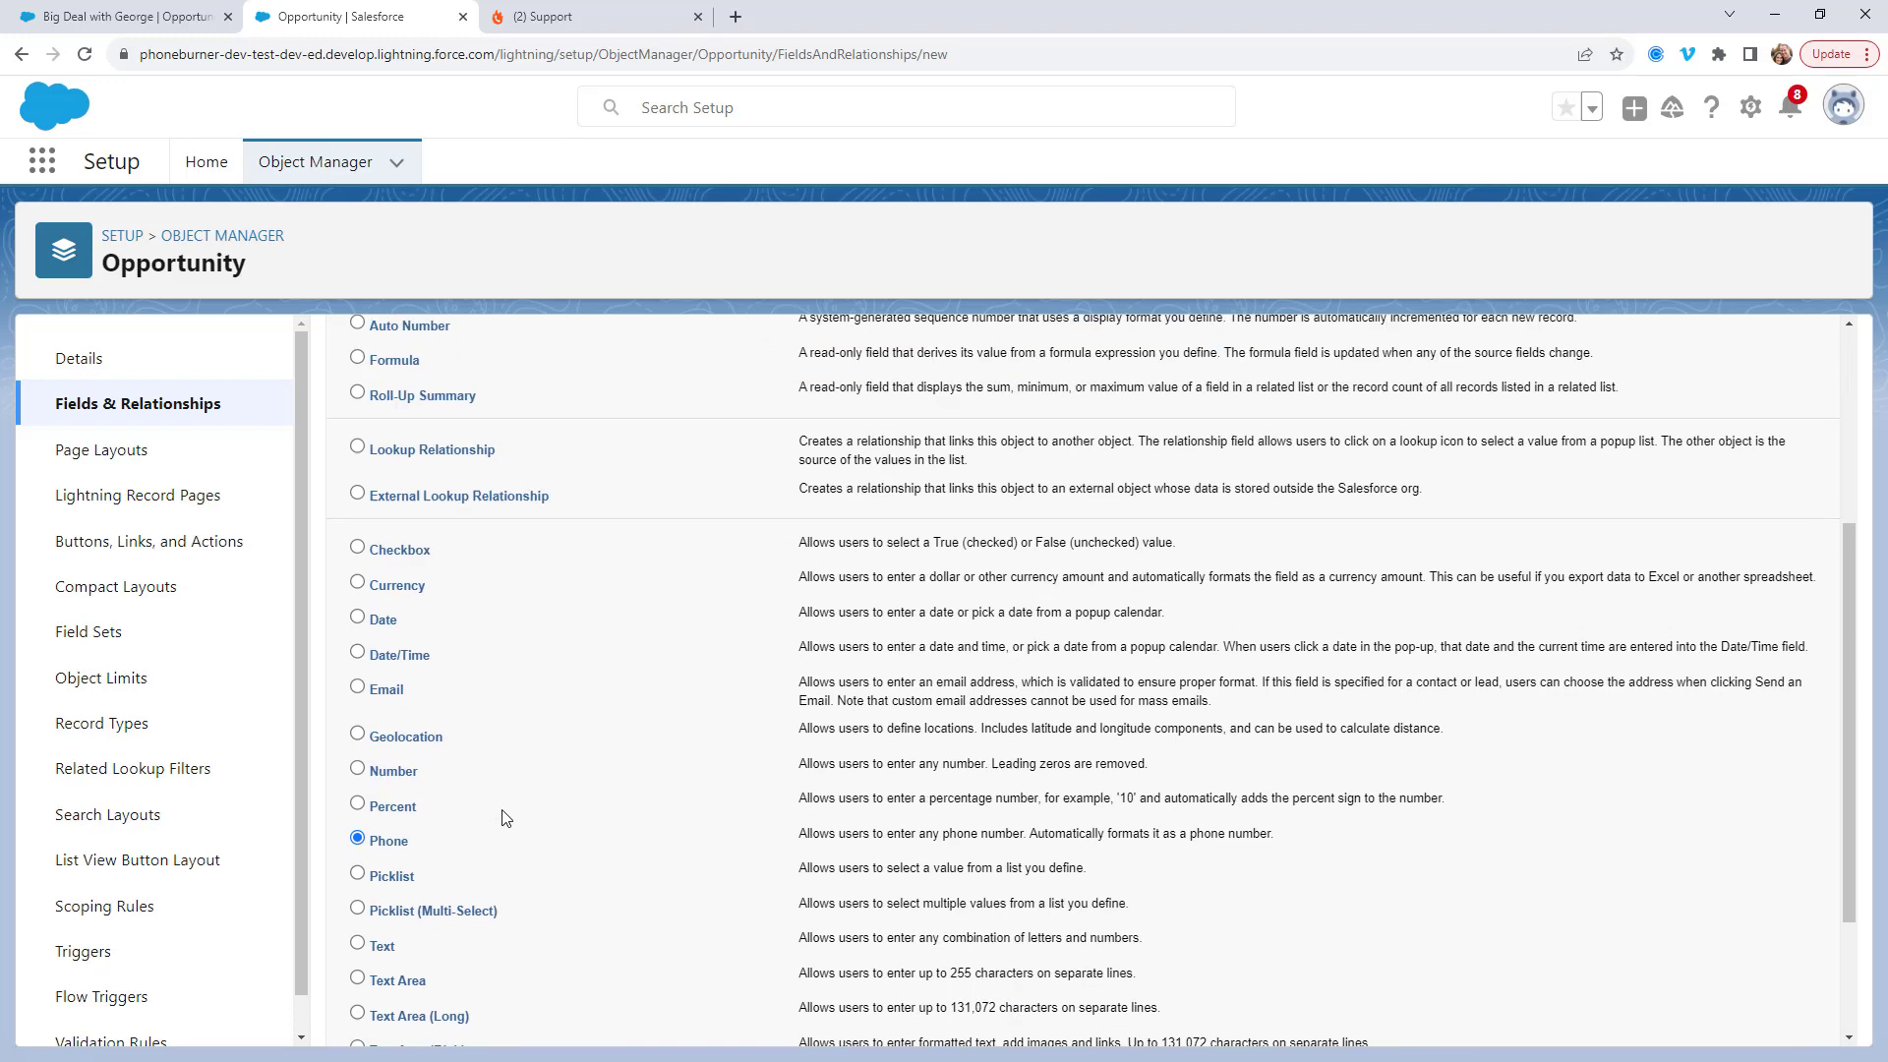
click(1752, 473)
Step: Label the field Opty Phone, describe it as "Opportunity Specific Phone Number", and complete its creation
click(692, 525)
text(Op)
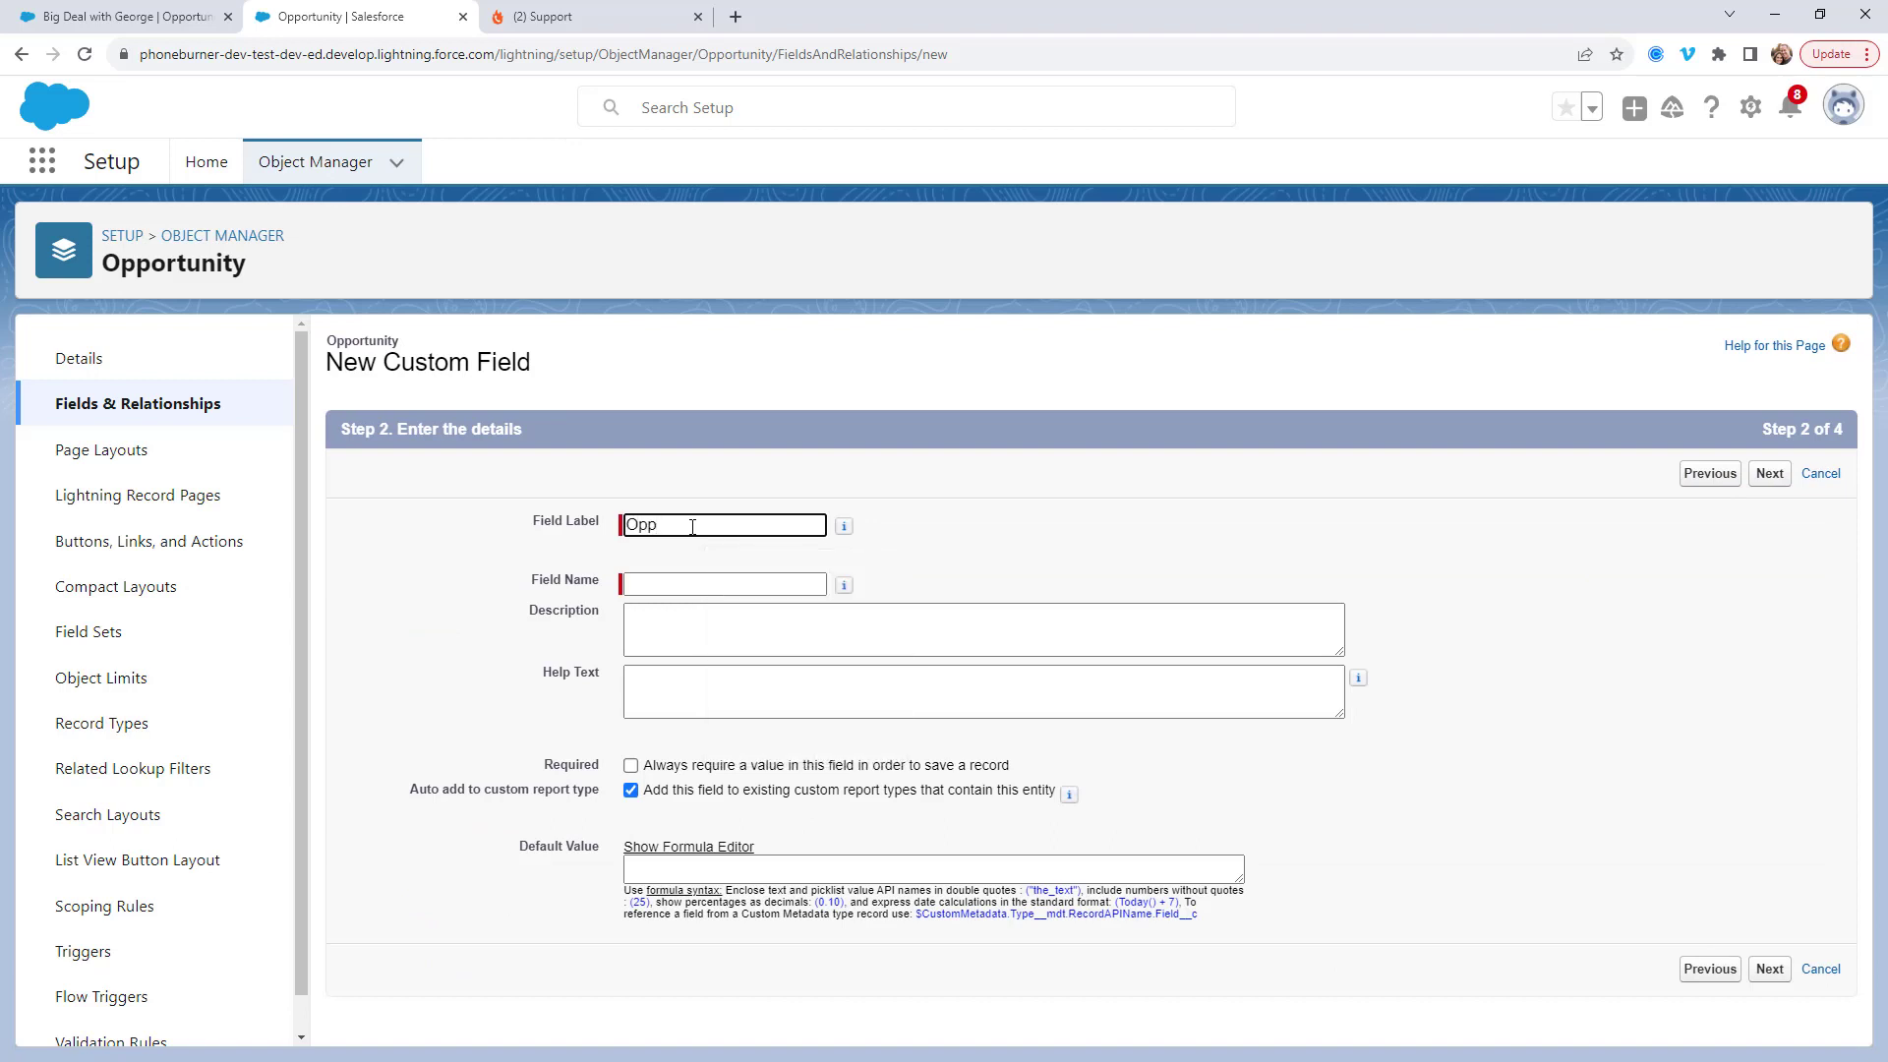
text(ty Phone)
click(801, 626)
text(Opportuni)
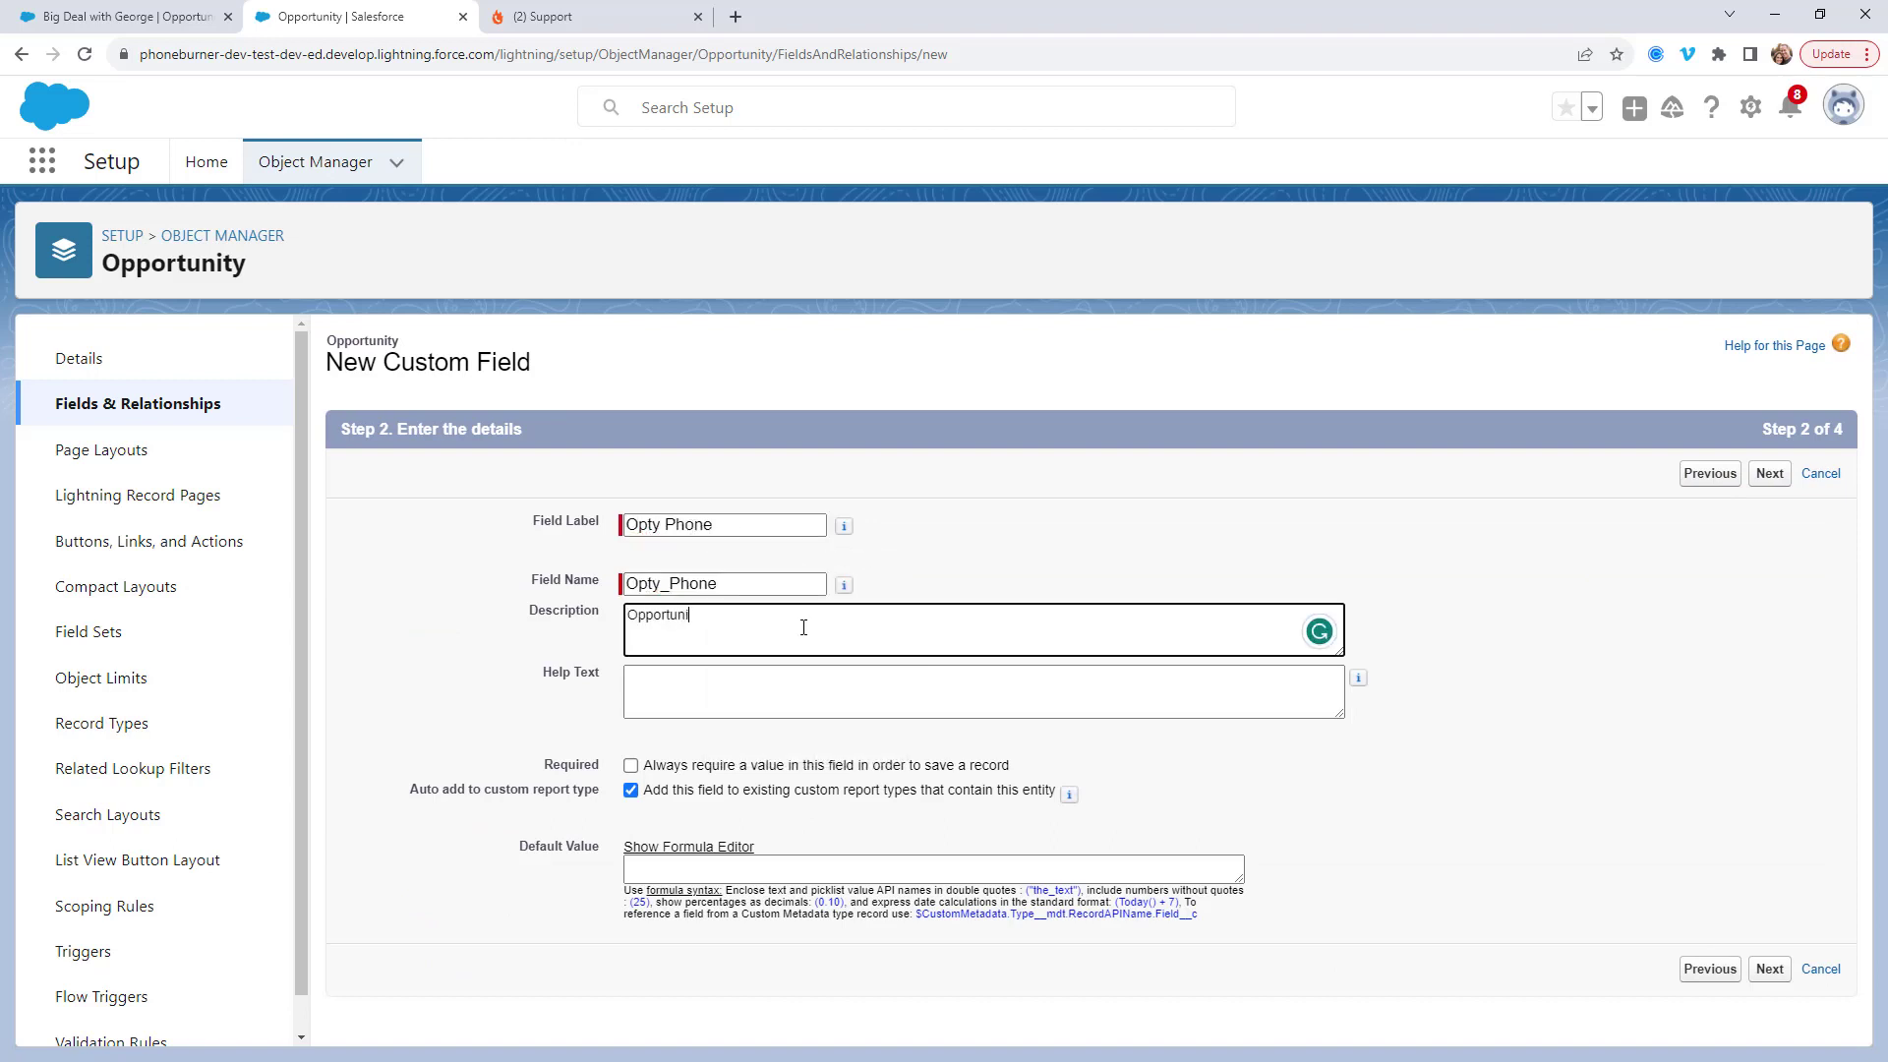
text(ty Sepecific Phone Number)
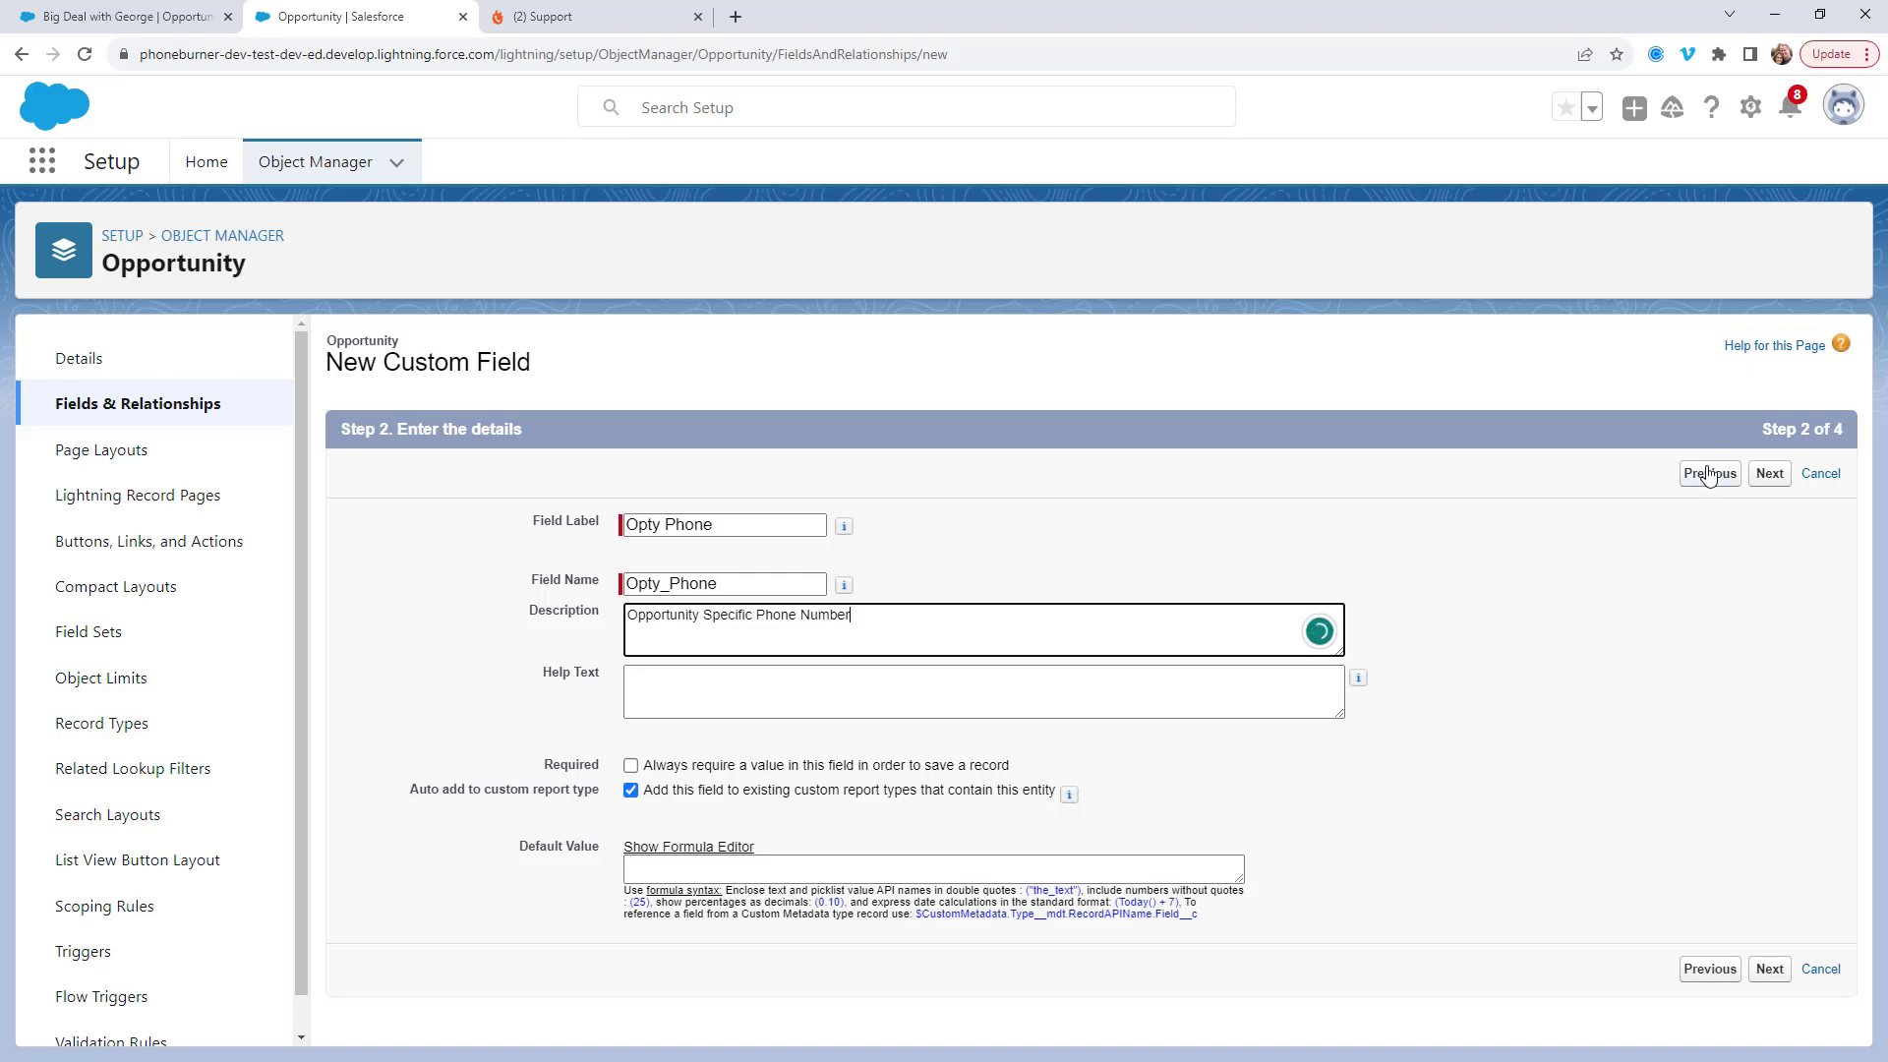
click(1767, 474)
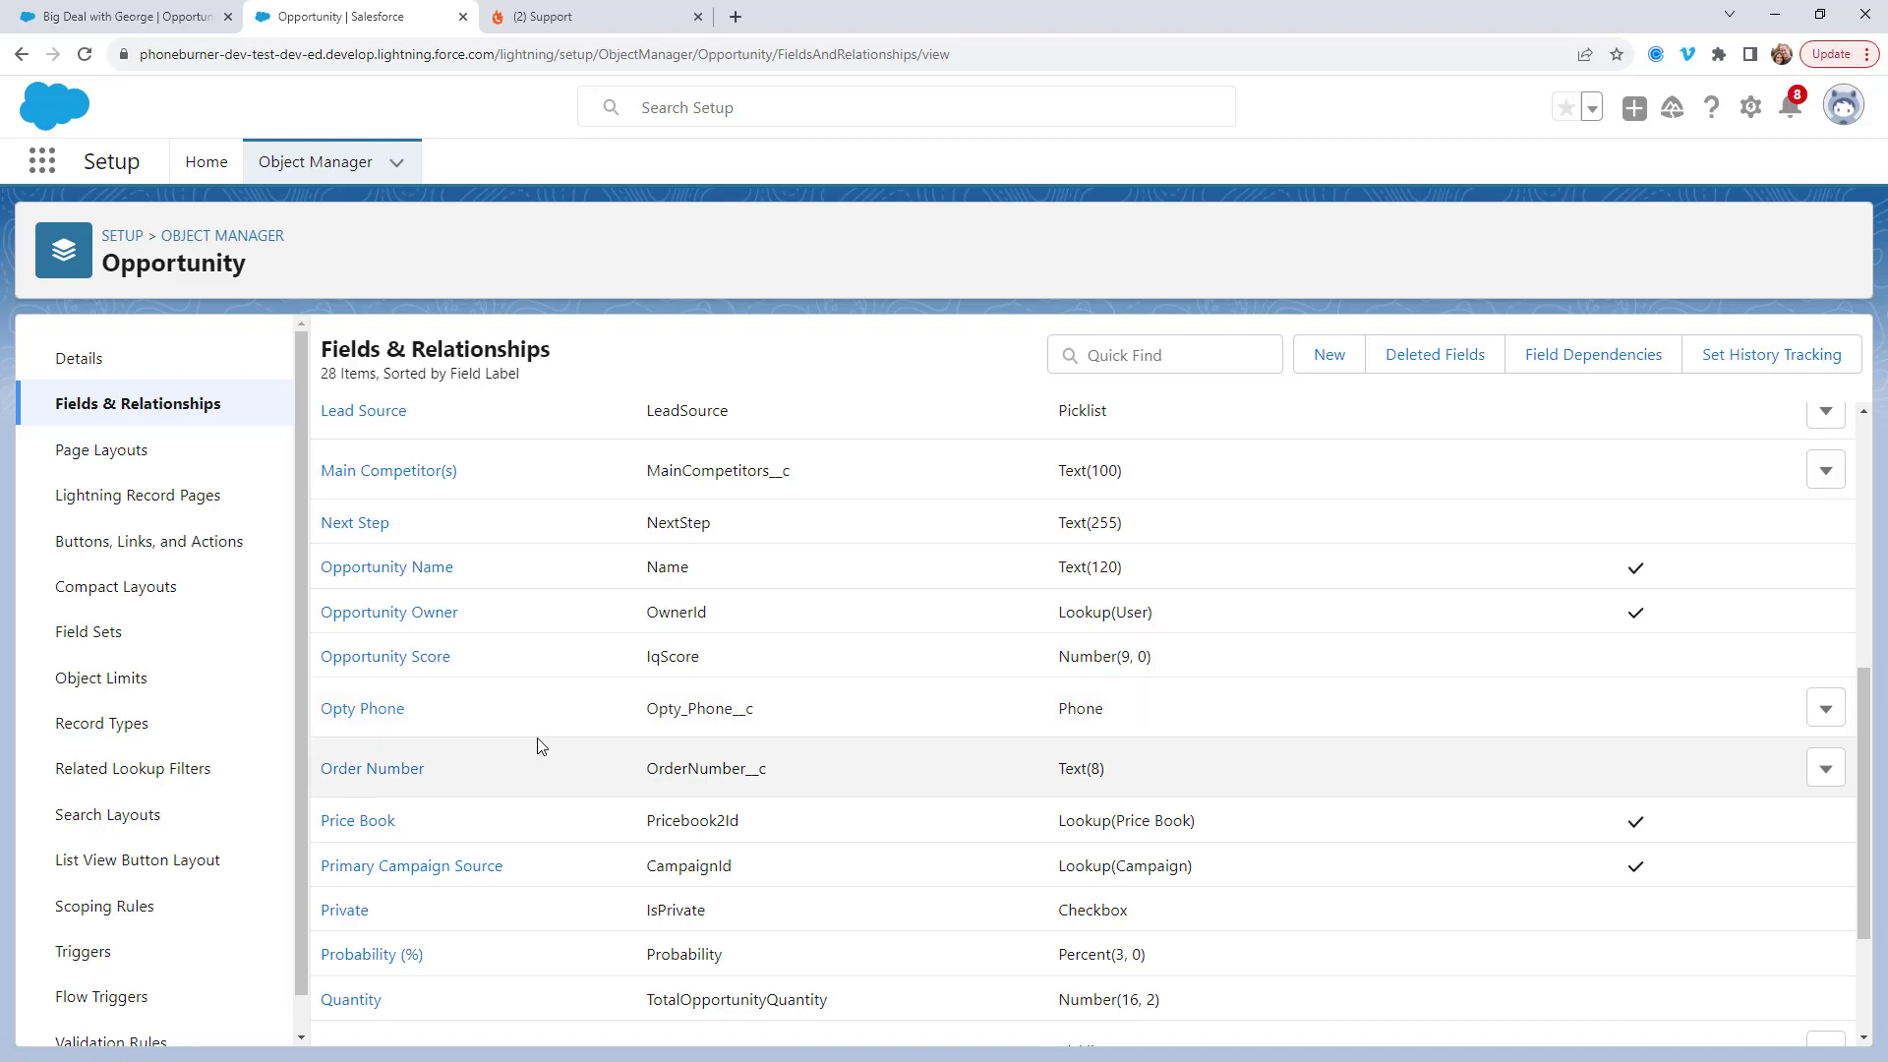
Step: Copy the Opty Phone field's API name Opty_Phone__c and open the Salesforce integration details in PhoneBurner's settings
drag(755, 710, 653, 704)
key(ctrl+c)
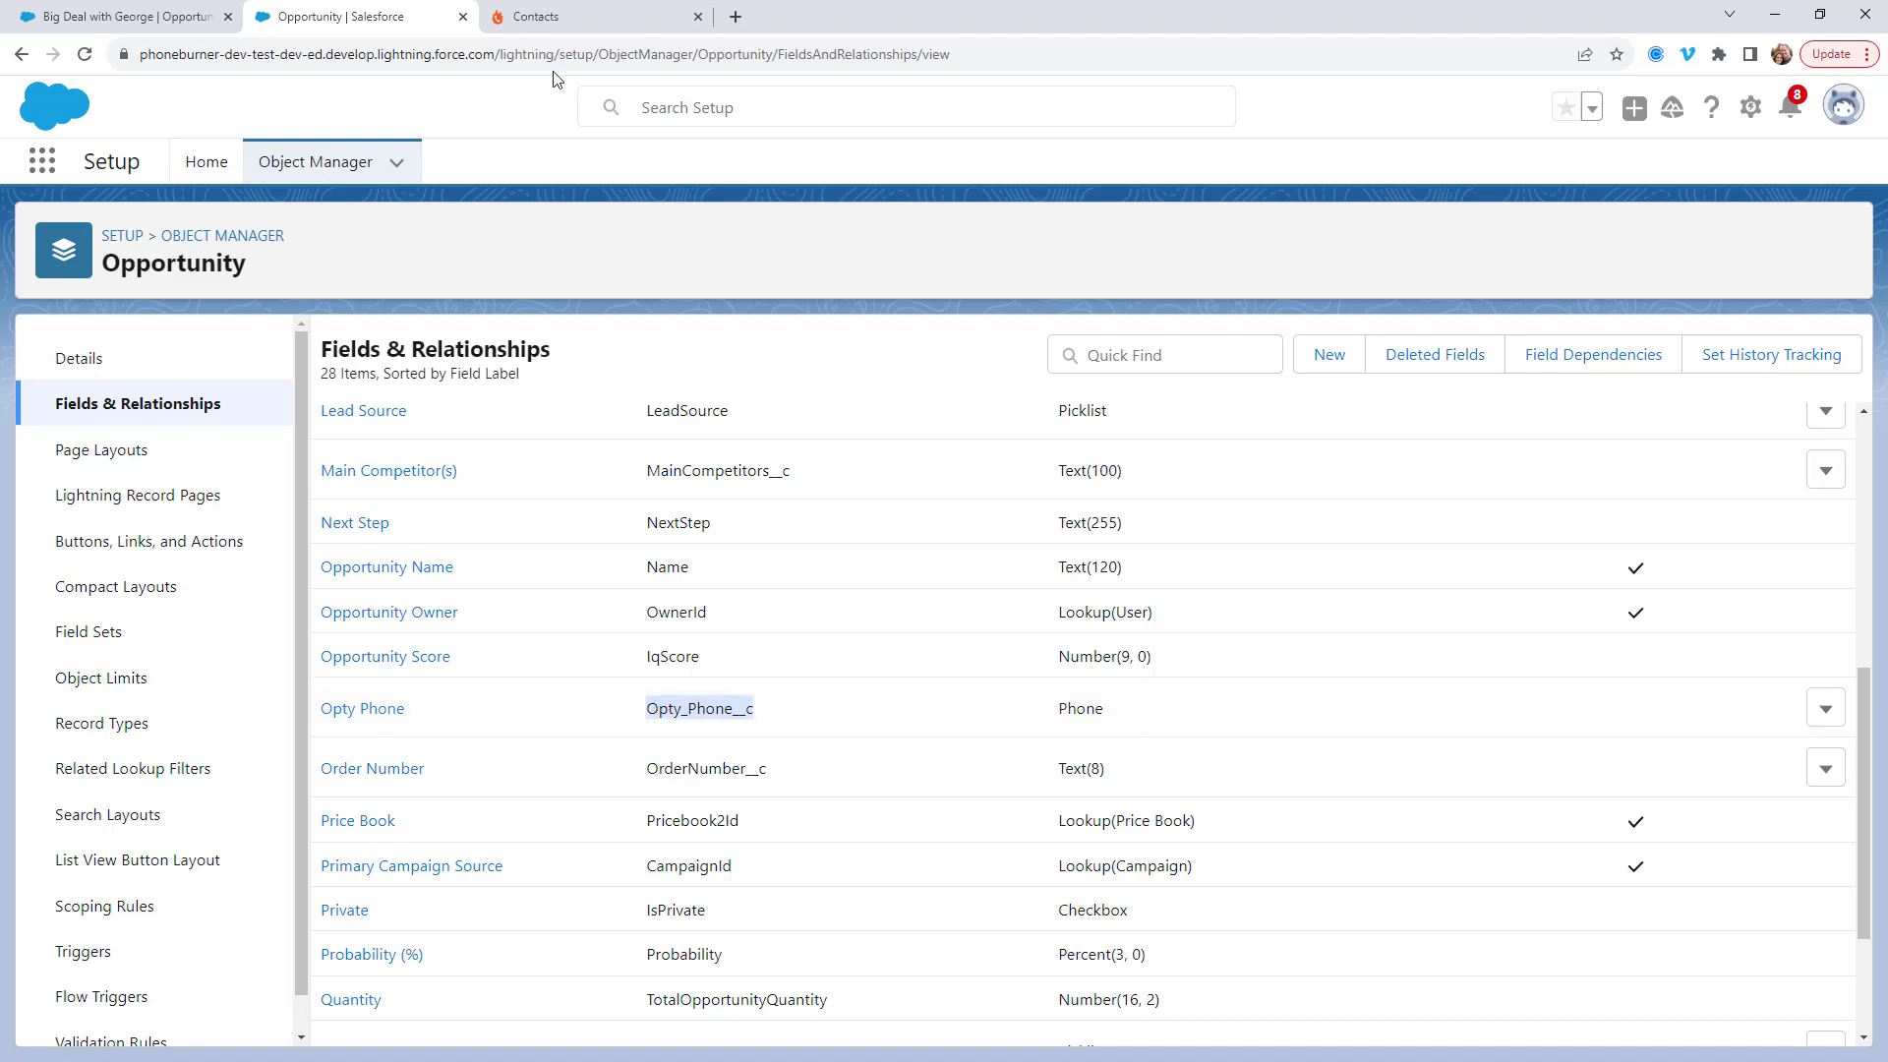
click(555, 17)
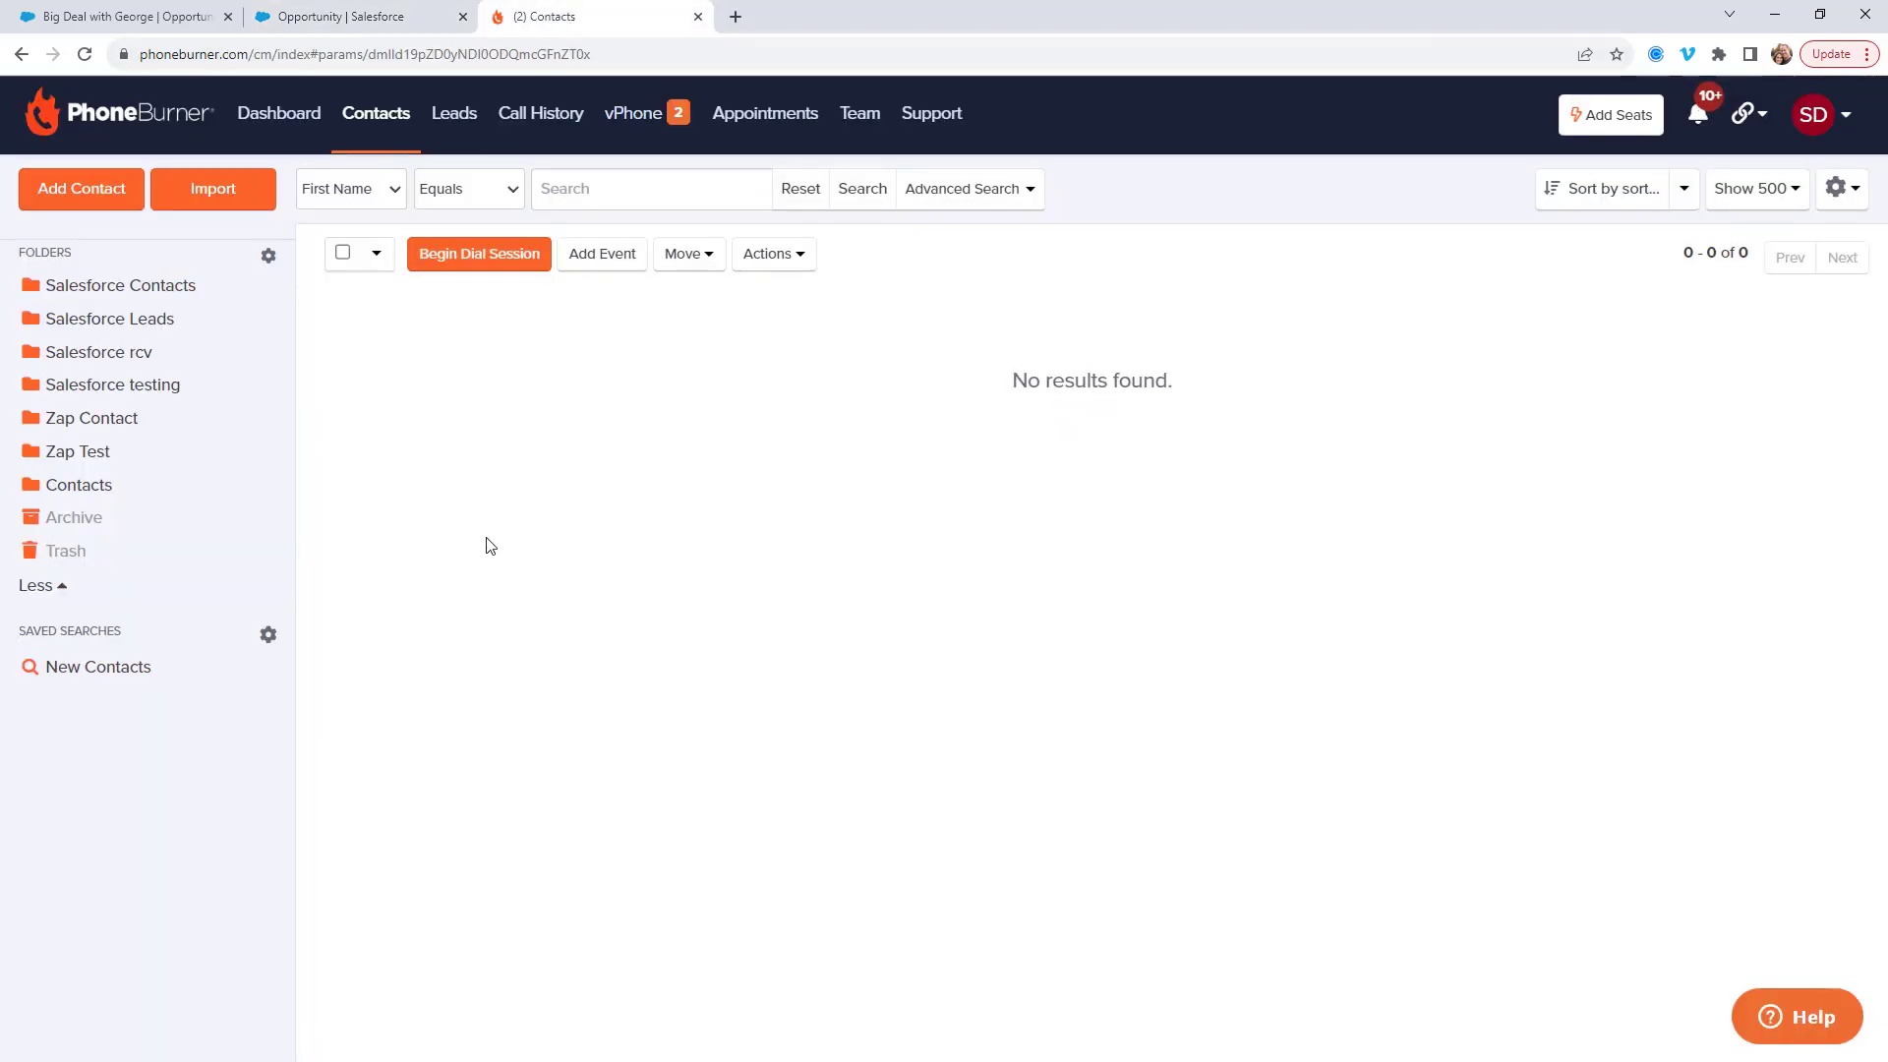
click(1822, 116)
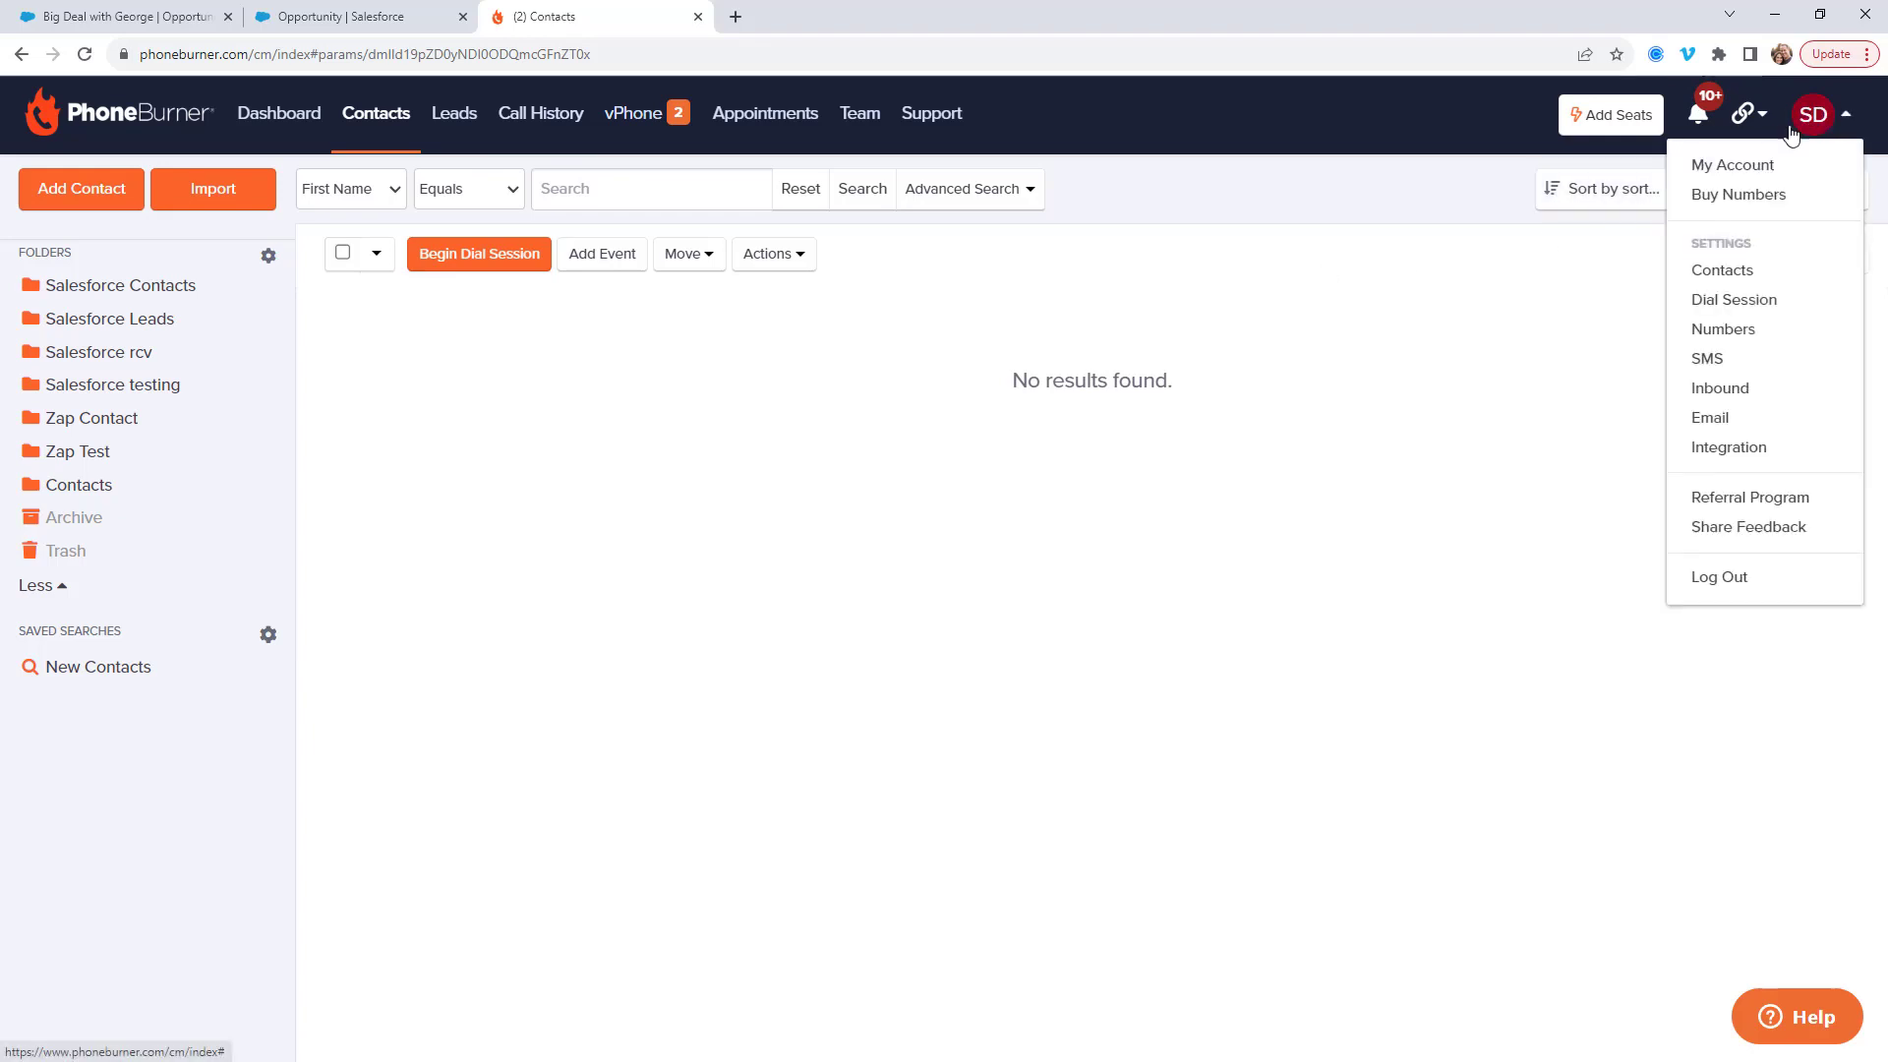
click(1730, 450)
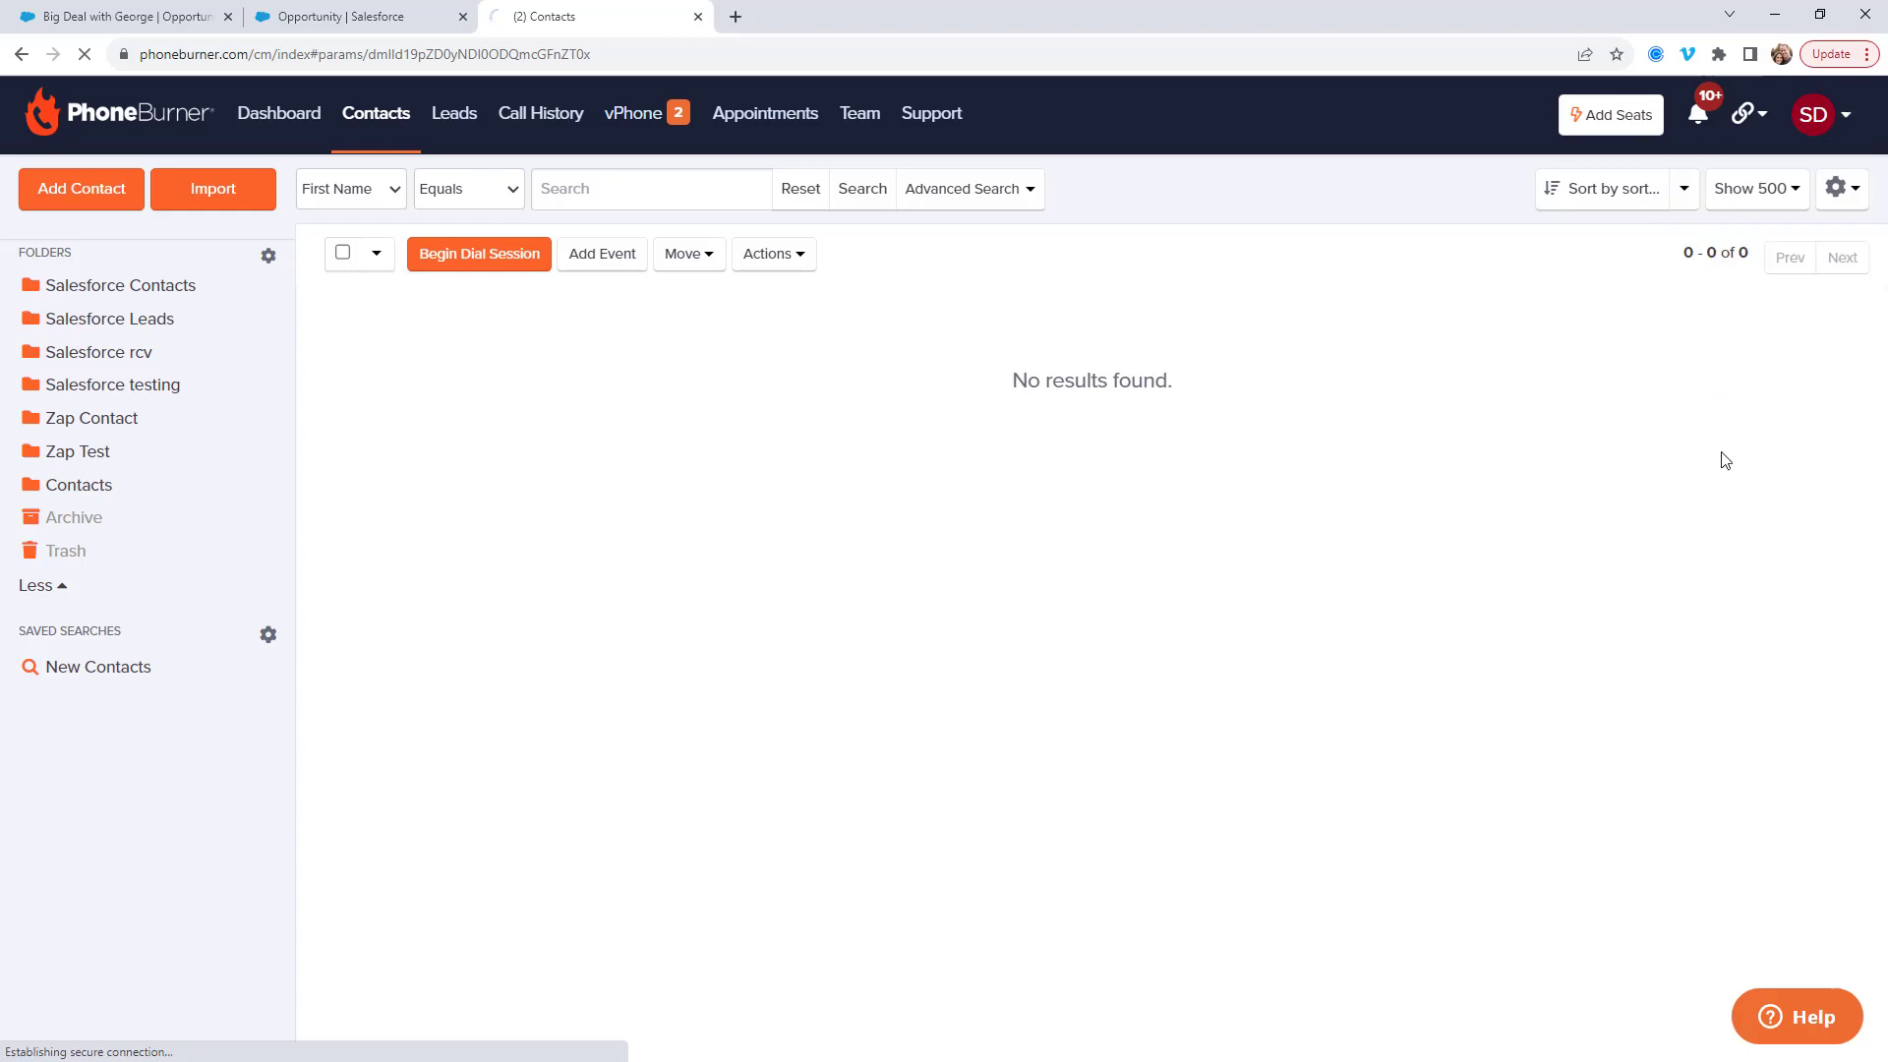
scroll(1195, 561, down, 2)
scroll(1189, 566, down, 2)
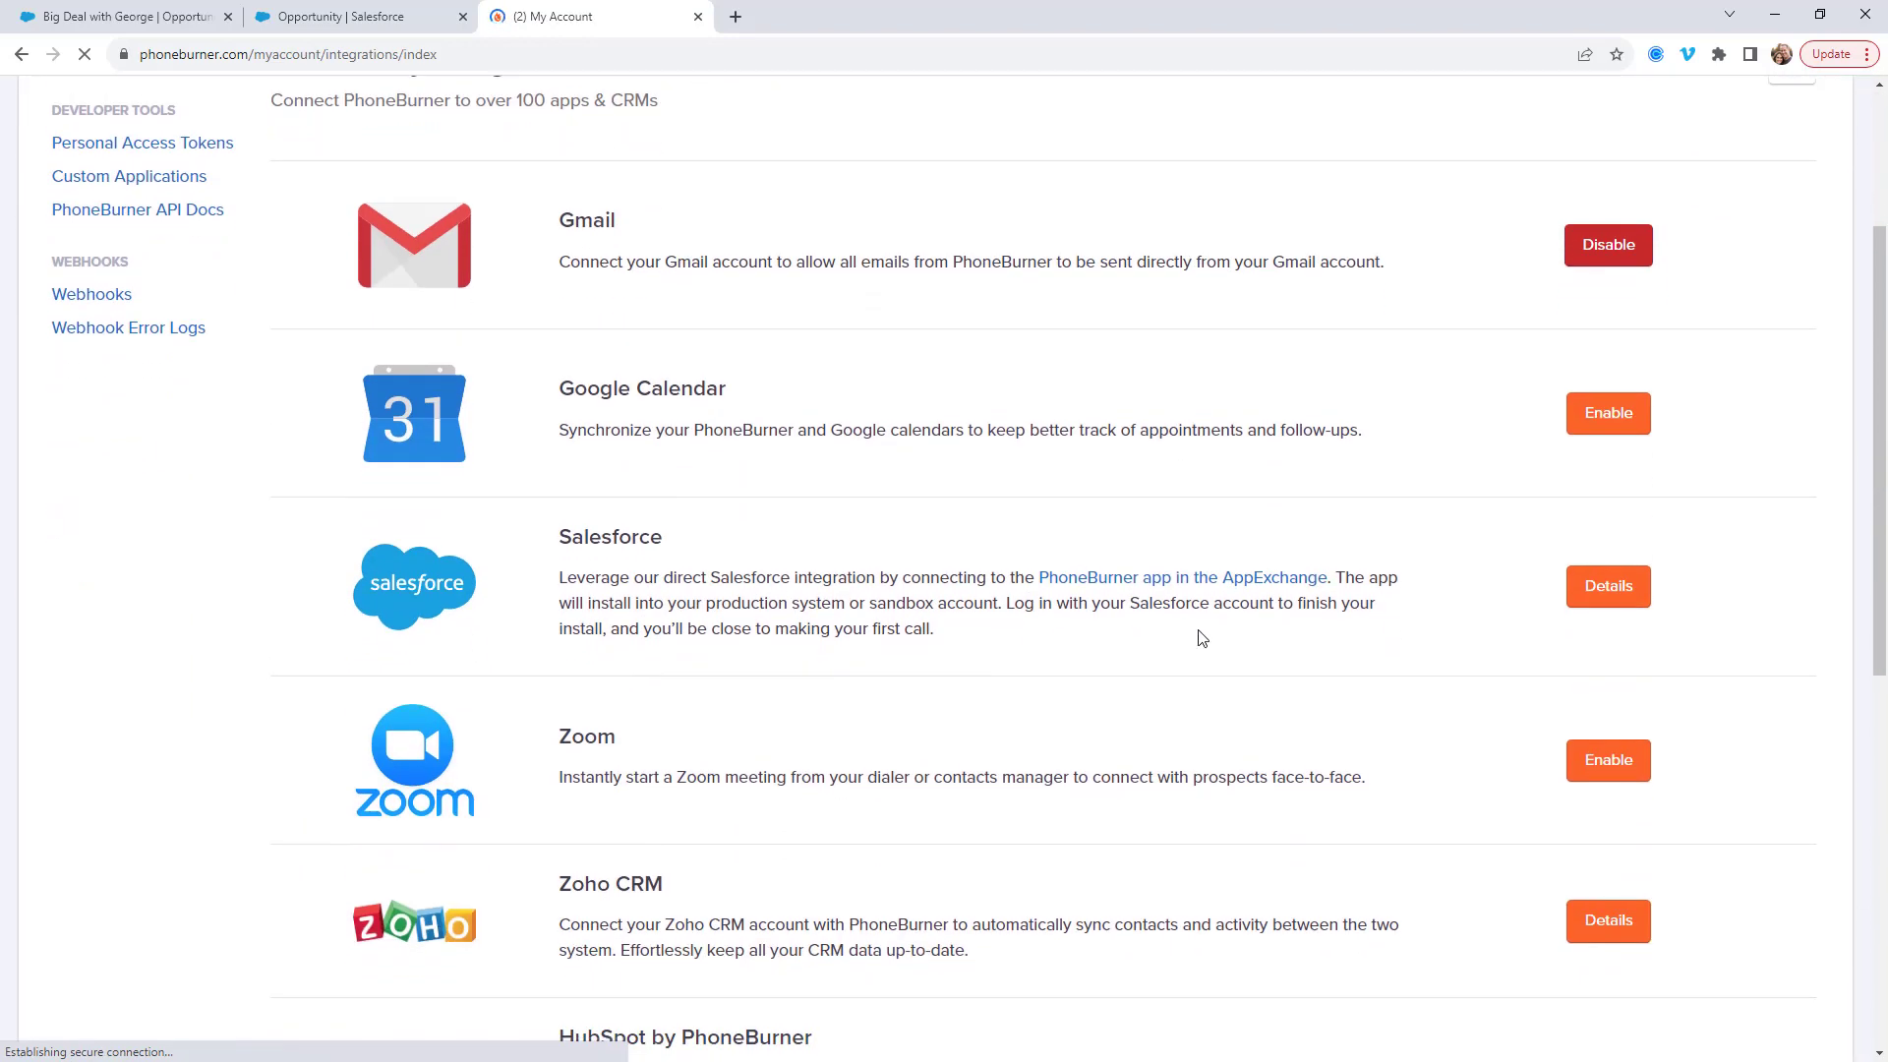
click(1622, 588)
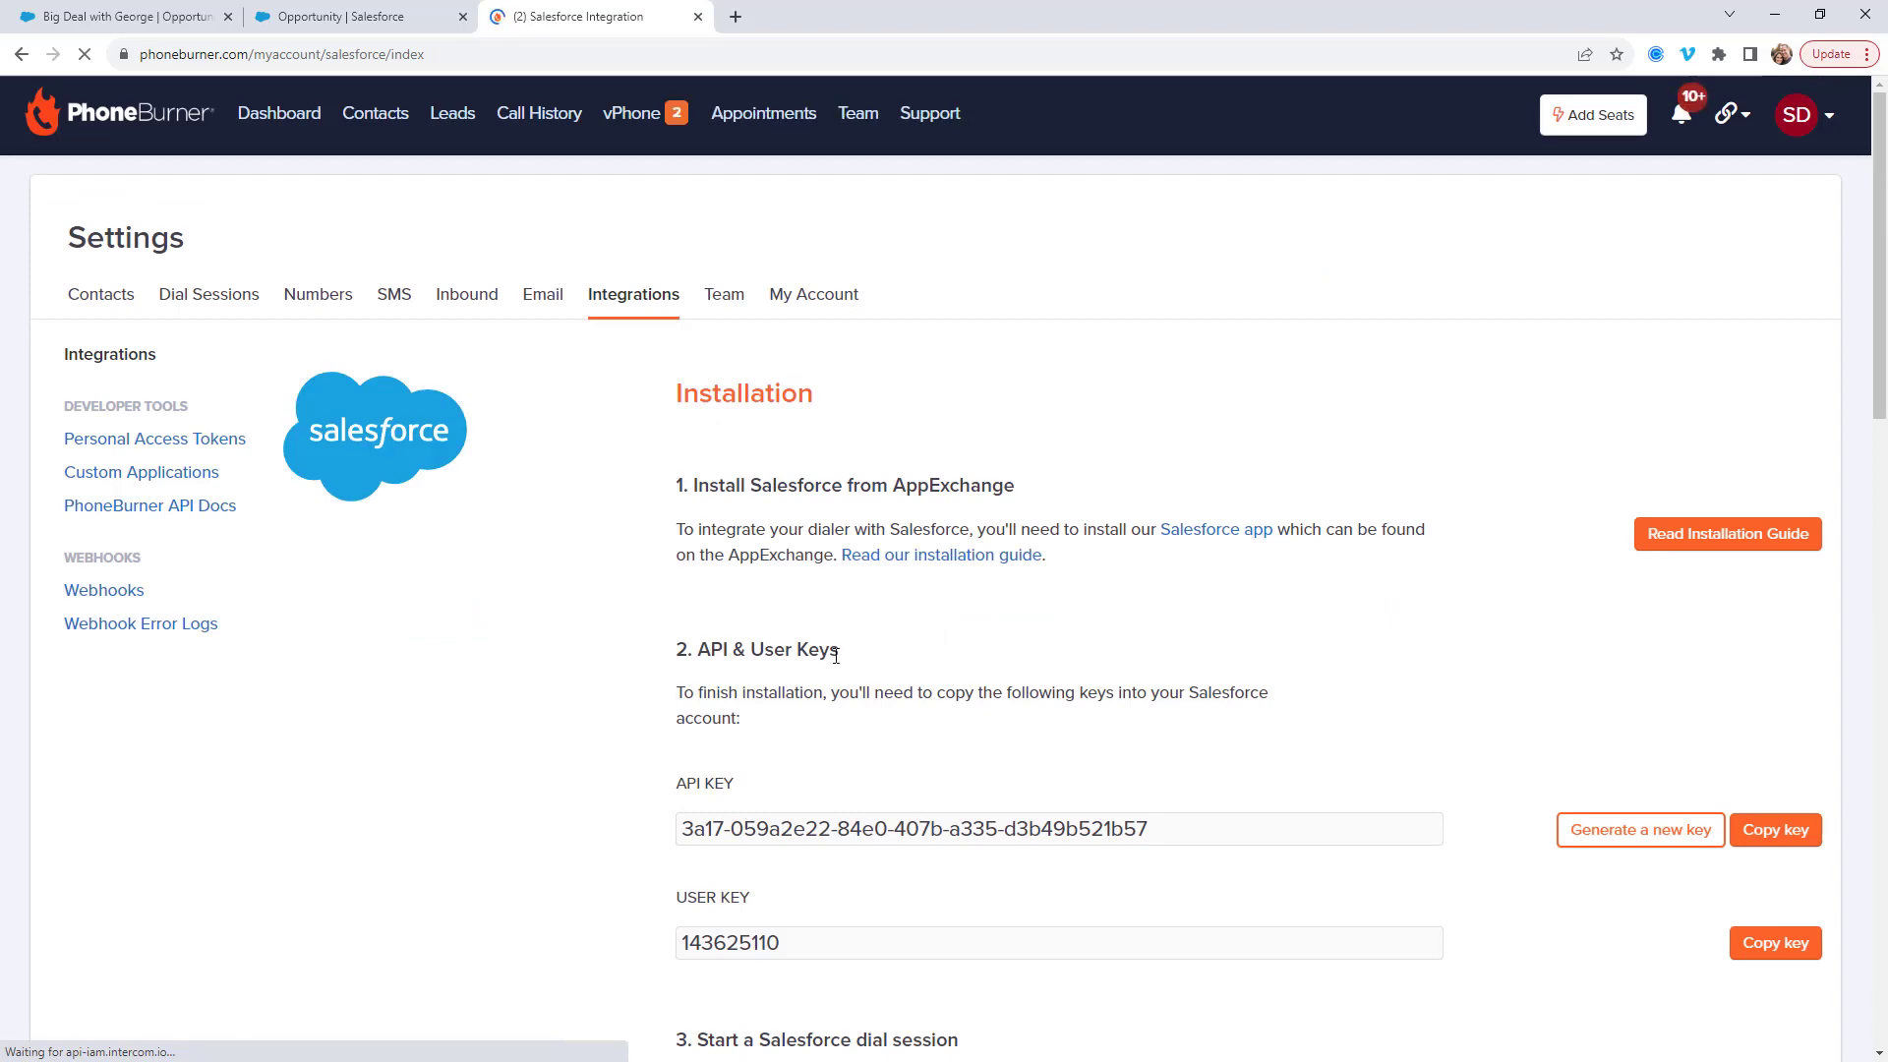
Step: Add and save a new field mapping for Opty_Phone__c with the Home phone type
scroll(826, 669, down, 8)
scroll(826, 672, down, 9)
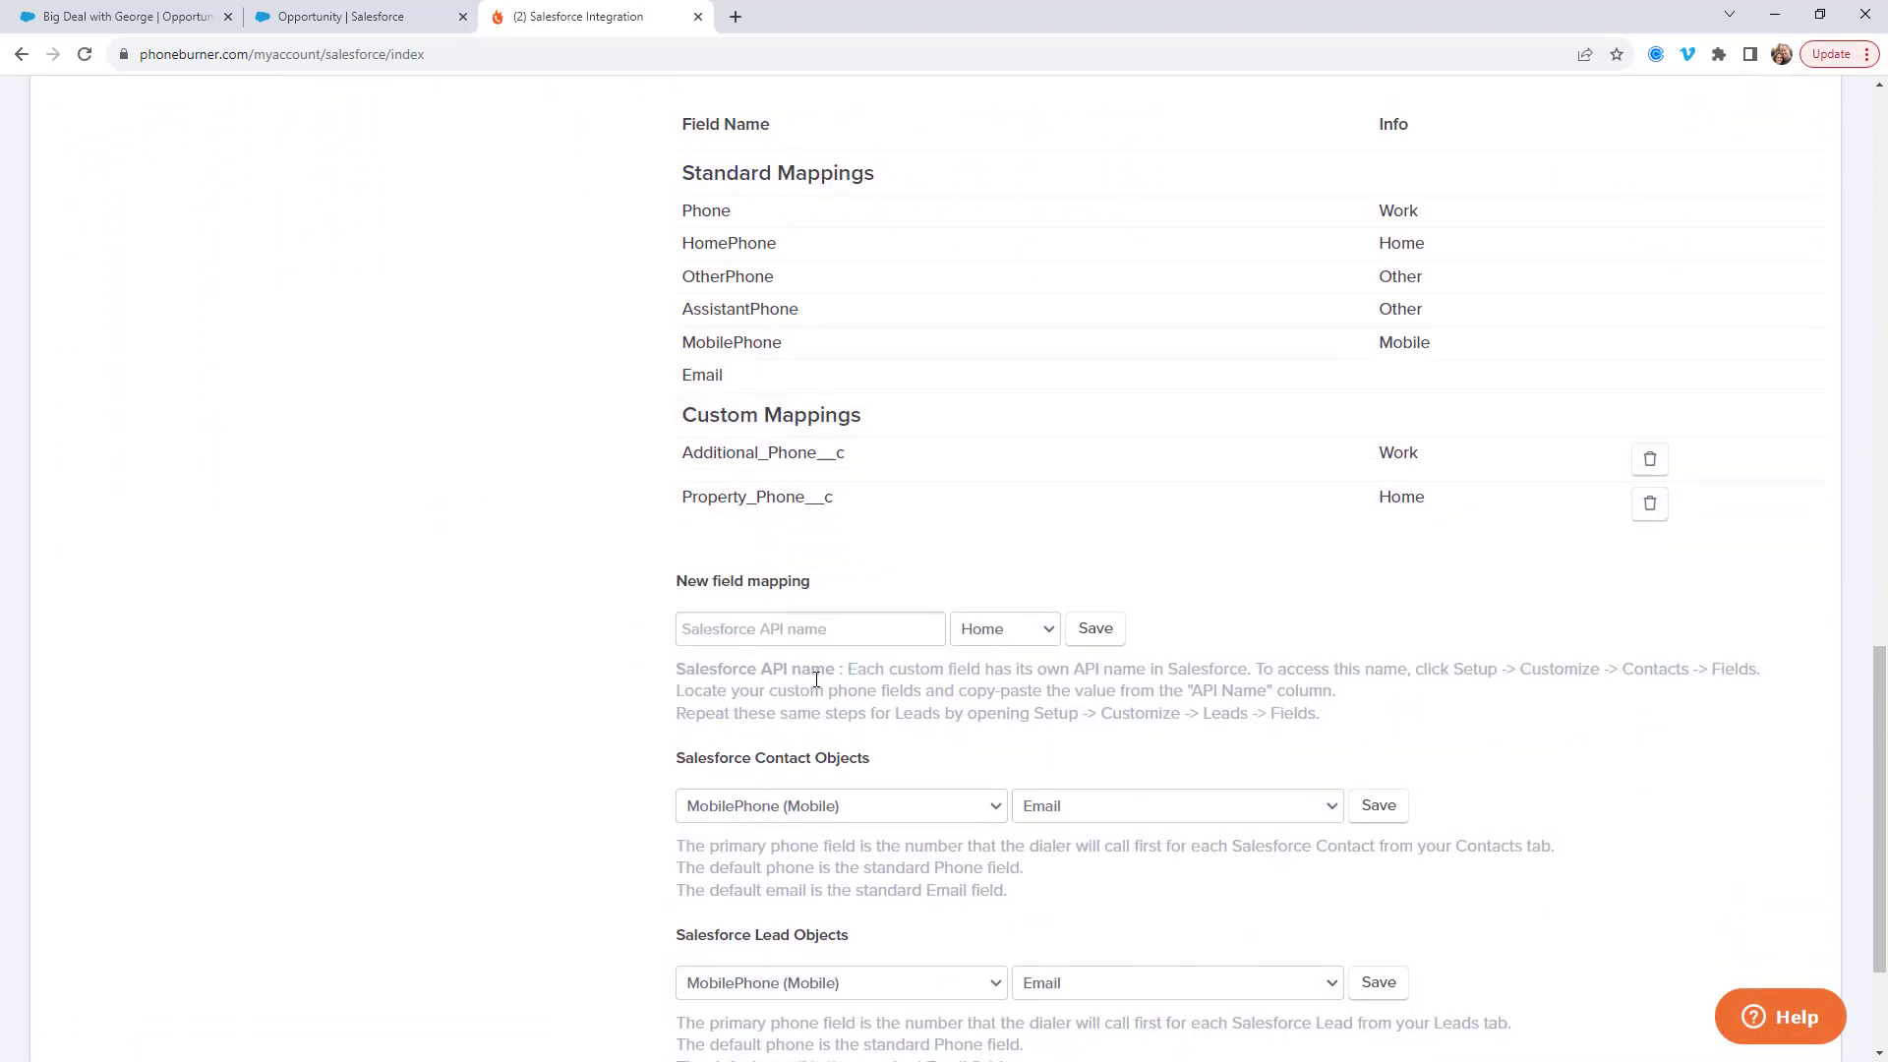
click(771, 629)
key(ctrl+v)
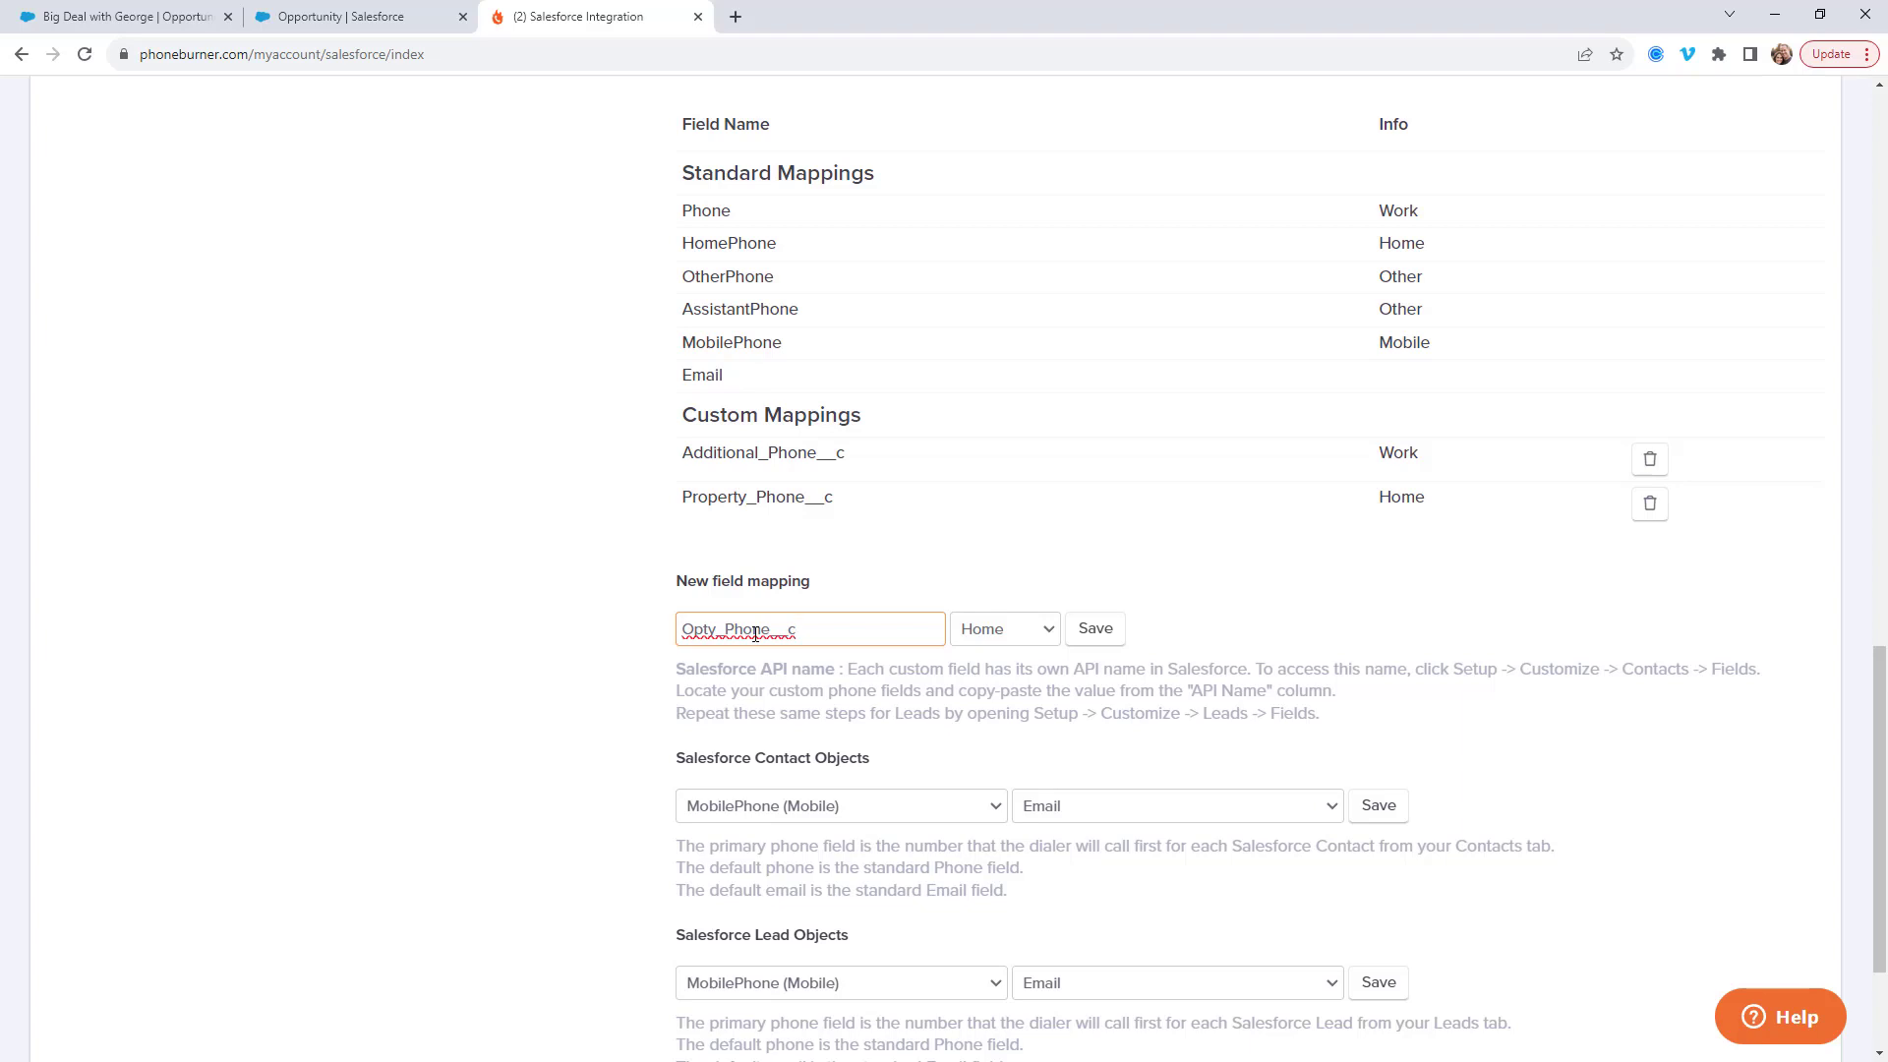
click(1094, 629)
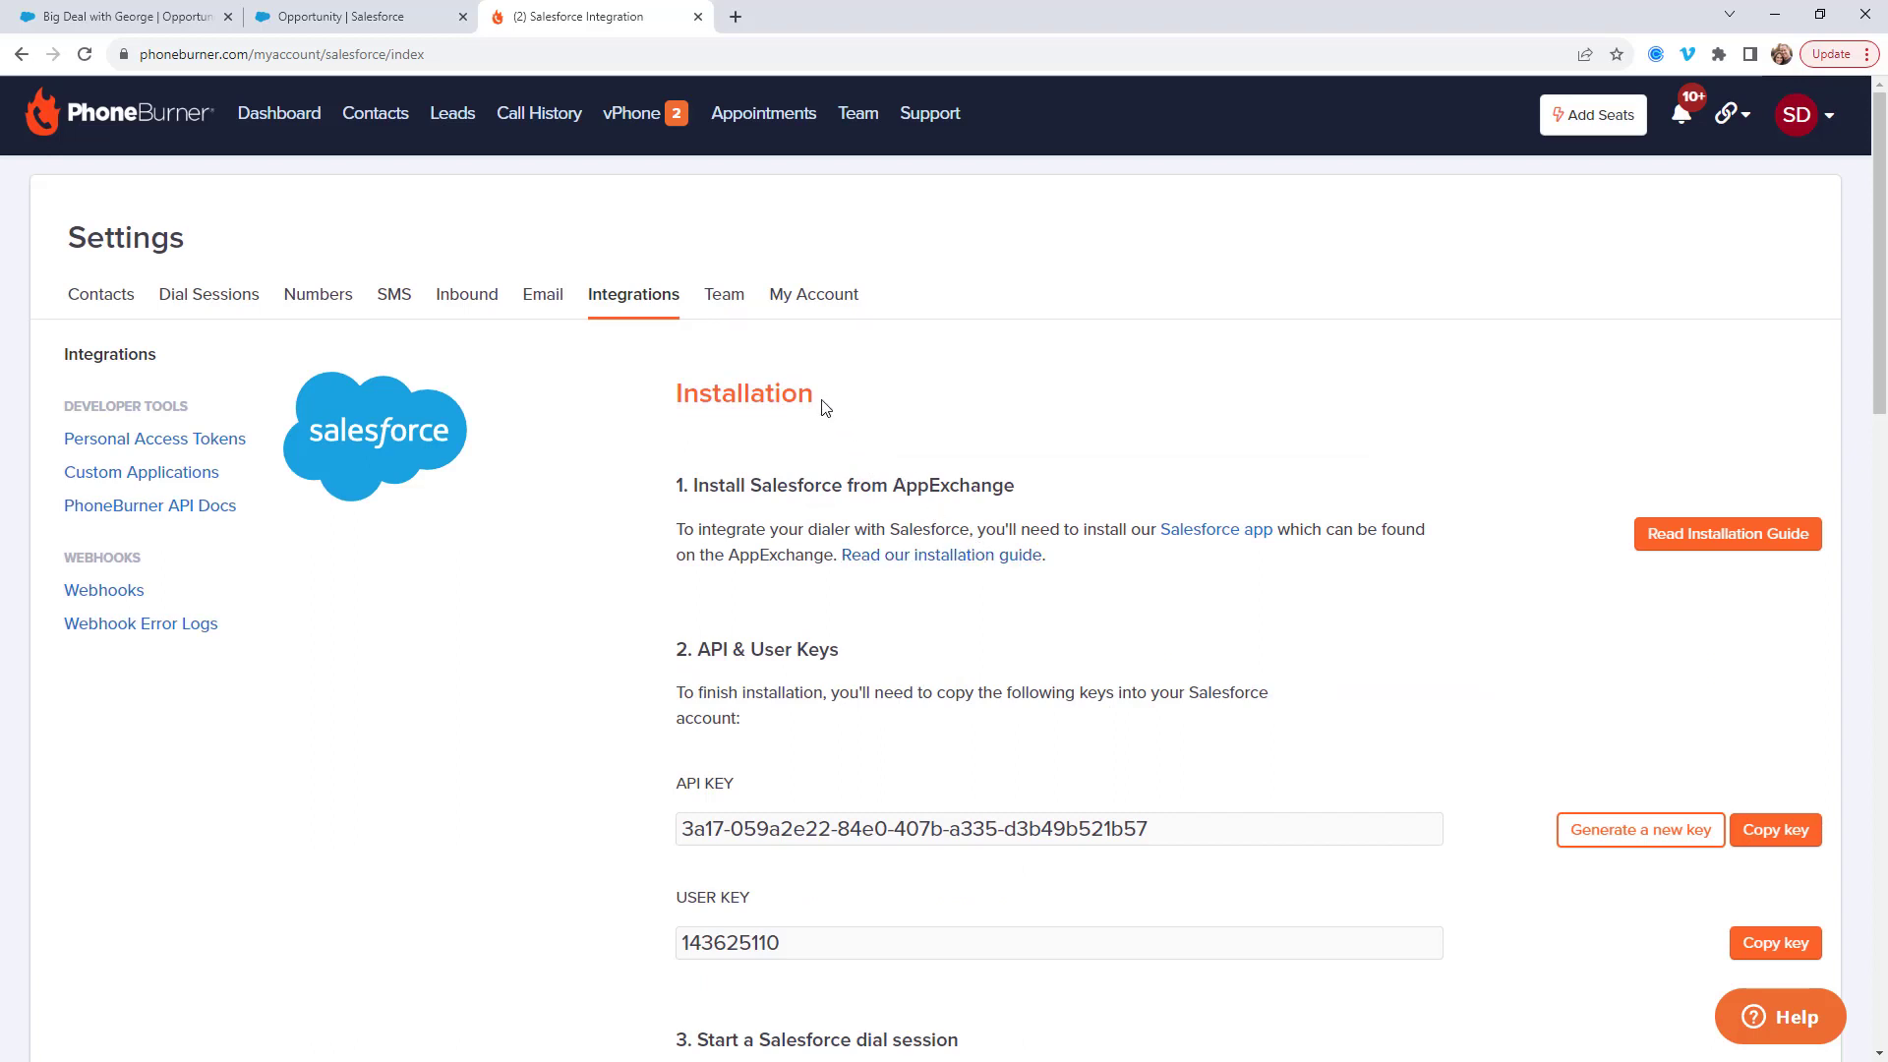
Step: Switch to the opportunity record in Salesforce, reload it, enter the phone number in its Opty Phone field, and save the record
click(141, 16)
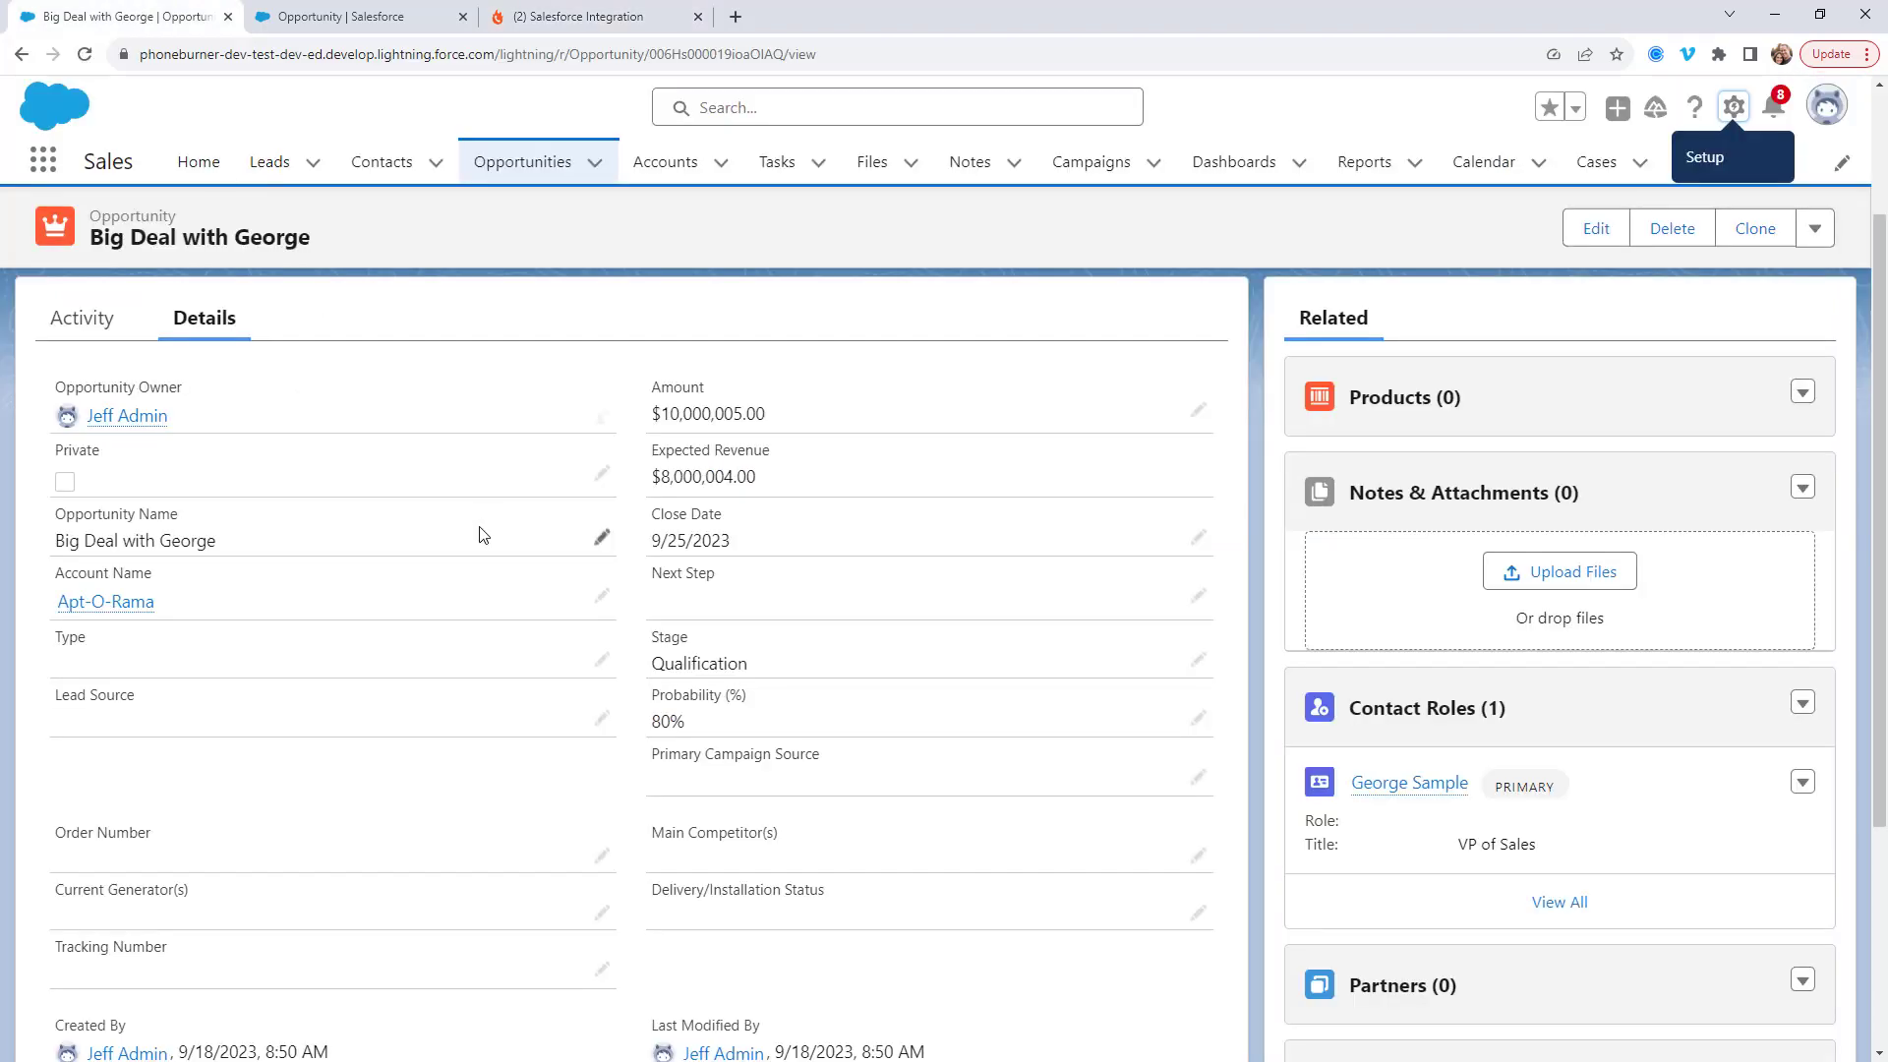
click(84, 54)
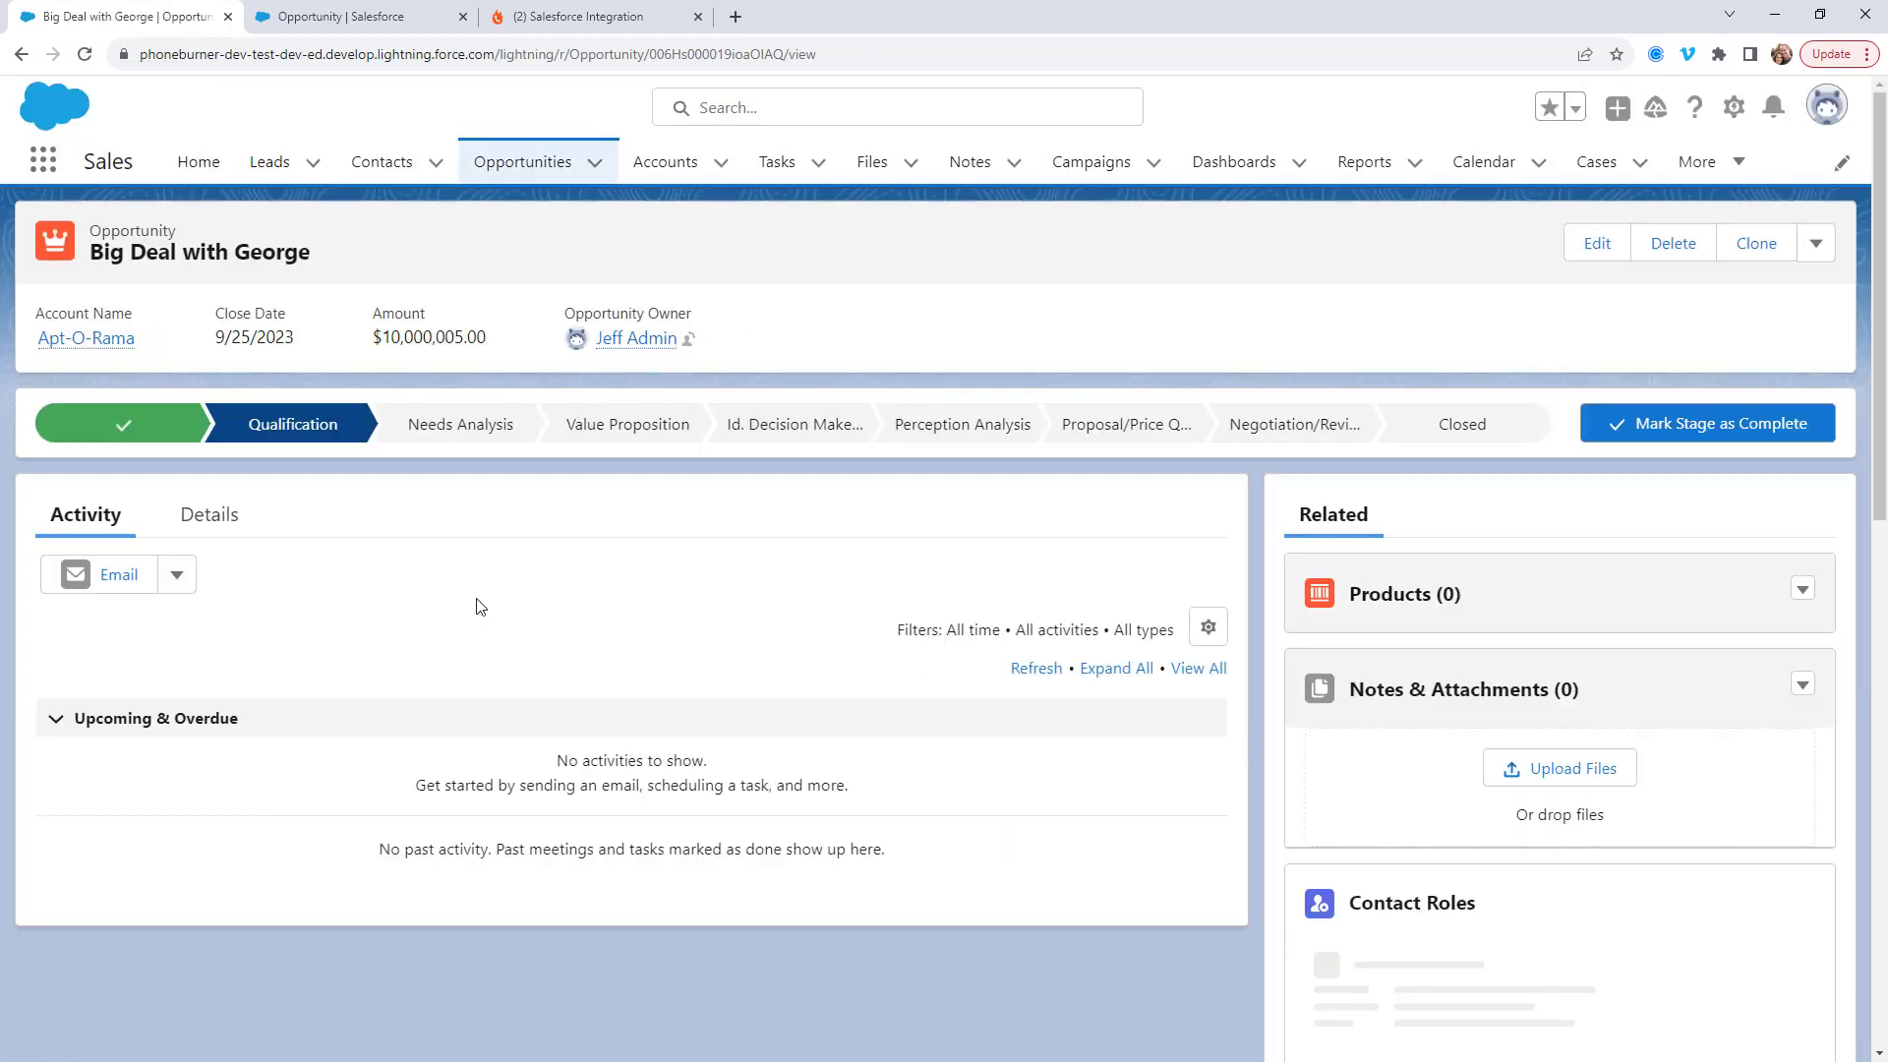
scroll(558, 592, down, 2)
scroll(558, 592, down, 2)
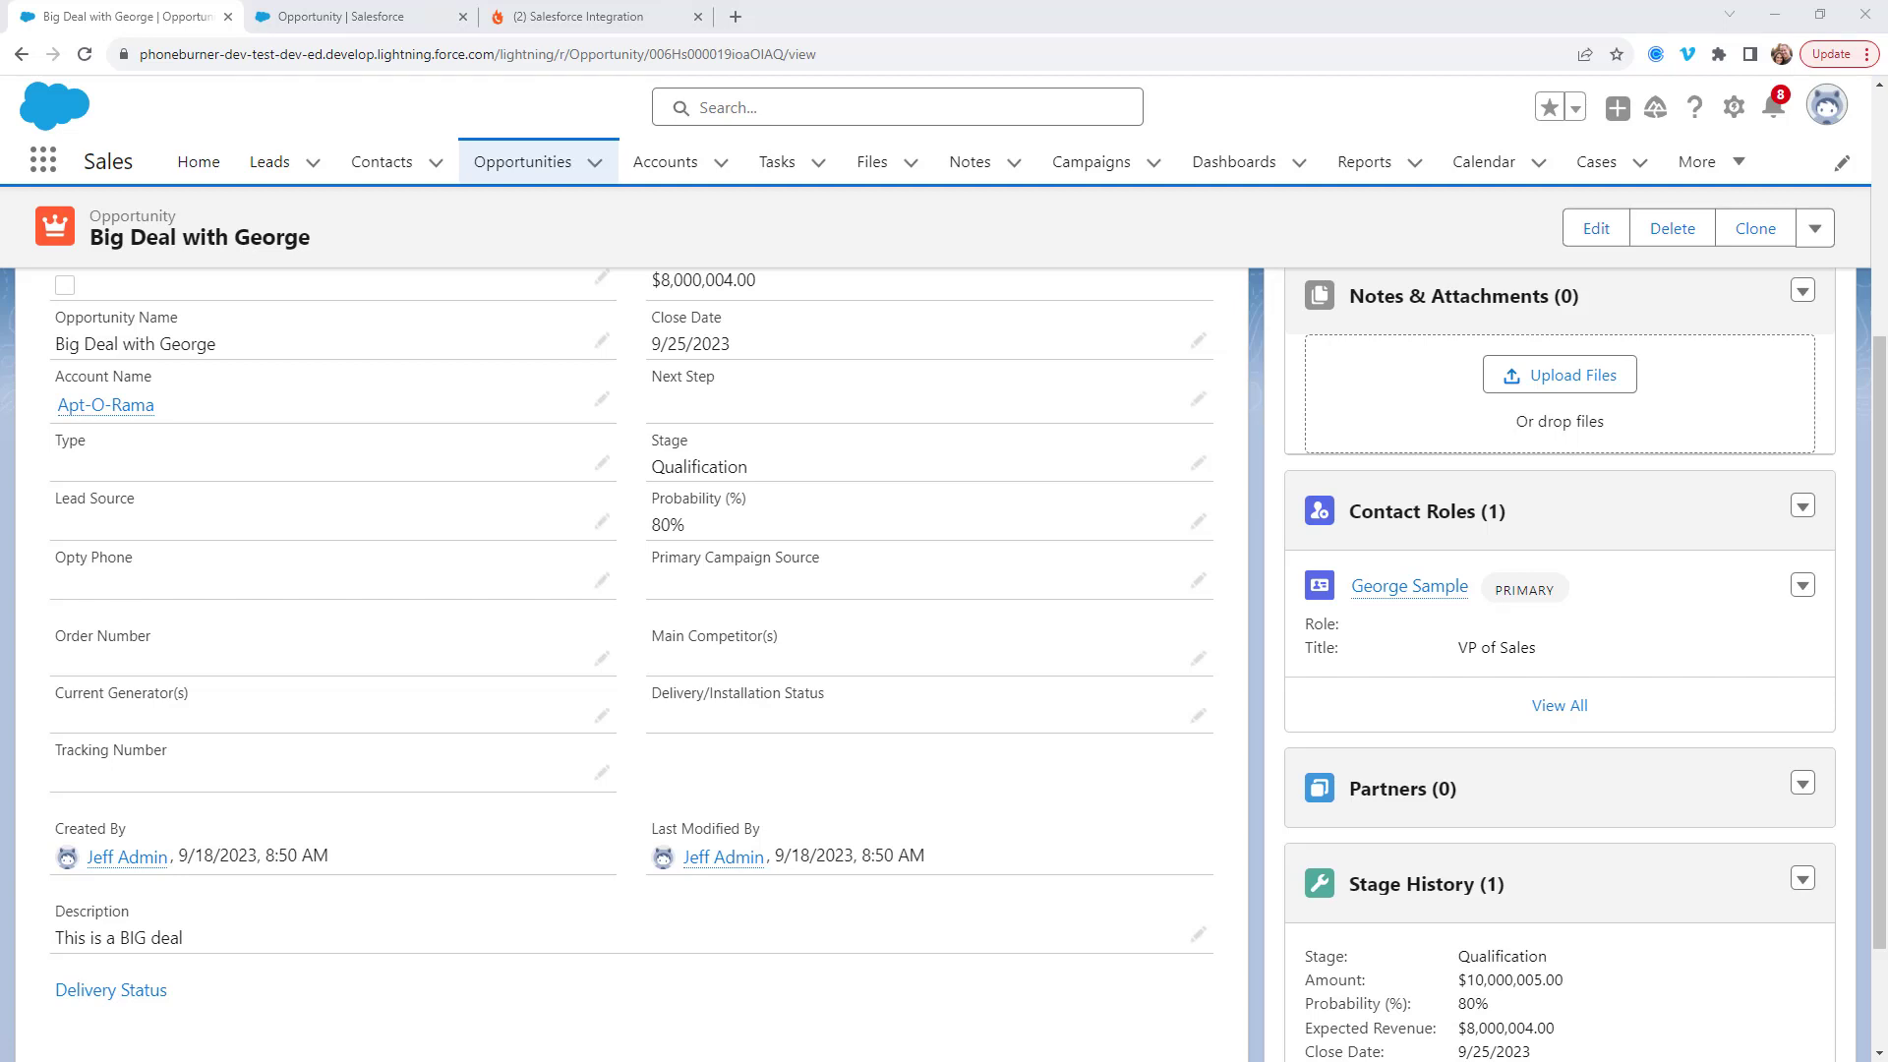
click(603, 582)
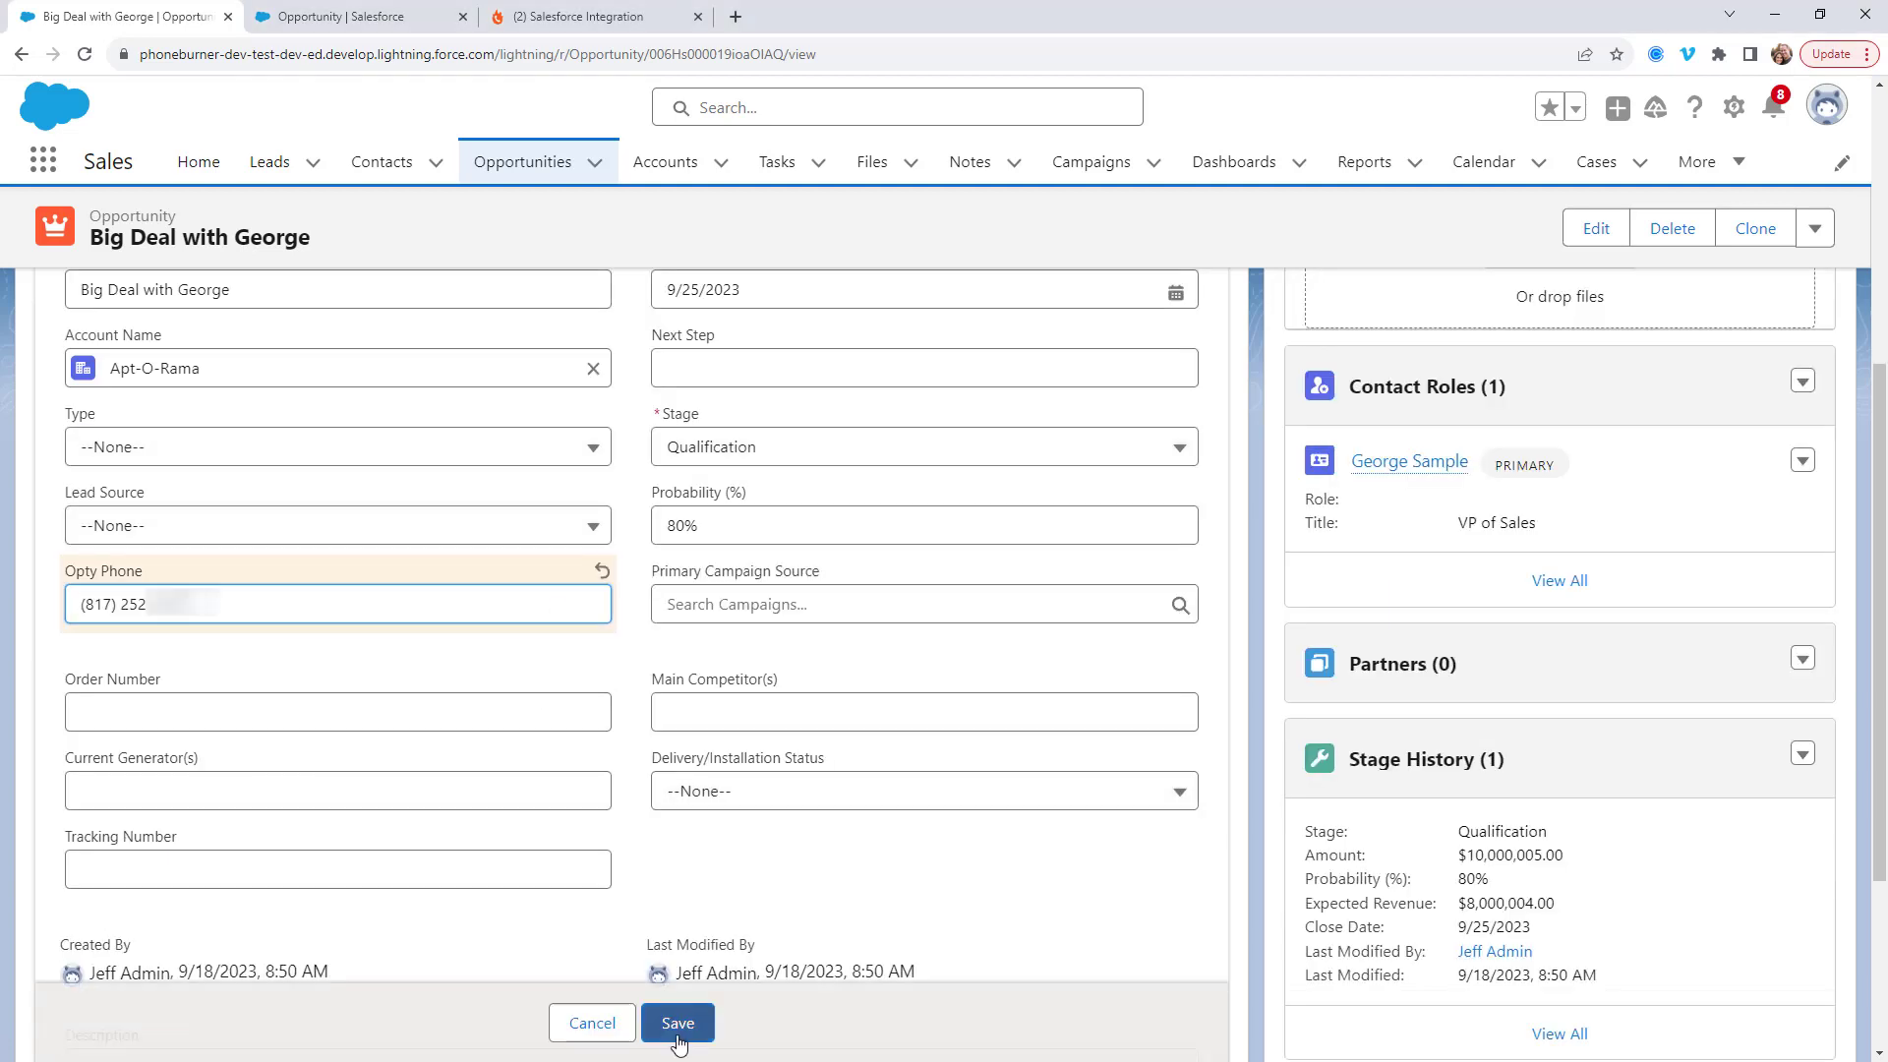
click(677, 1029)
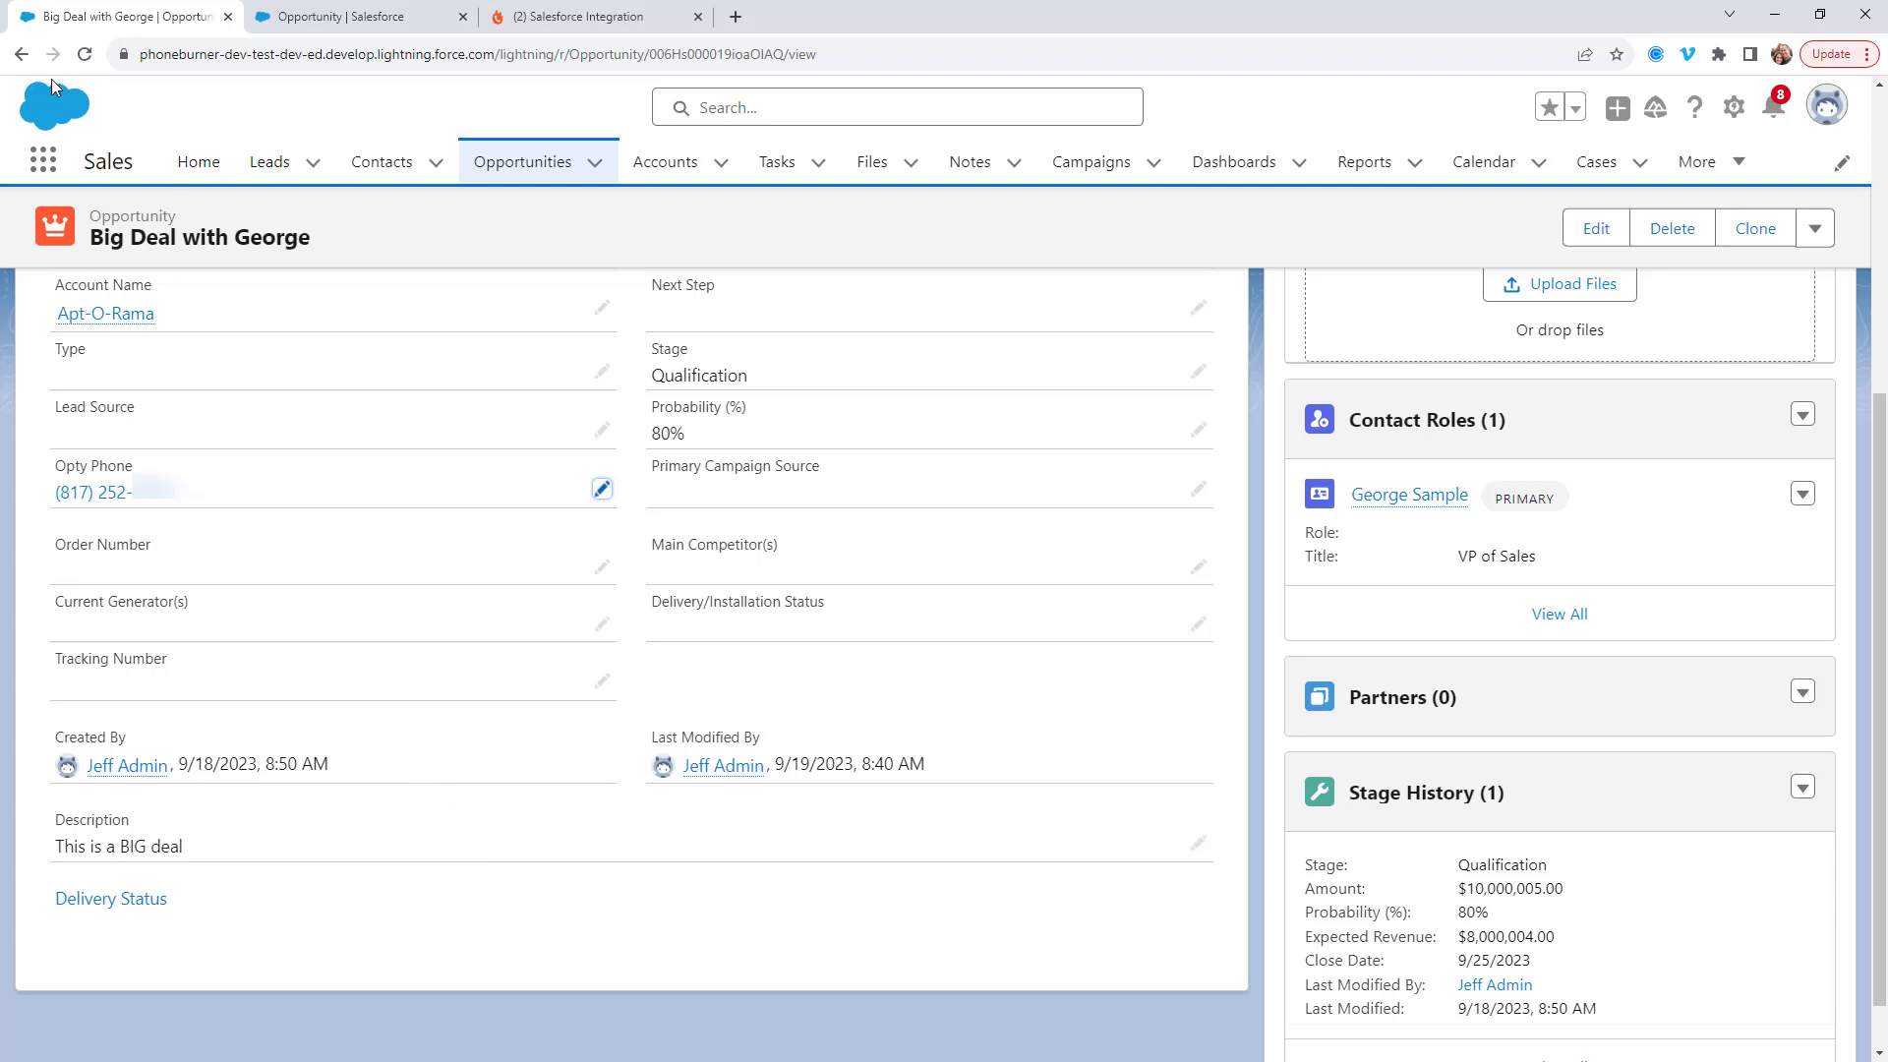
Step: Return to the PhoneBurner Training opportunity list, select its only opportunity, and begin an Opportunity PhoneBurner session for it
click(22, 54)
click(108, 345)
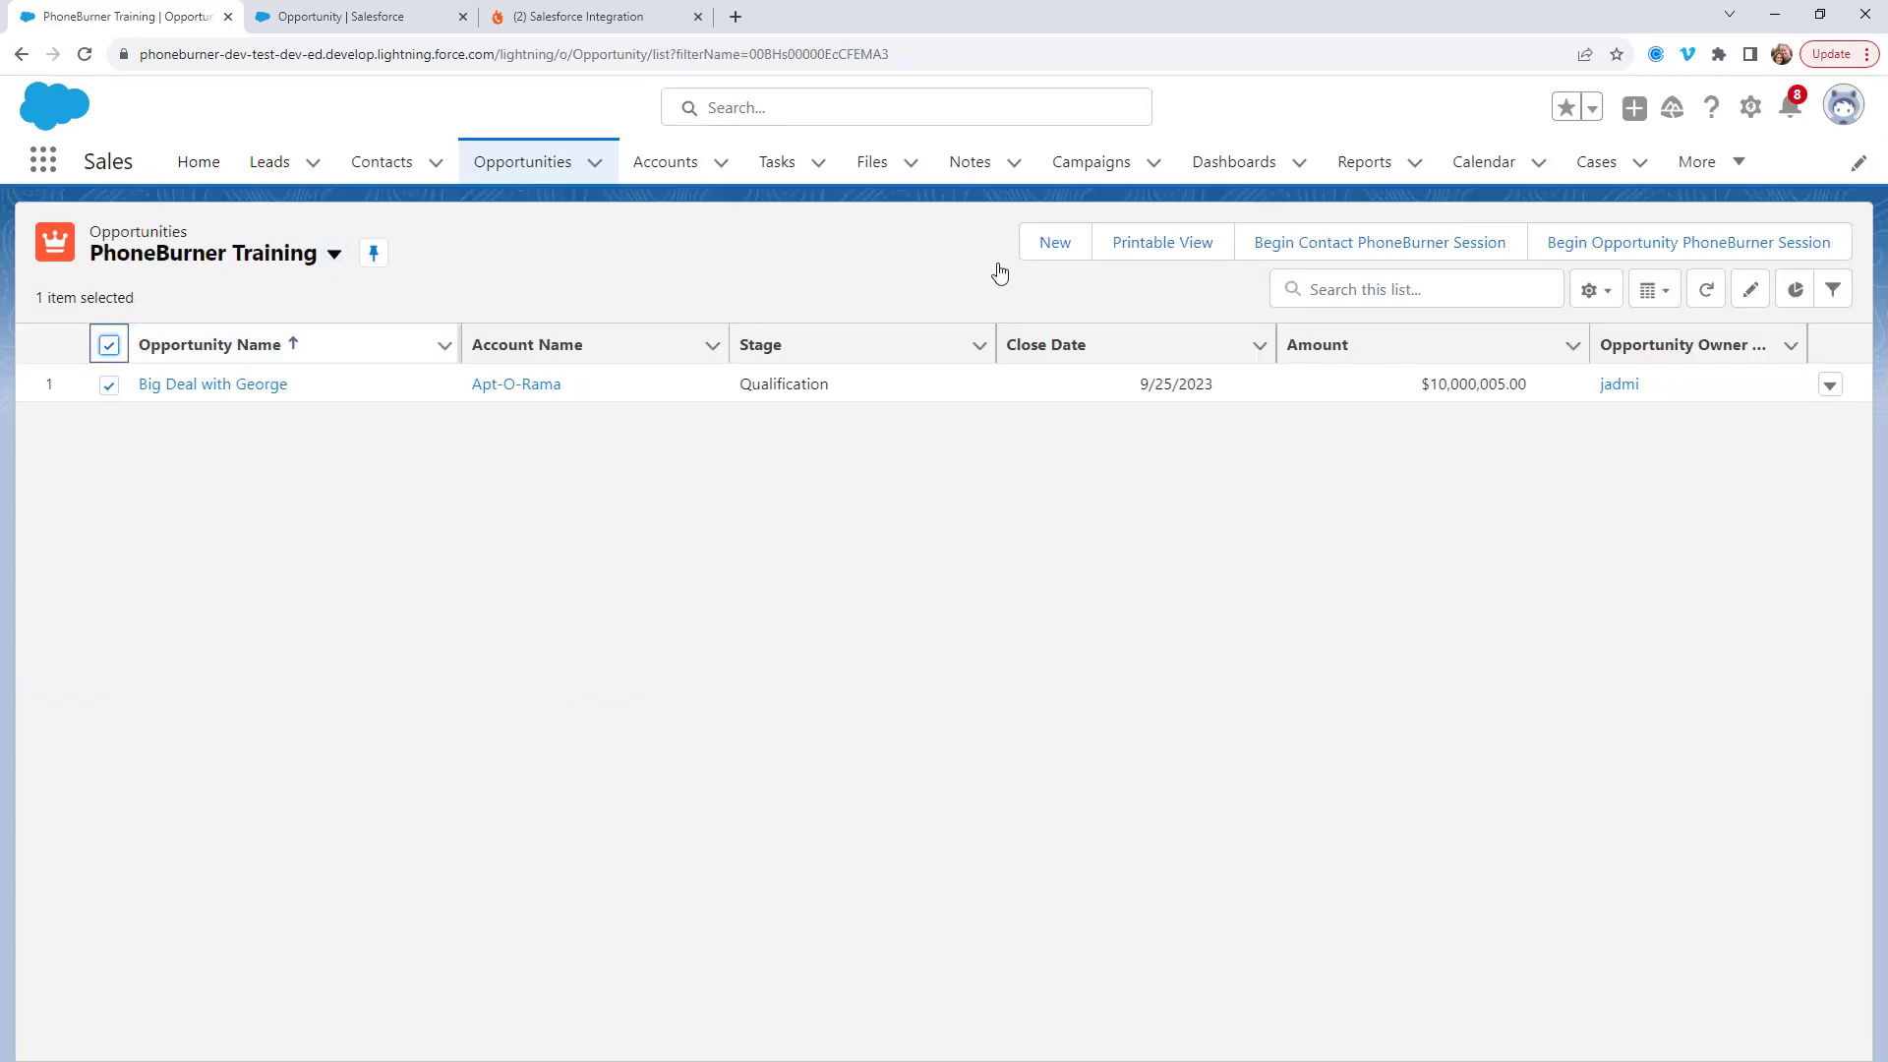
click(1653, 255)
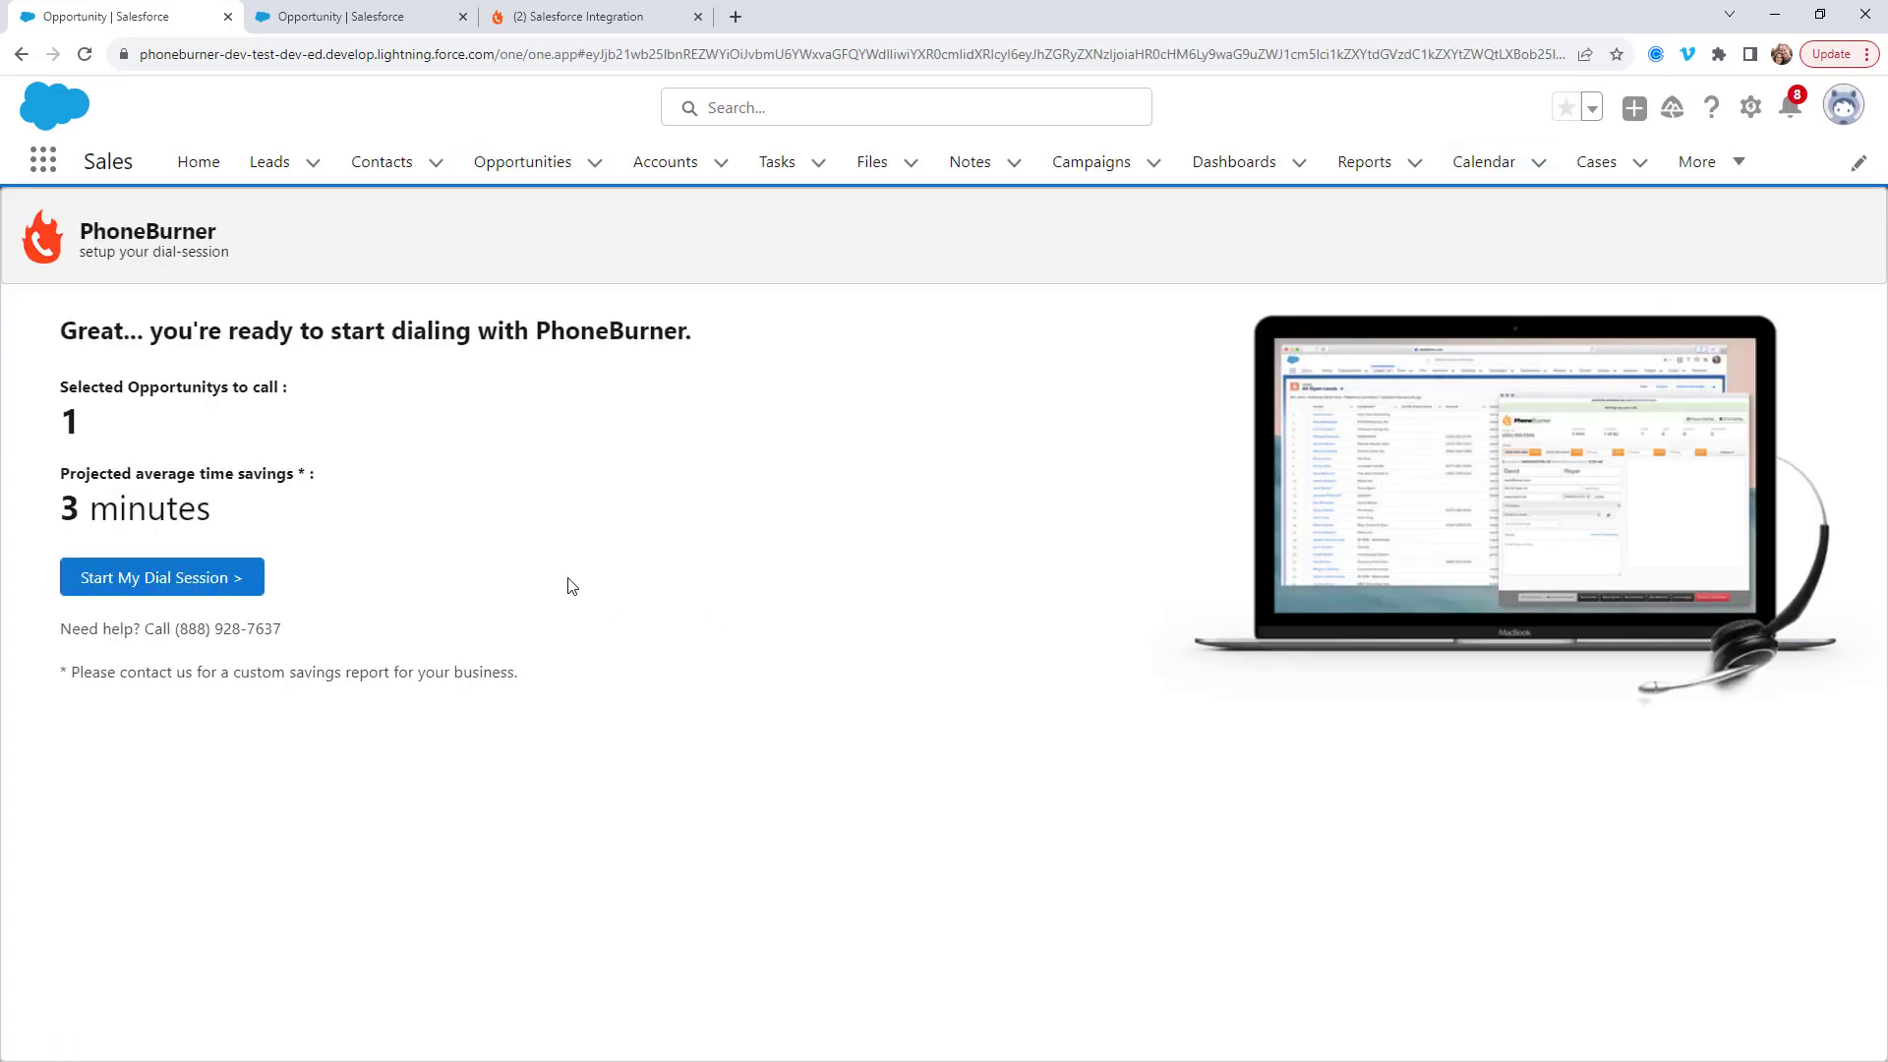
Step: Start the dial session by signing in to PhoneBurner with the prefilled credentials, and begin dialing the opportunity
click(161, 578)
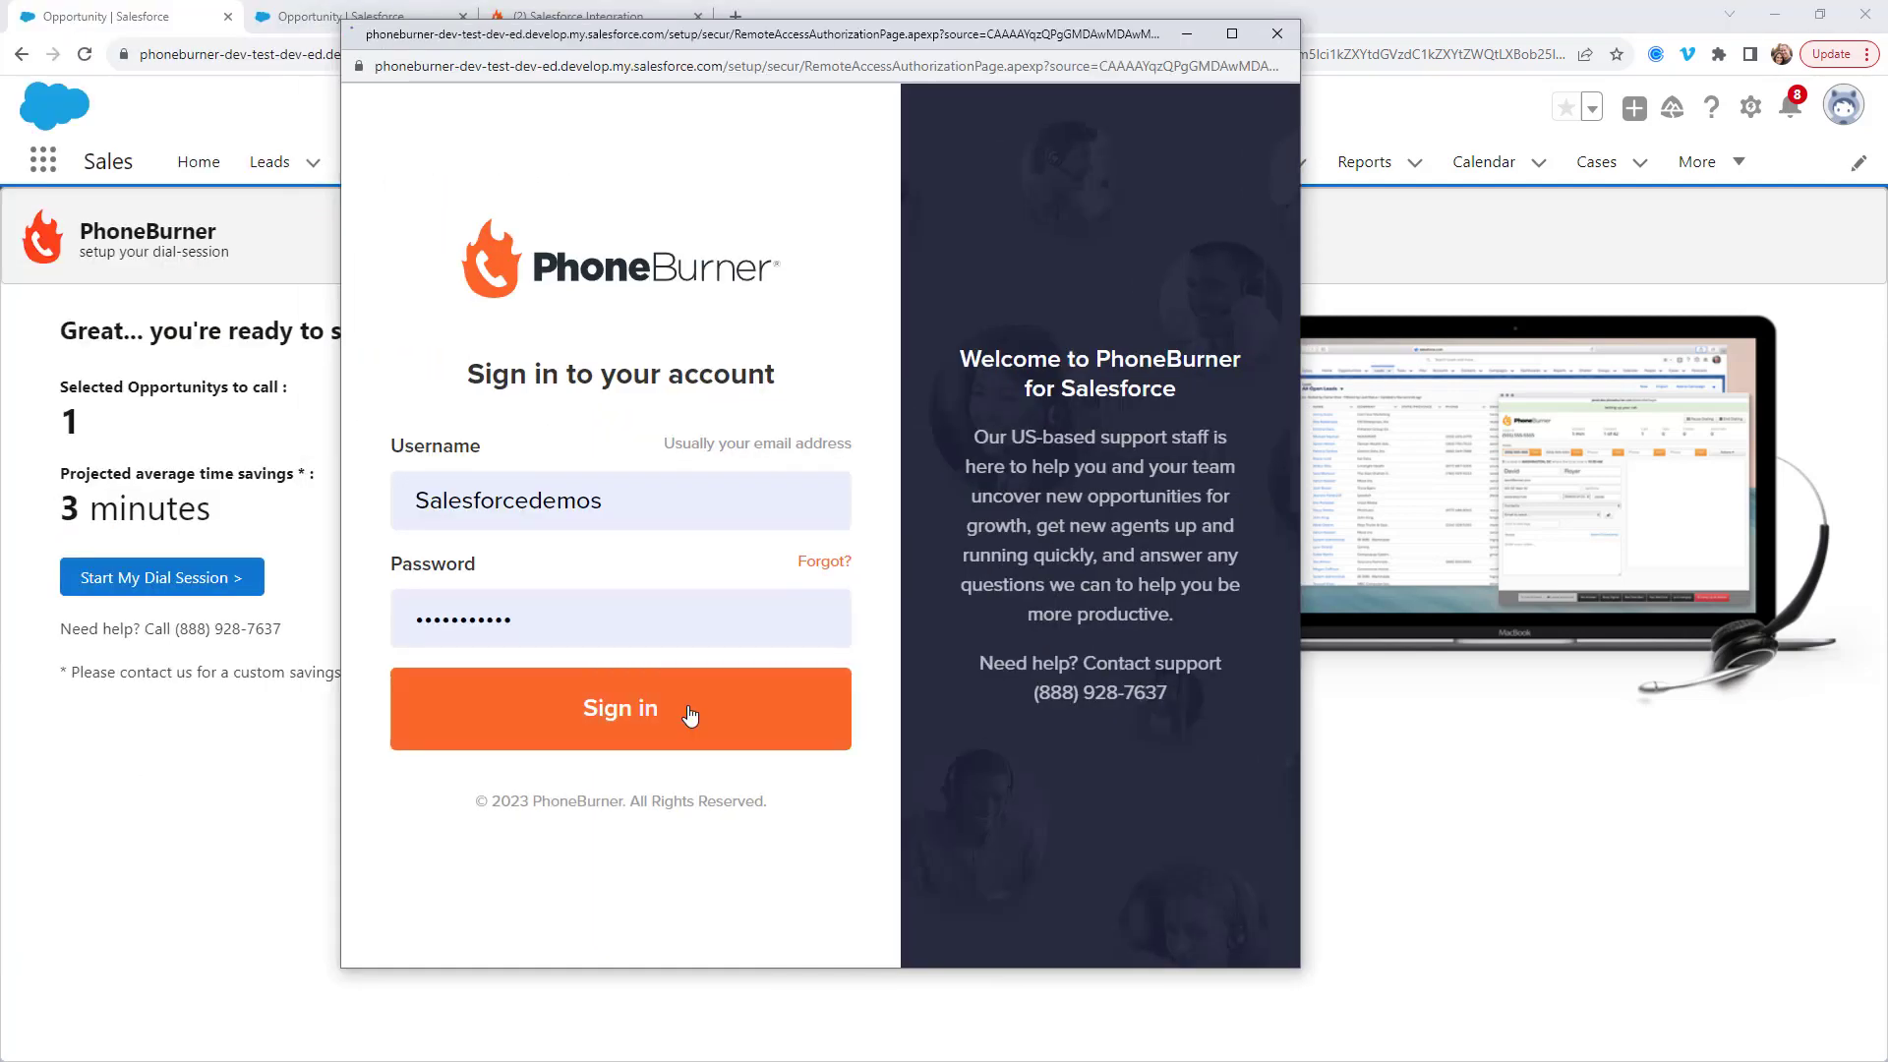
click(690, 715)
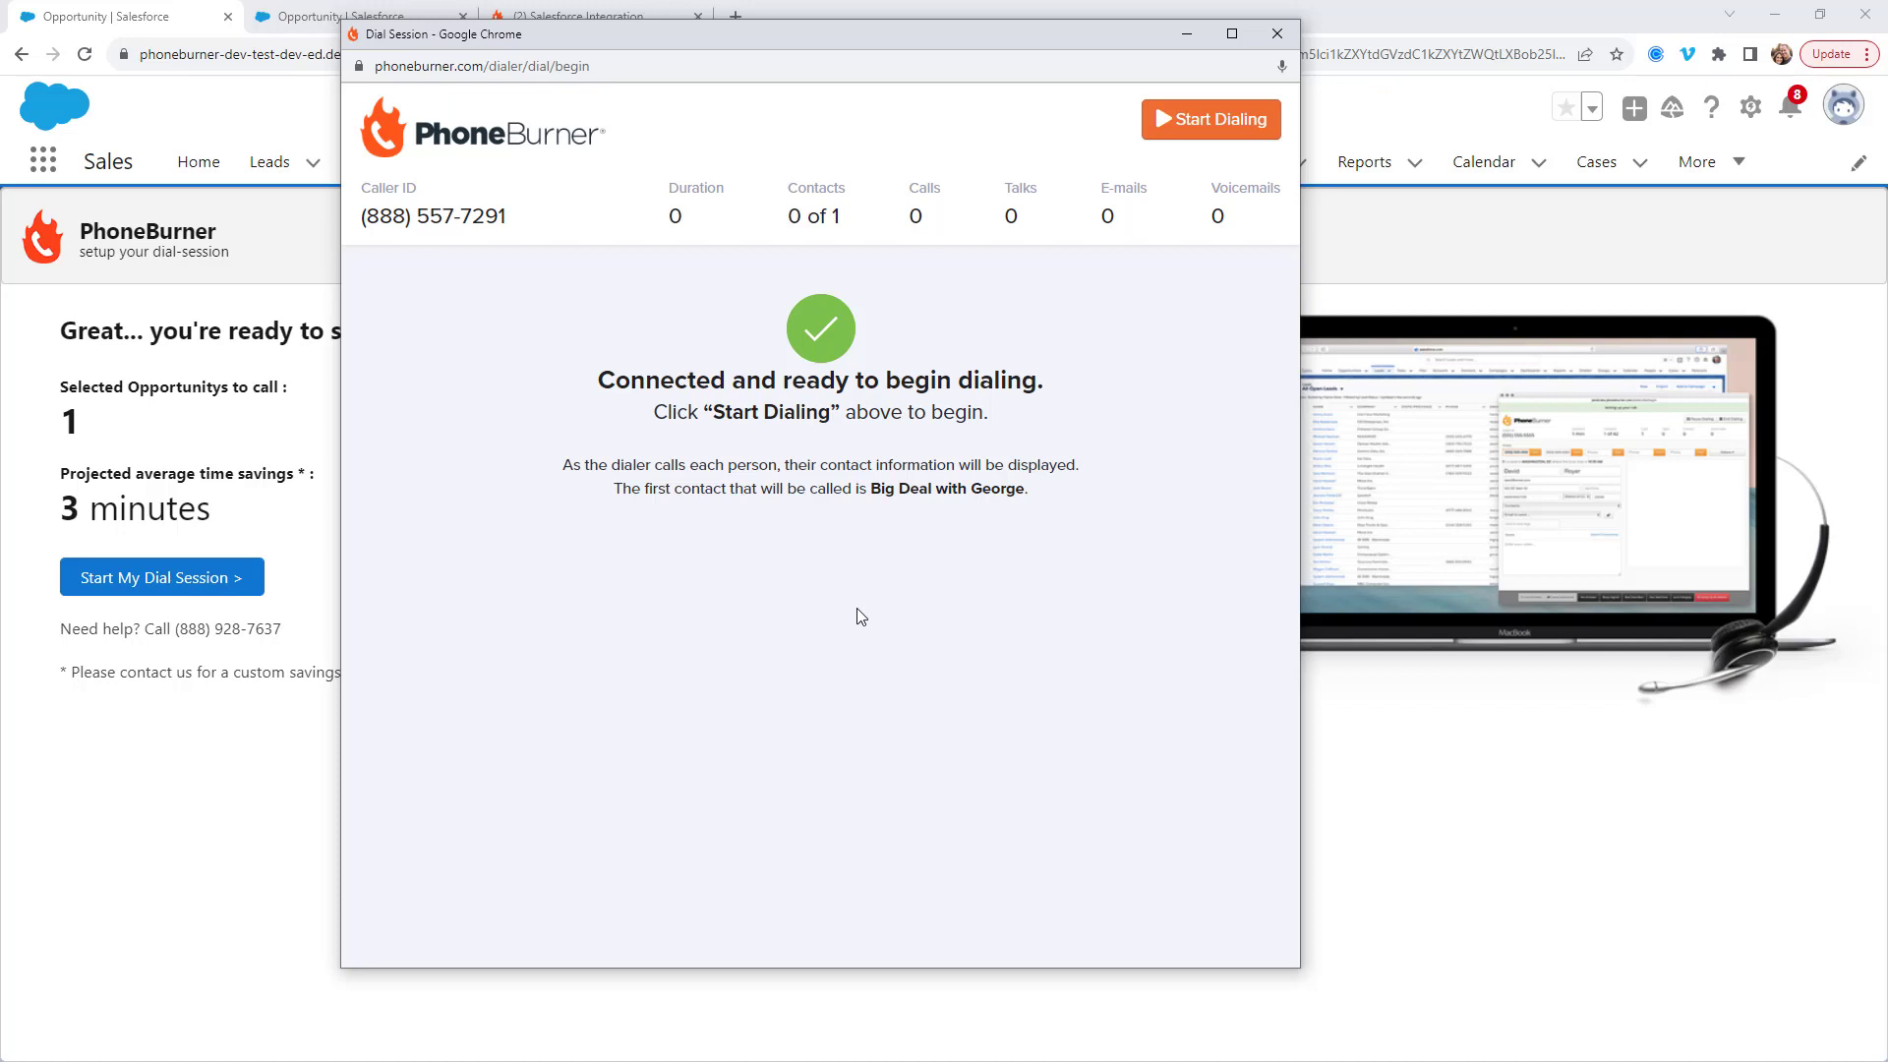
click(1166, 122)
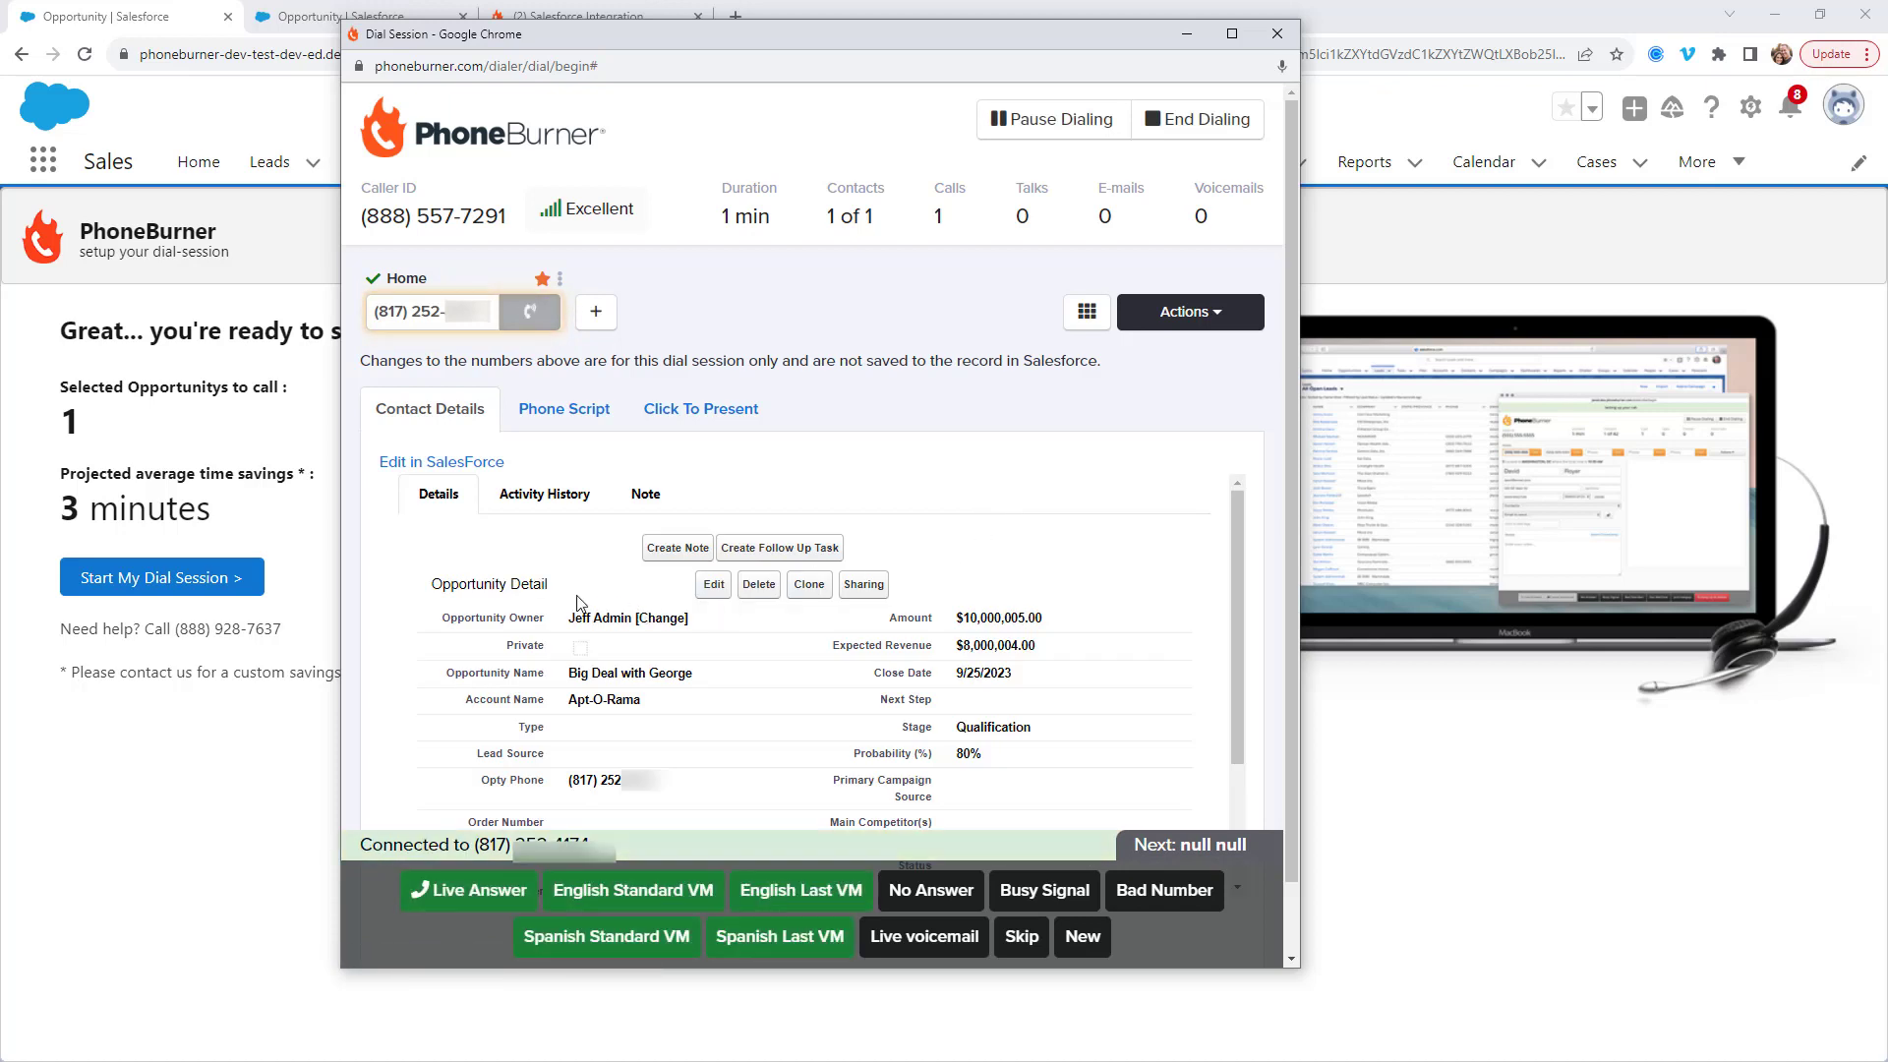
Step: Mark the connected call as a Live Answer and end it
click(500, 896)
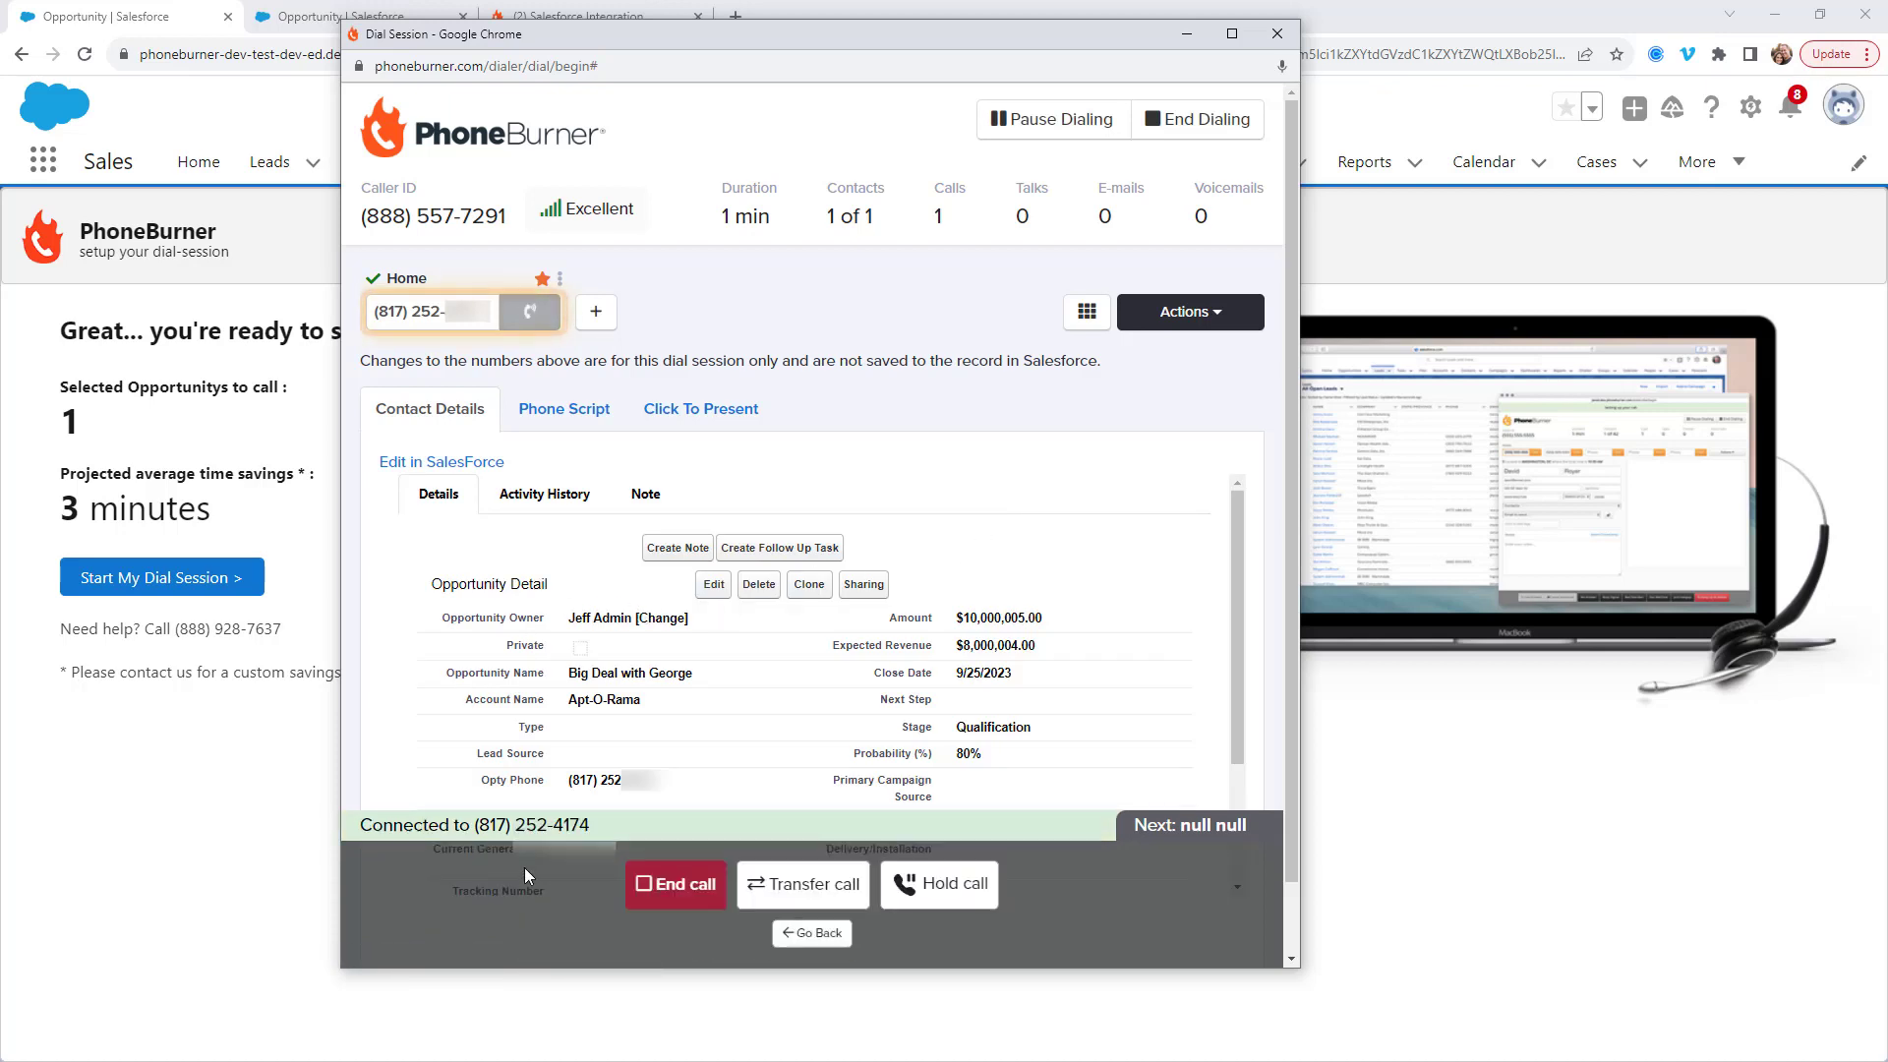
click(671, 888)
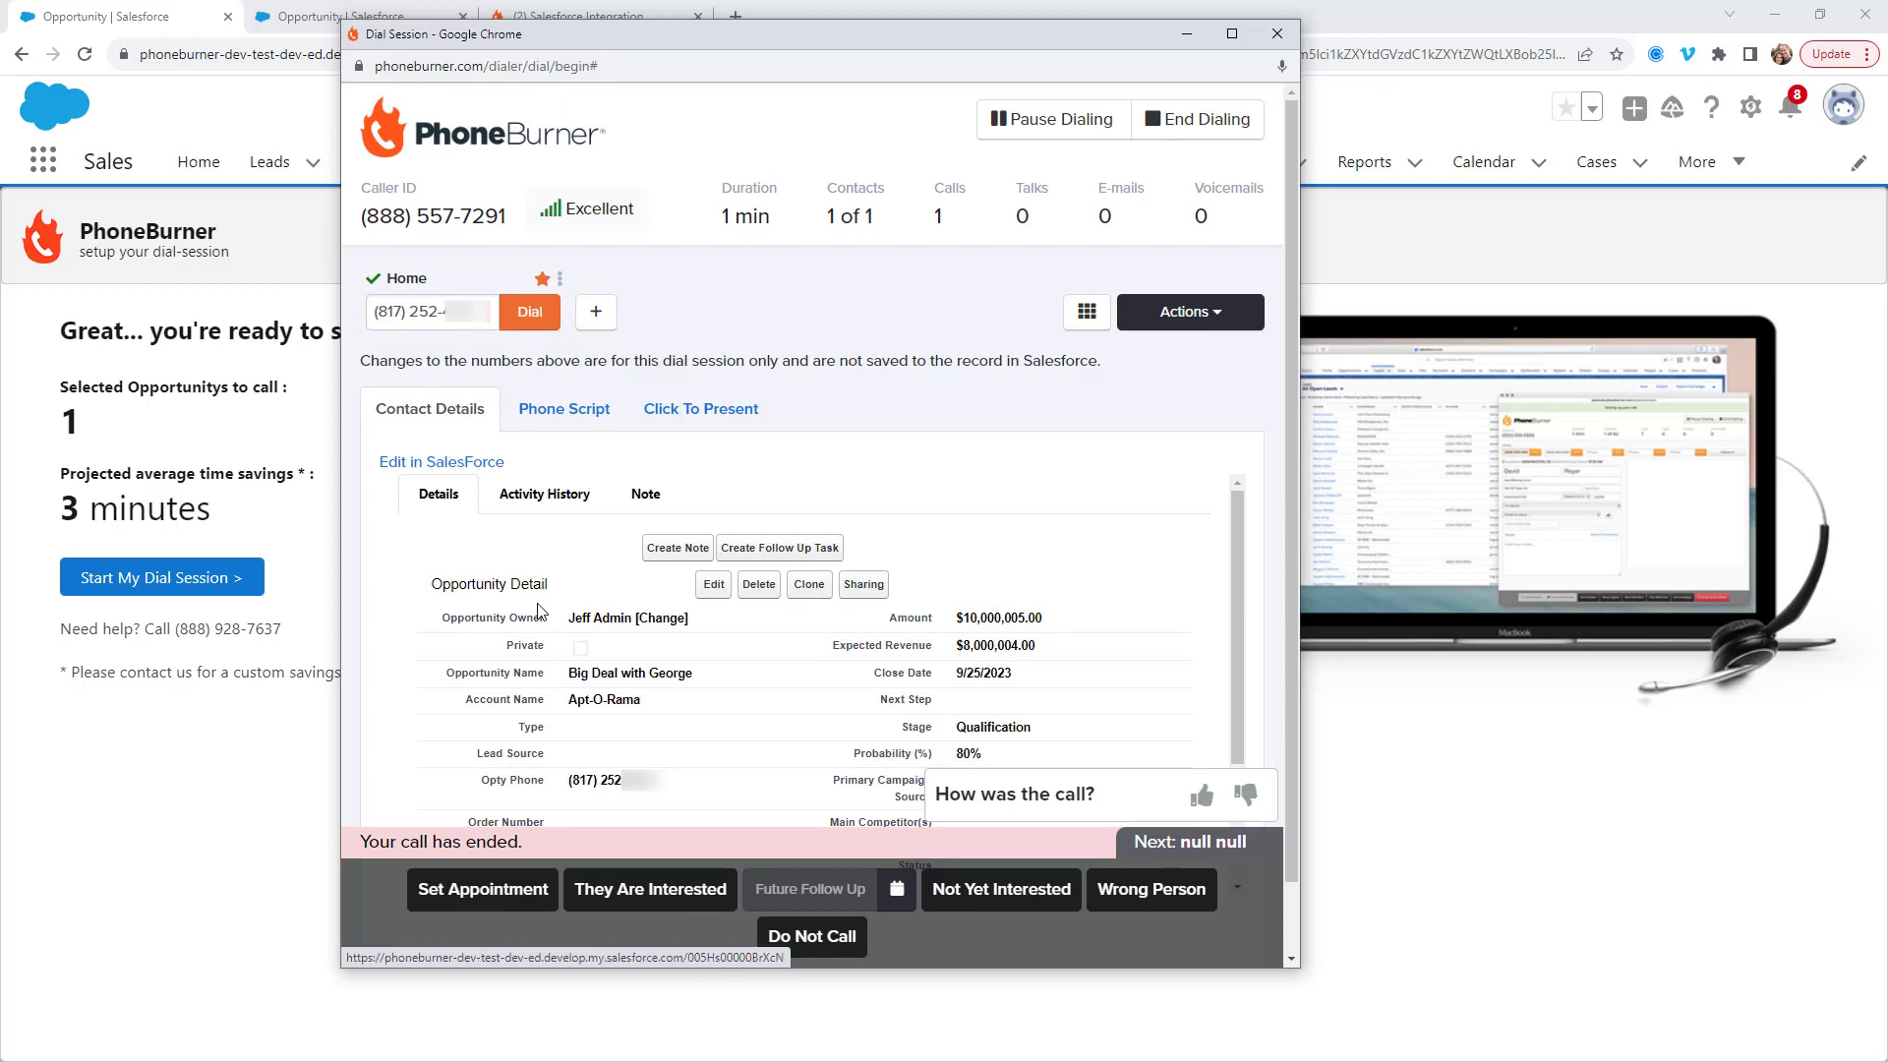
Step: Enlarge the dial session window and save a note titled "adding notes in a session" with the body "more notes in the body"
drag(1298, 968, 1584, 1026)
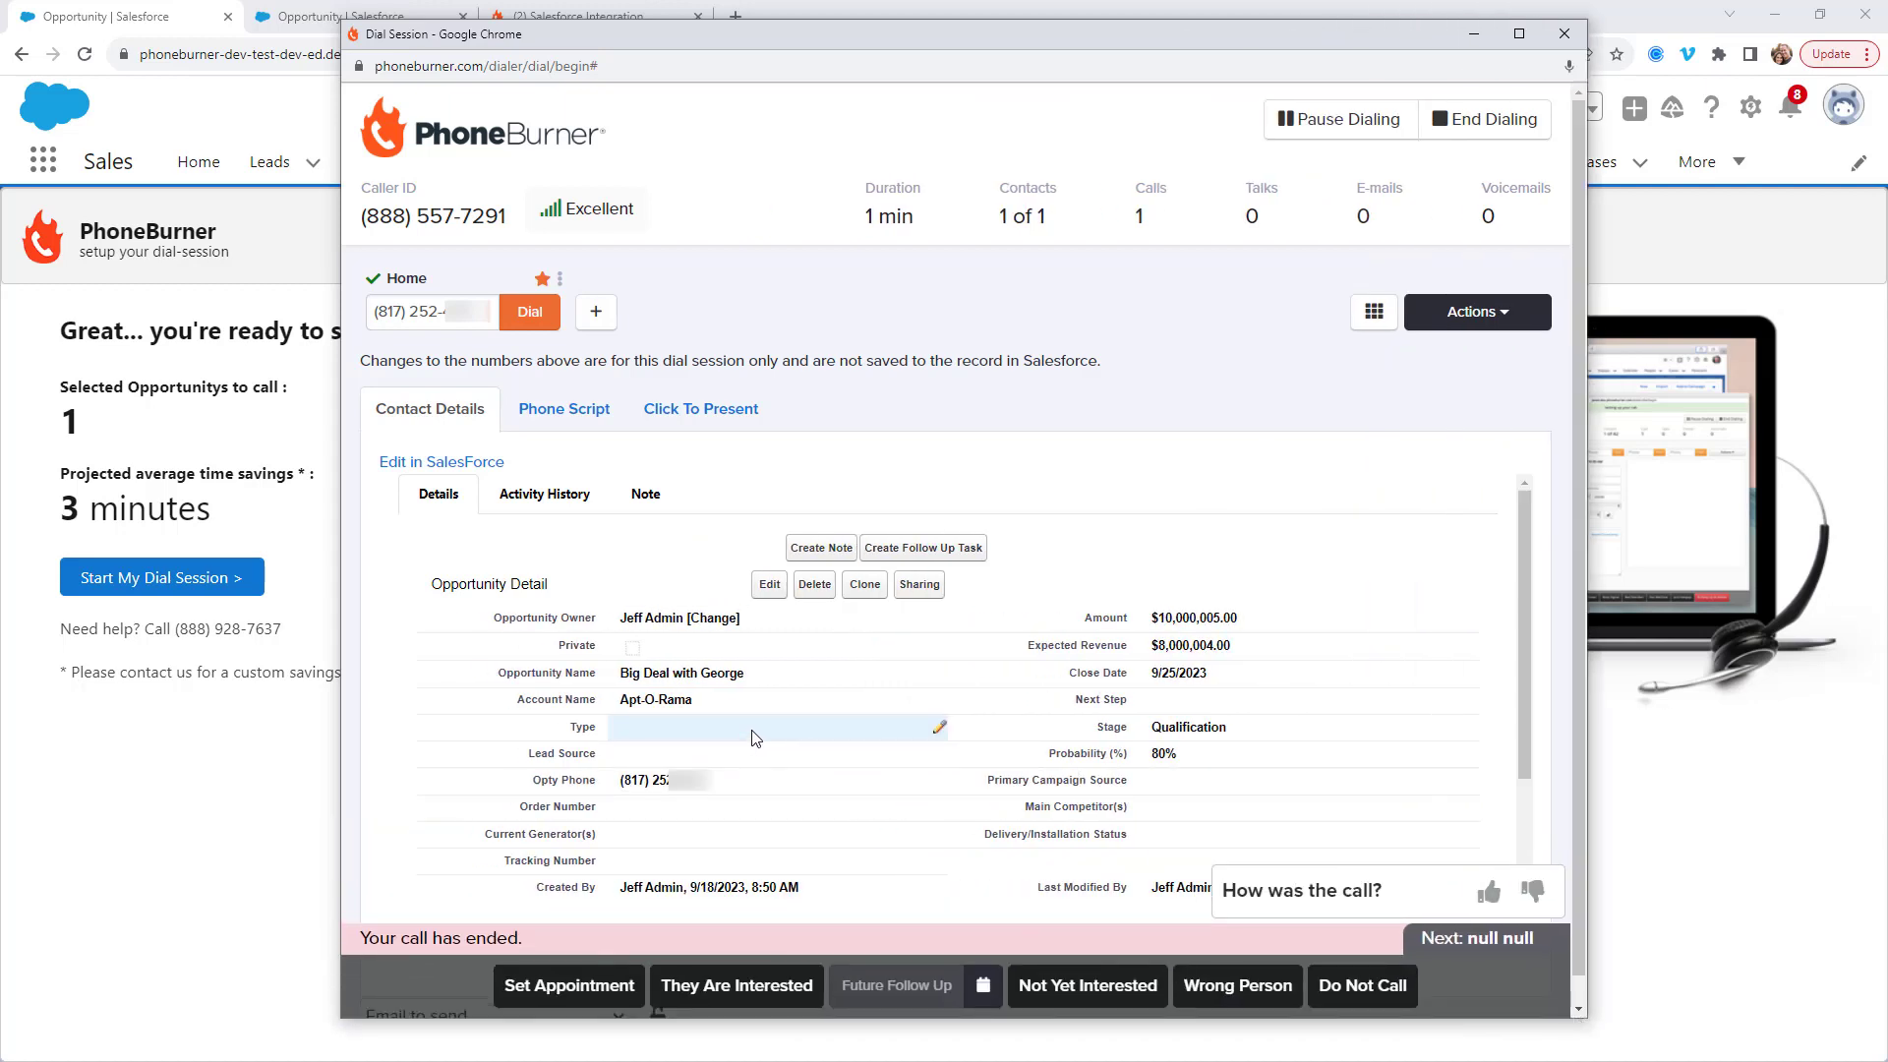
click(834, 552)
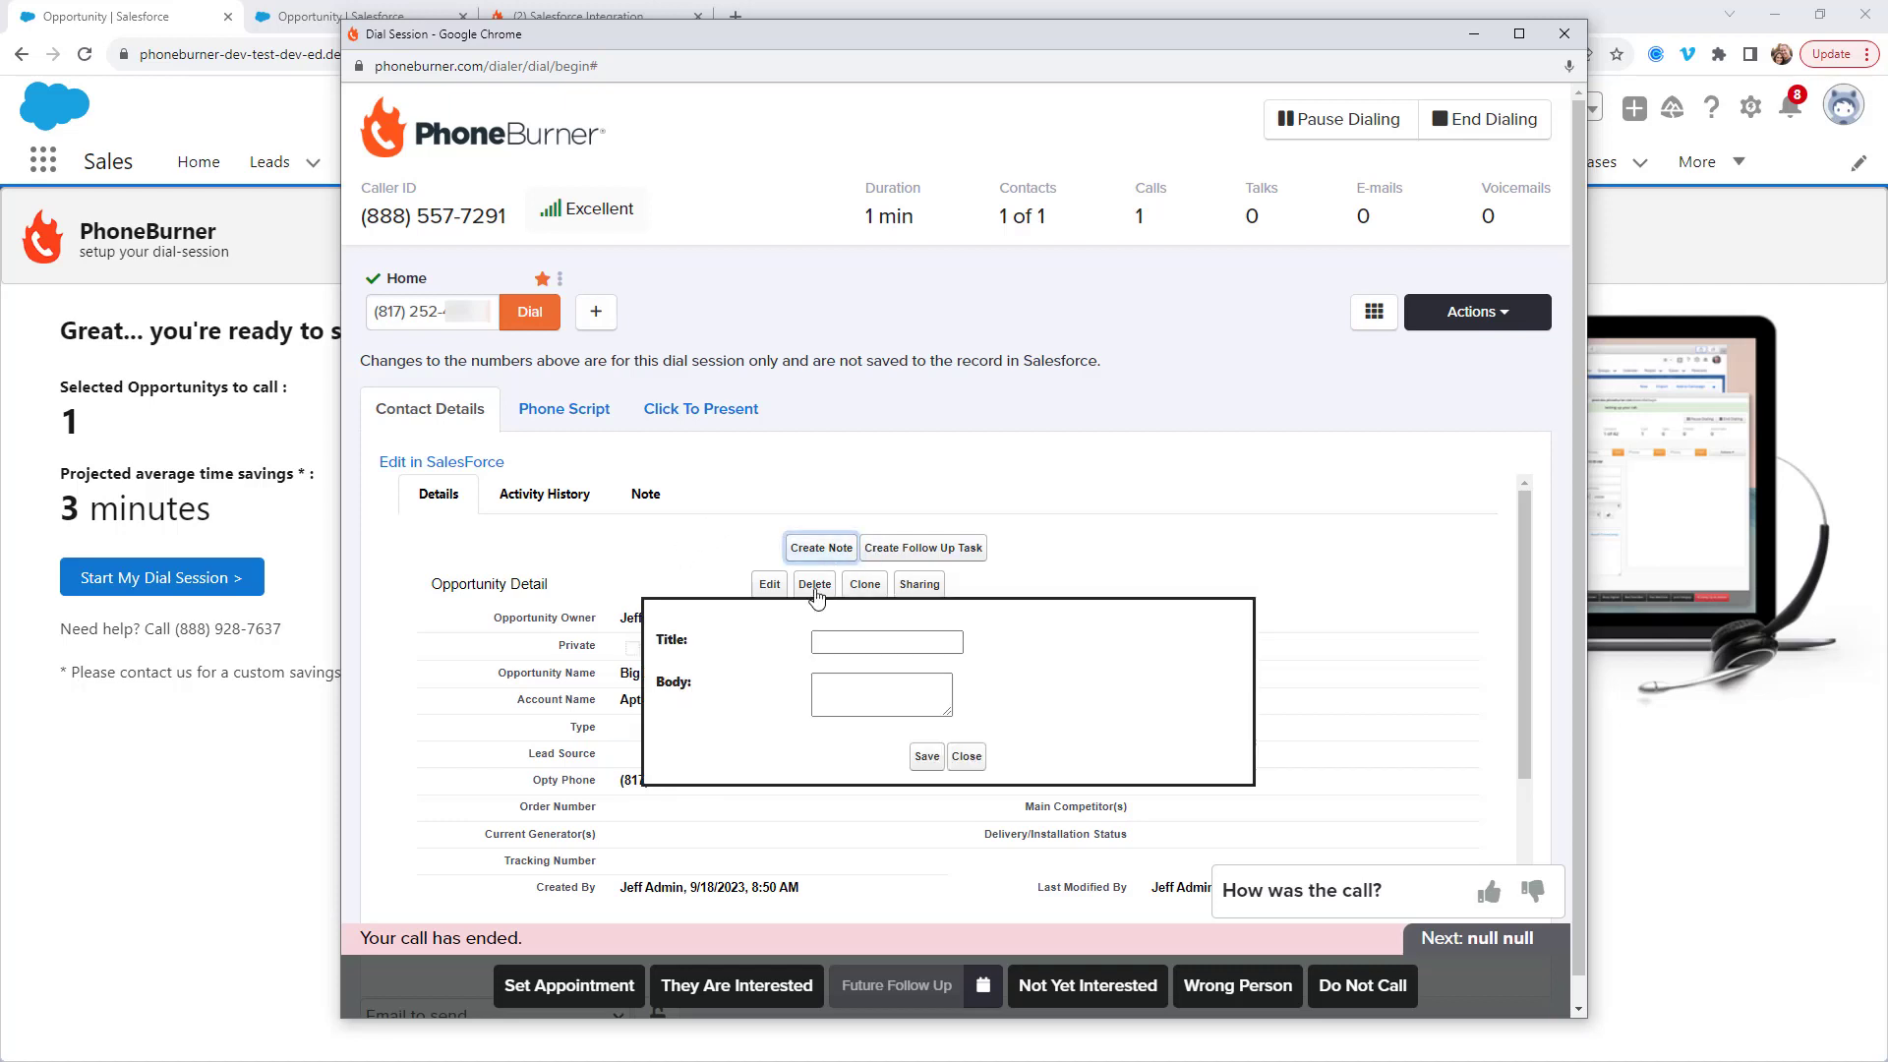
click(829, 643)
text(adding notes in a session)
key(Tab)
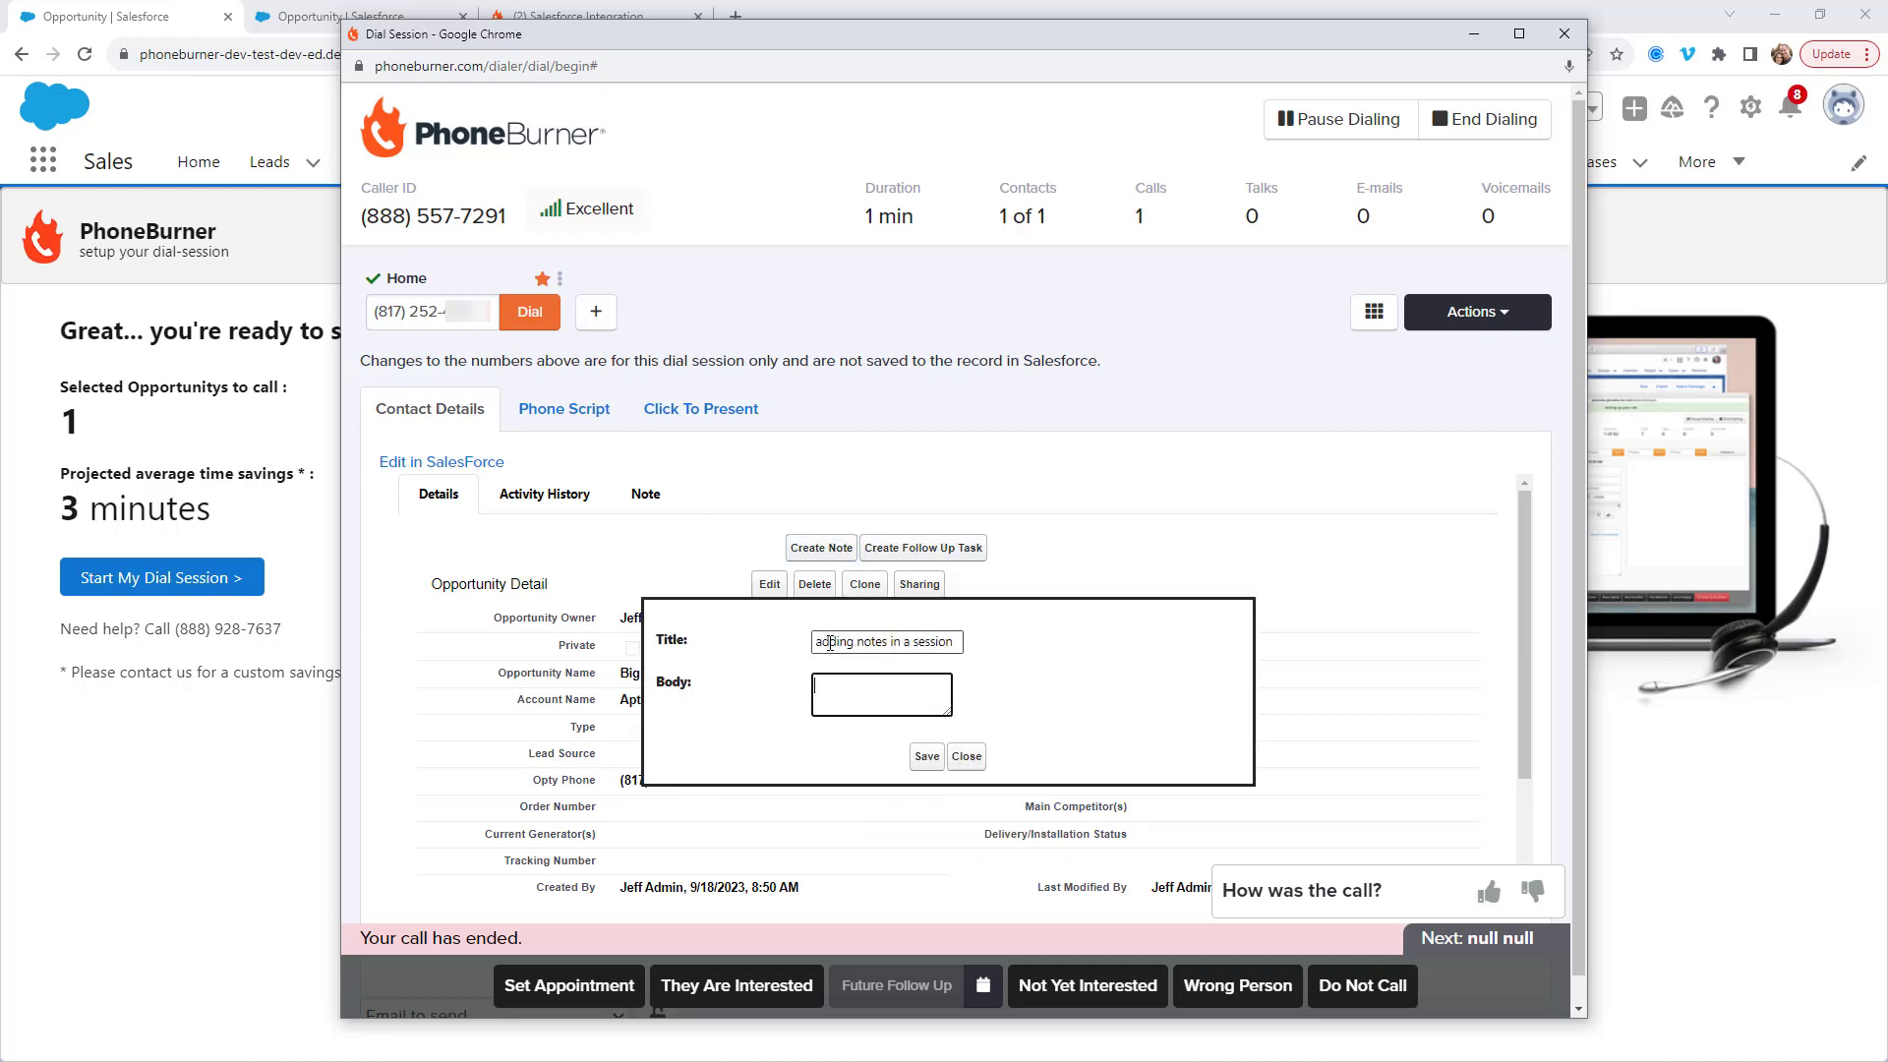
text(more notes in the body)
click(927, 757)
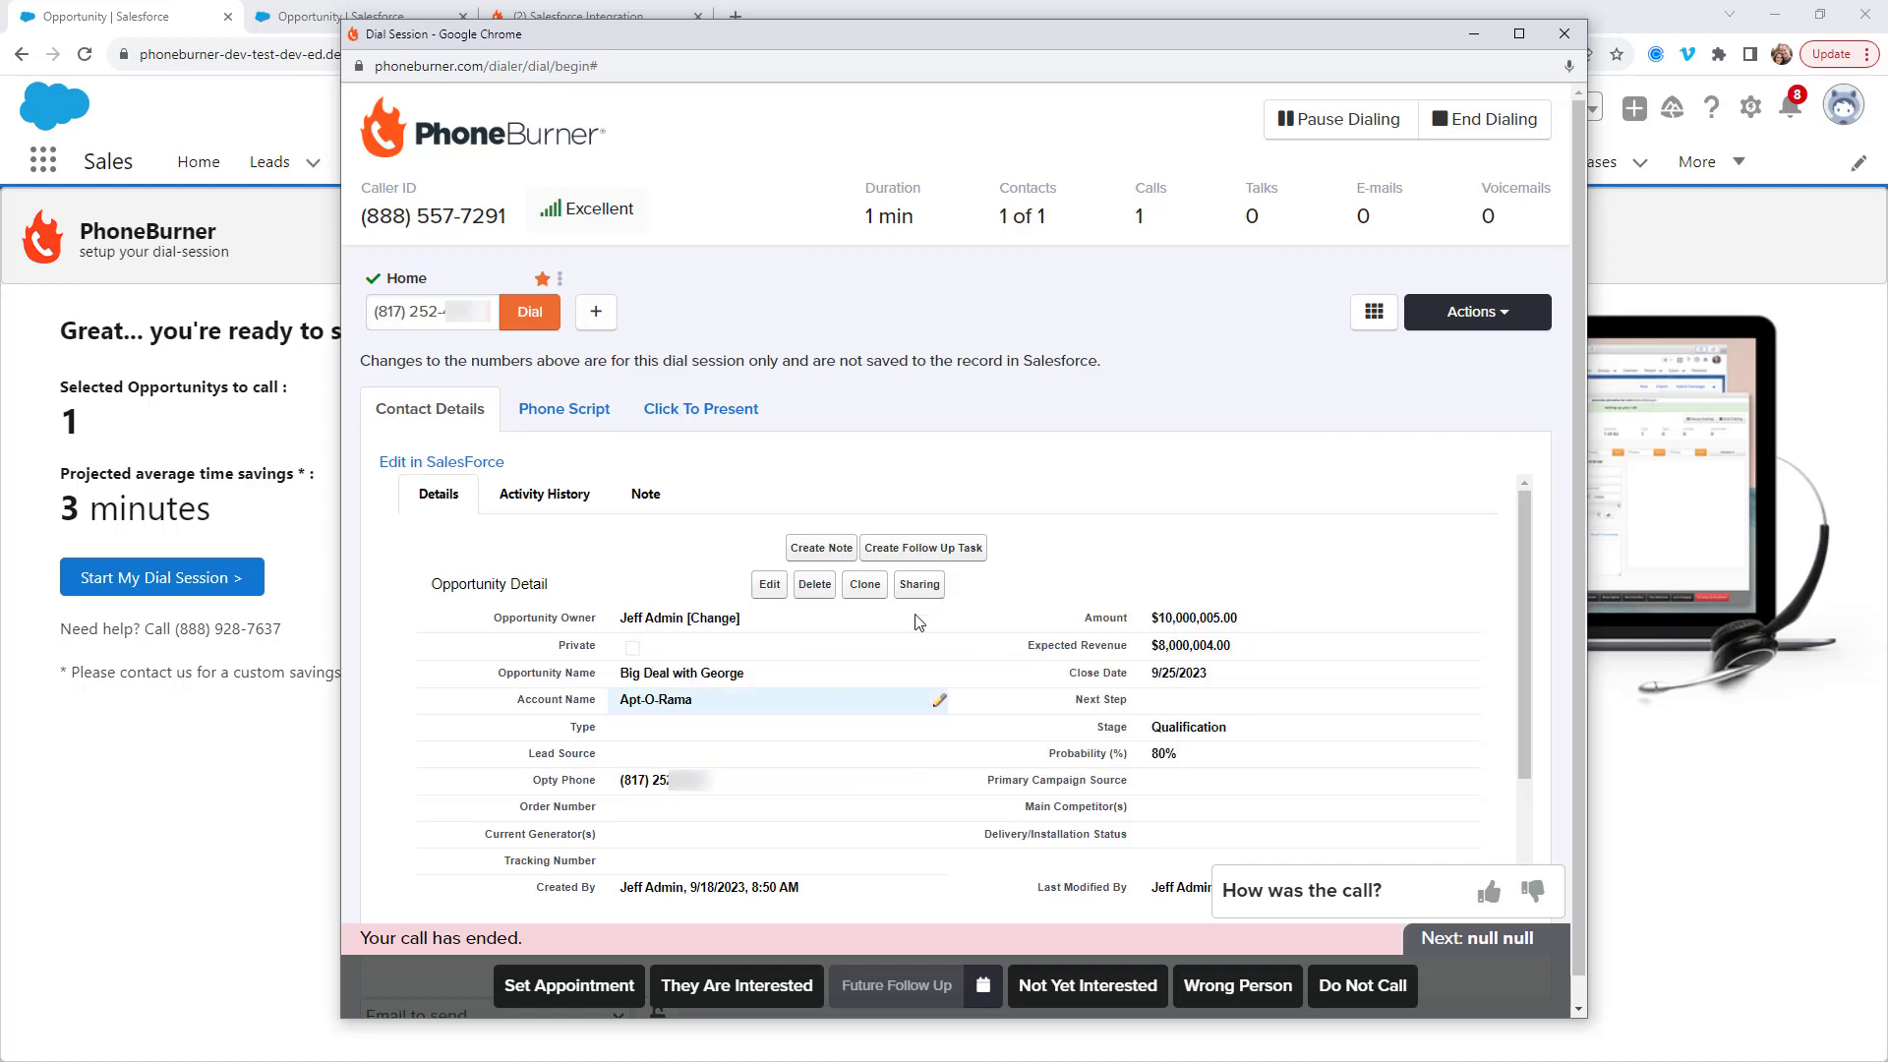
Step: Save a follow-up task with subject "opty follow up", status In Progress, priority High, due date 9/26/2023 and comment "let's get this started"
click(922, 548)
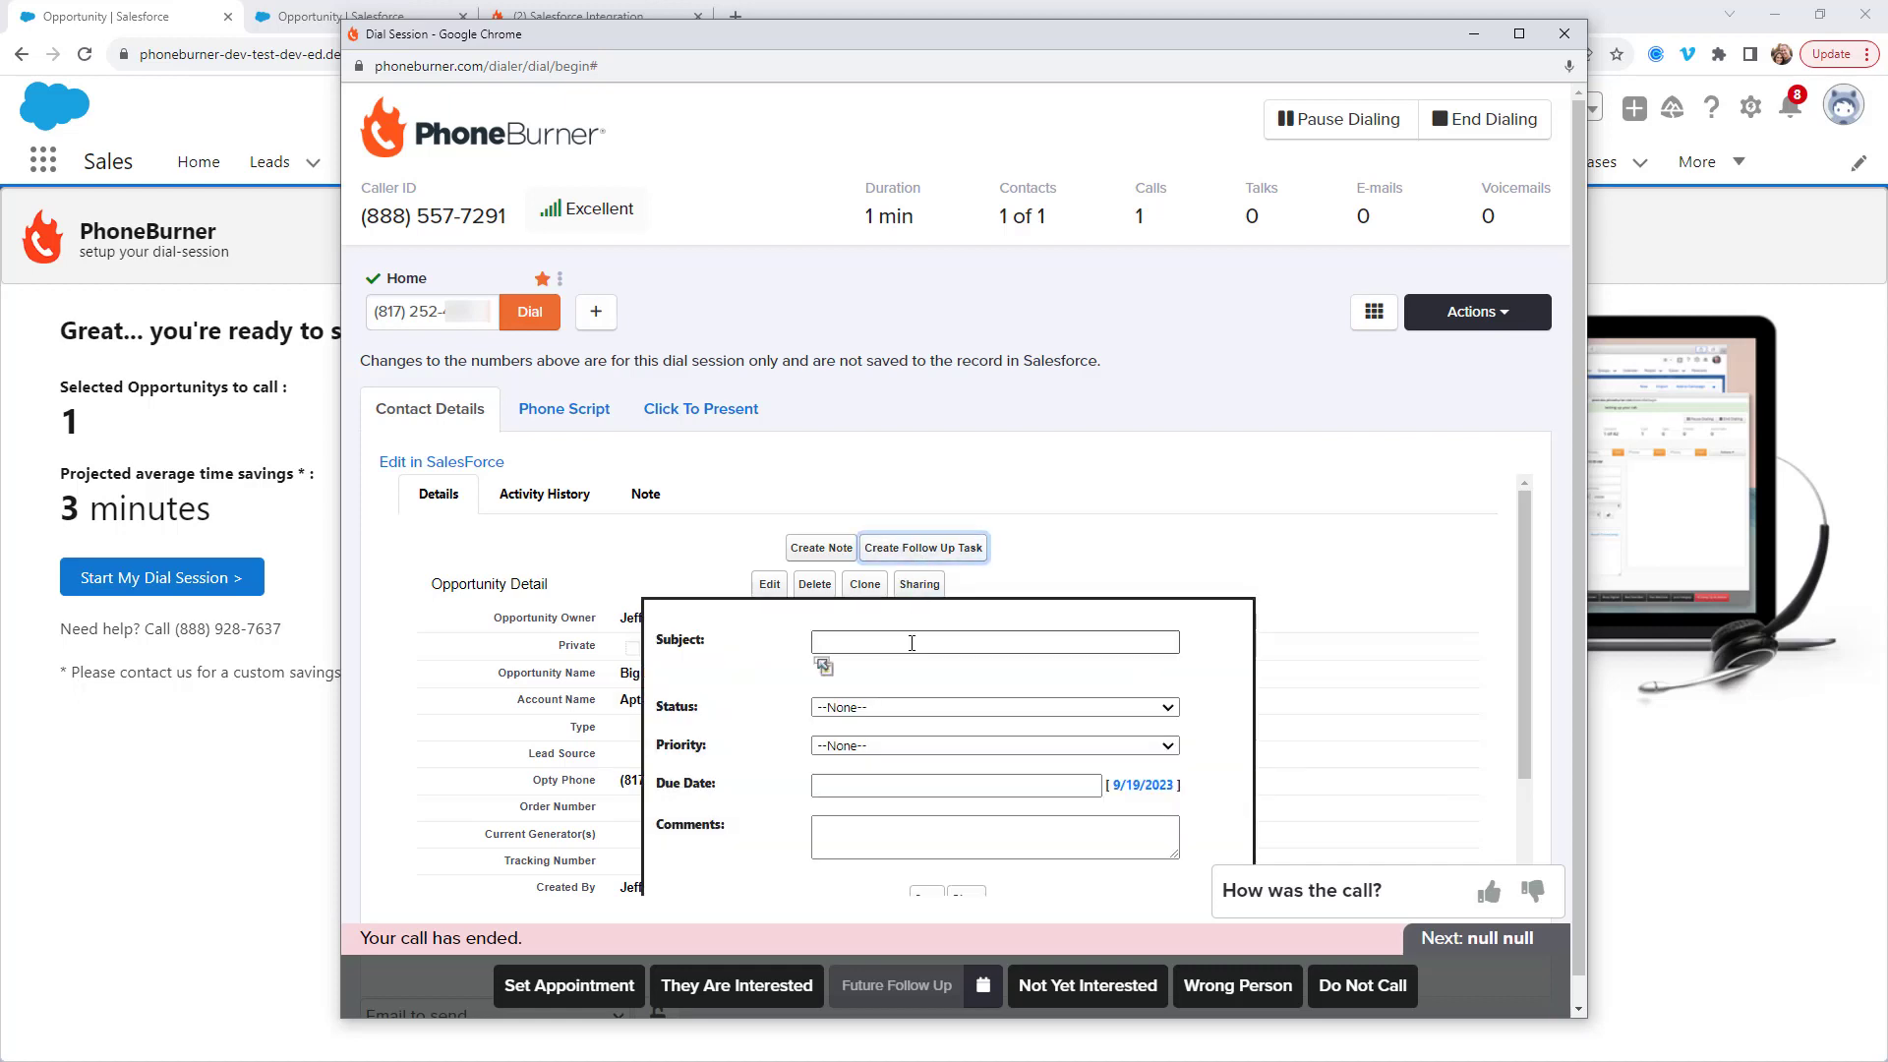
click(912, 643)
text(opty follow up)
click(900, 707)
click(884, 761)
click(880, 745)
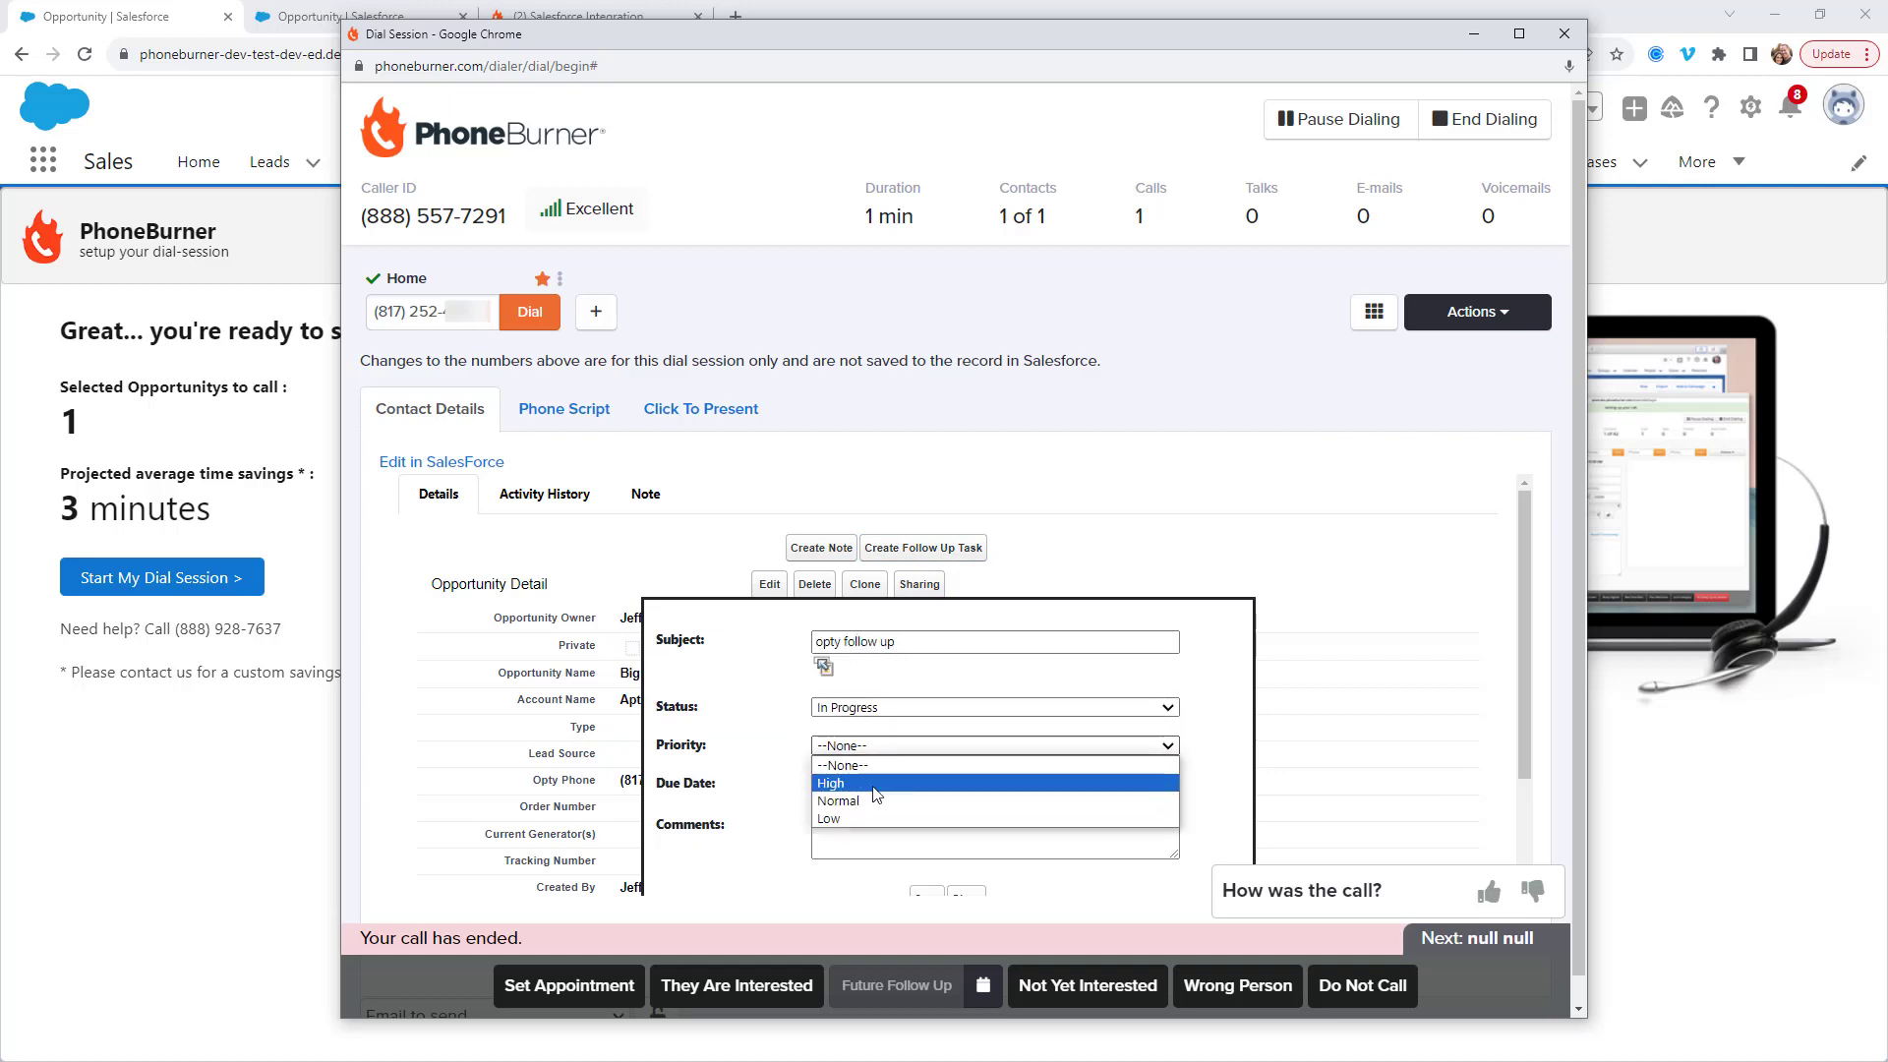
click(876, 783)
click(889, 830)
text(let's get this started)
scroll(914, 821, down, 1)
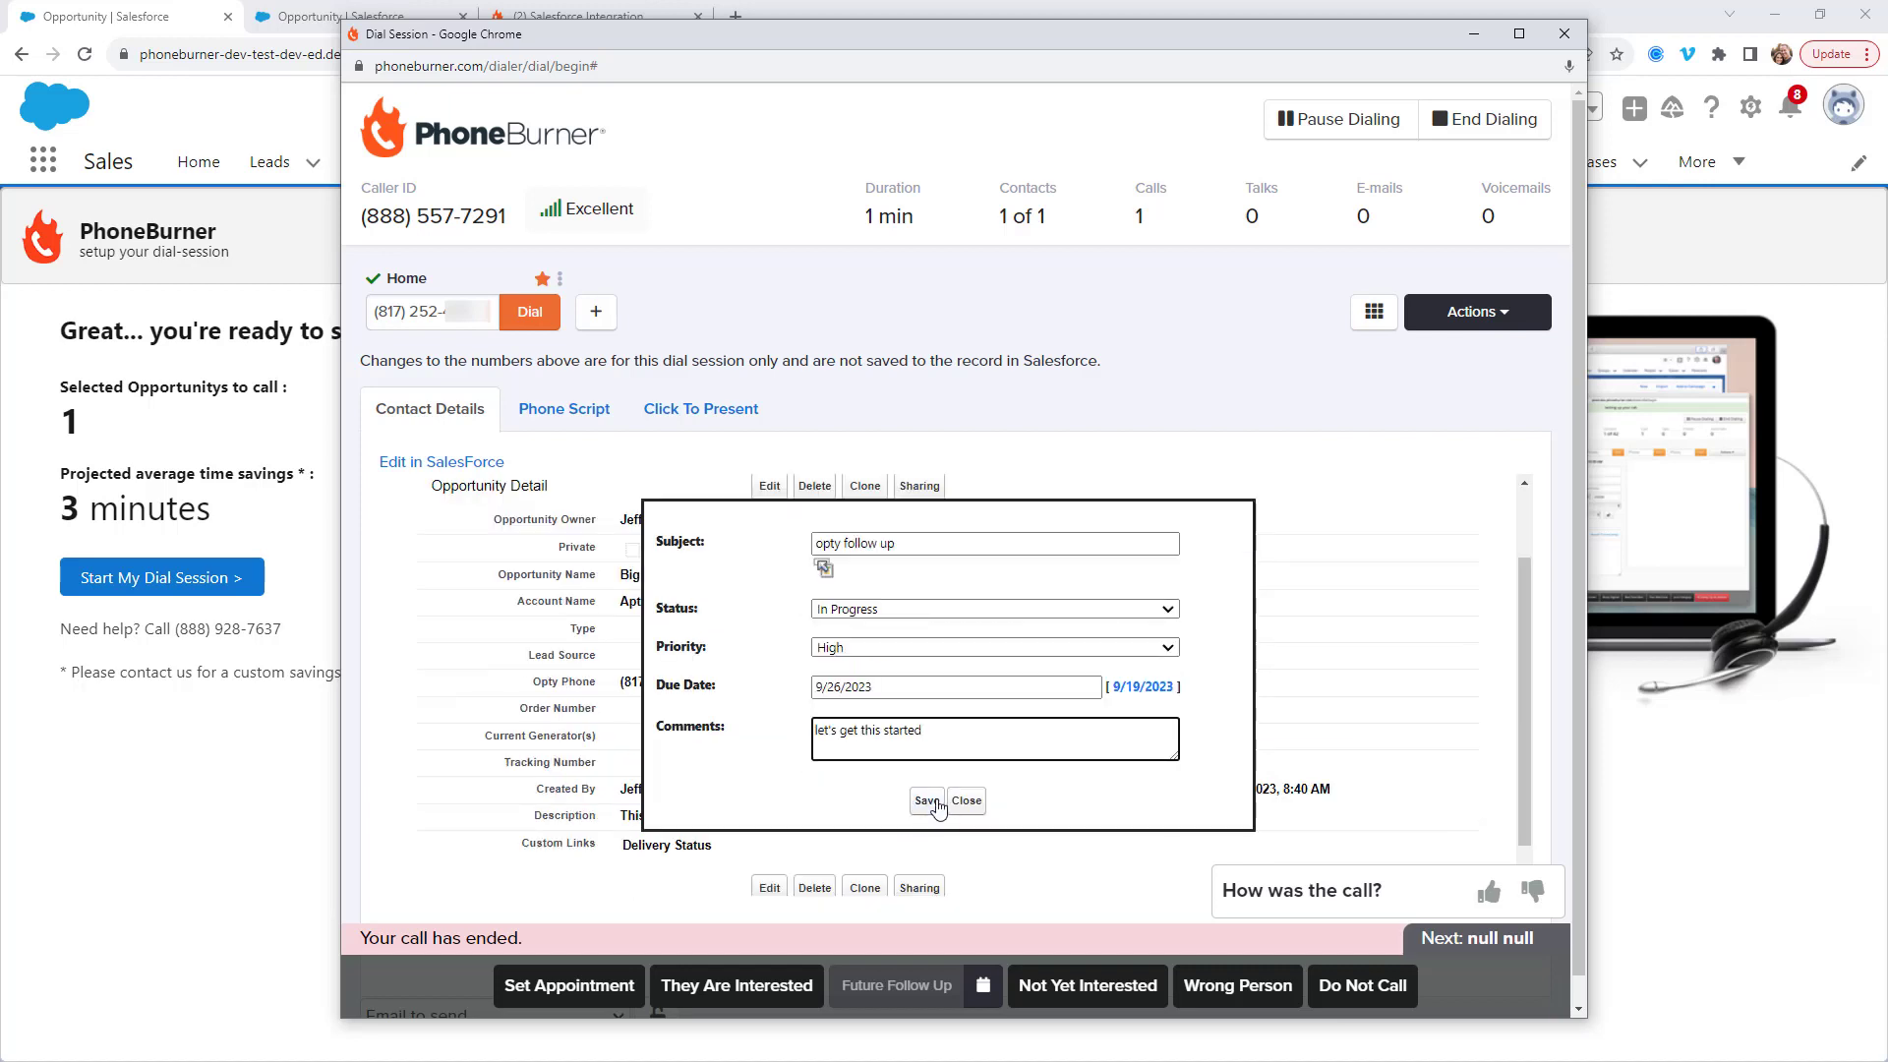
click(927, 802)
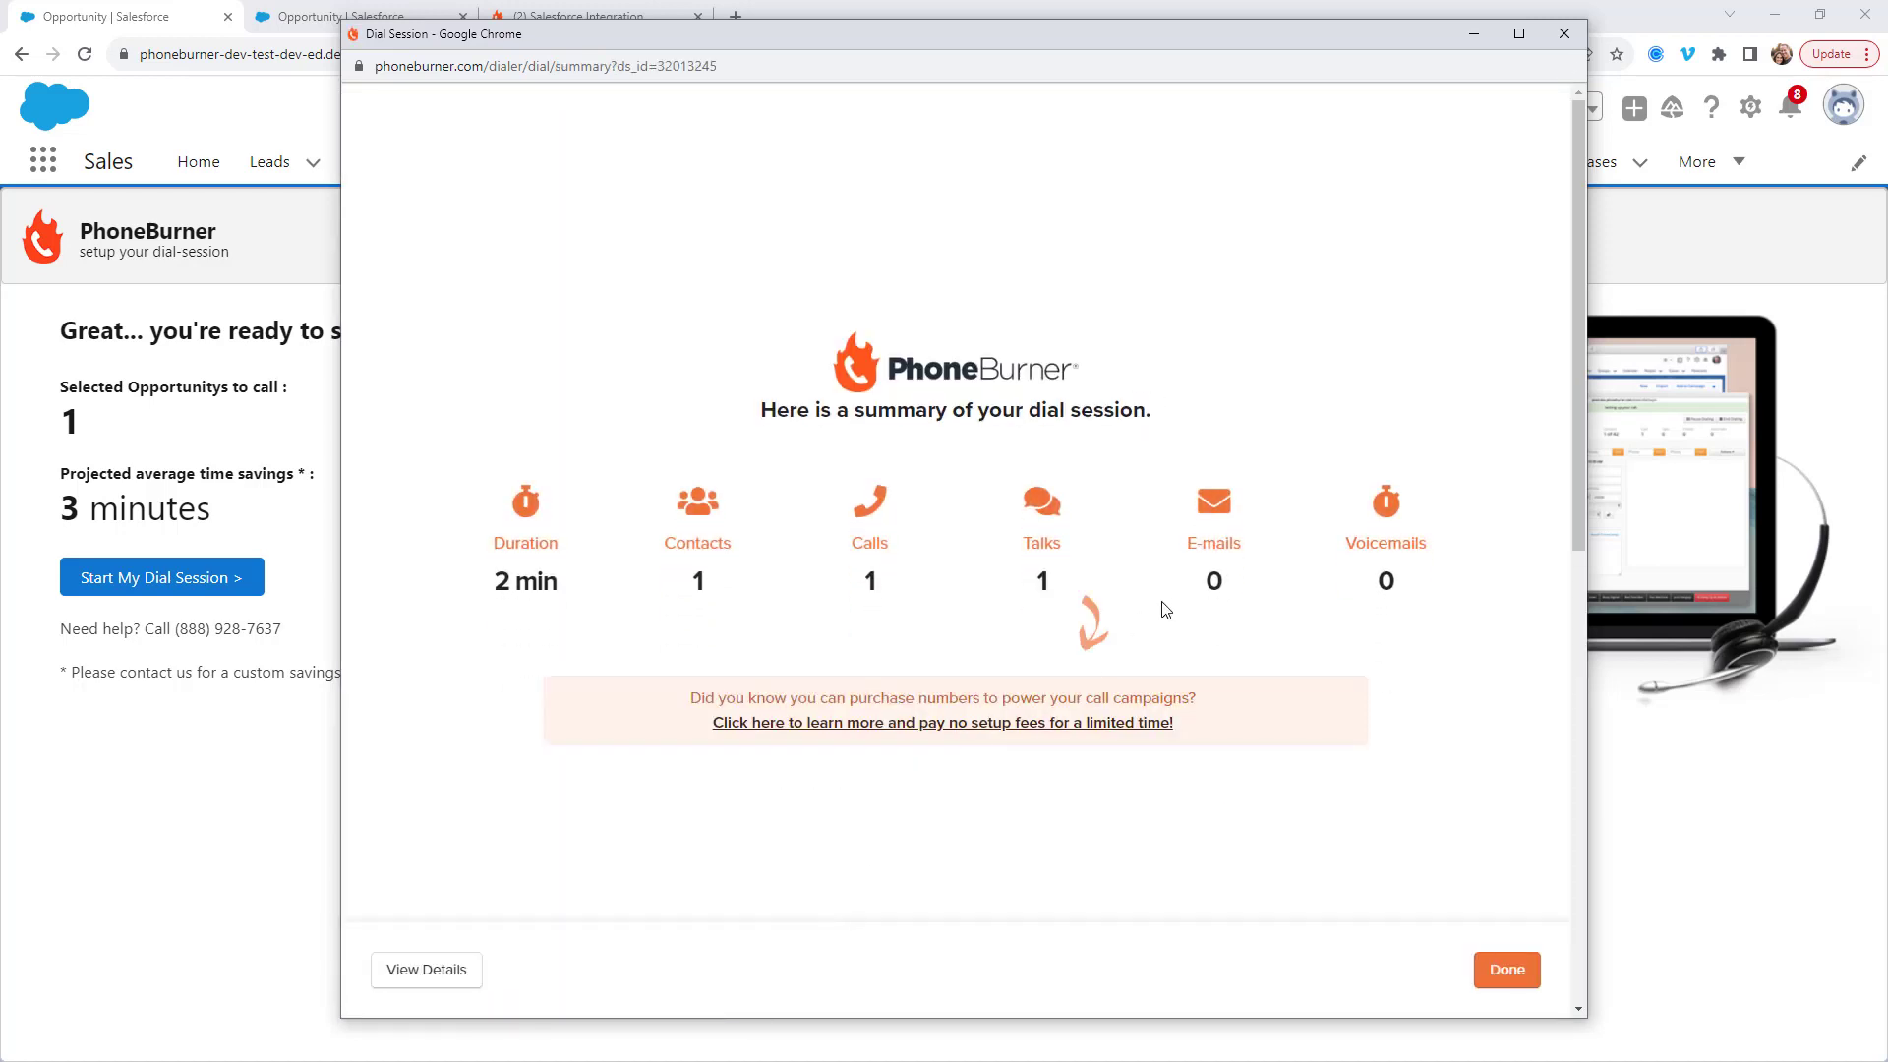
Step: Close the dial session summary and open the opportunity record from the Salesforce list to review its activity and notes
click(1563, 37)
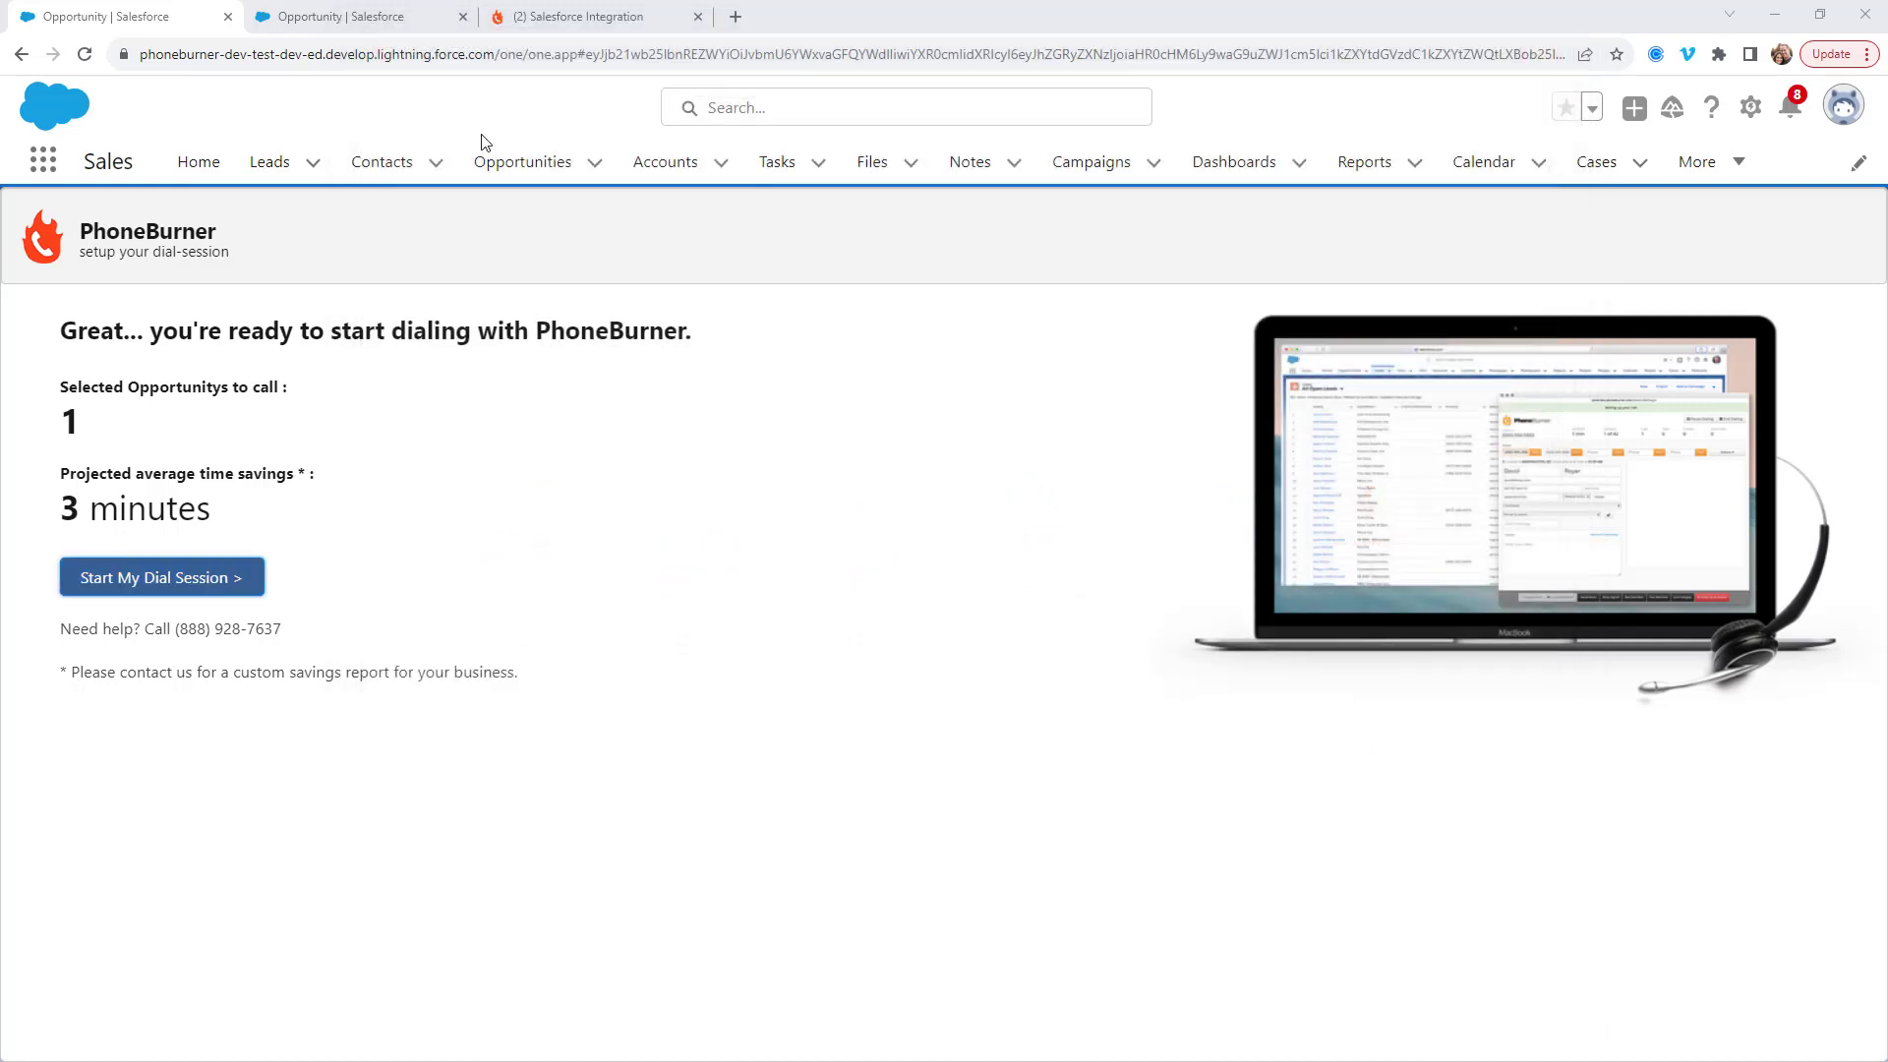
click(21, 54)
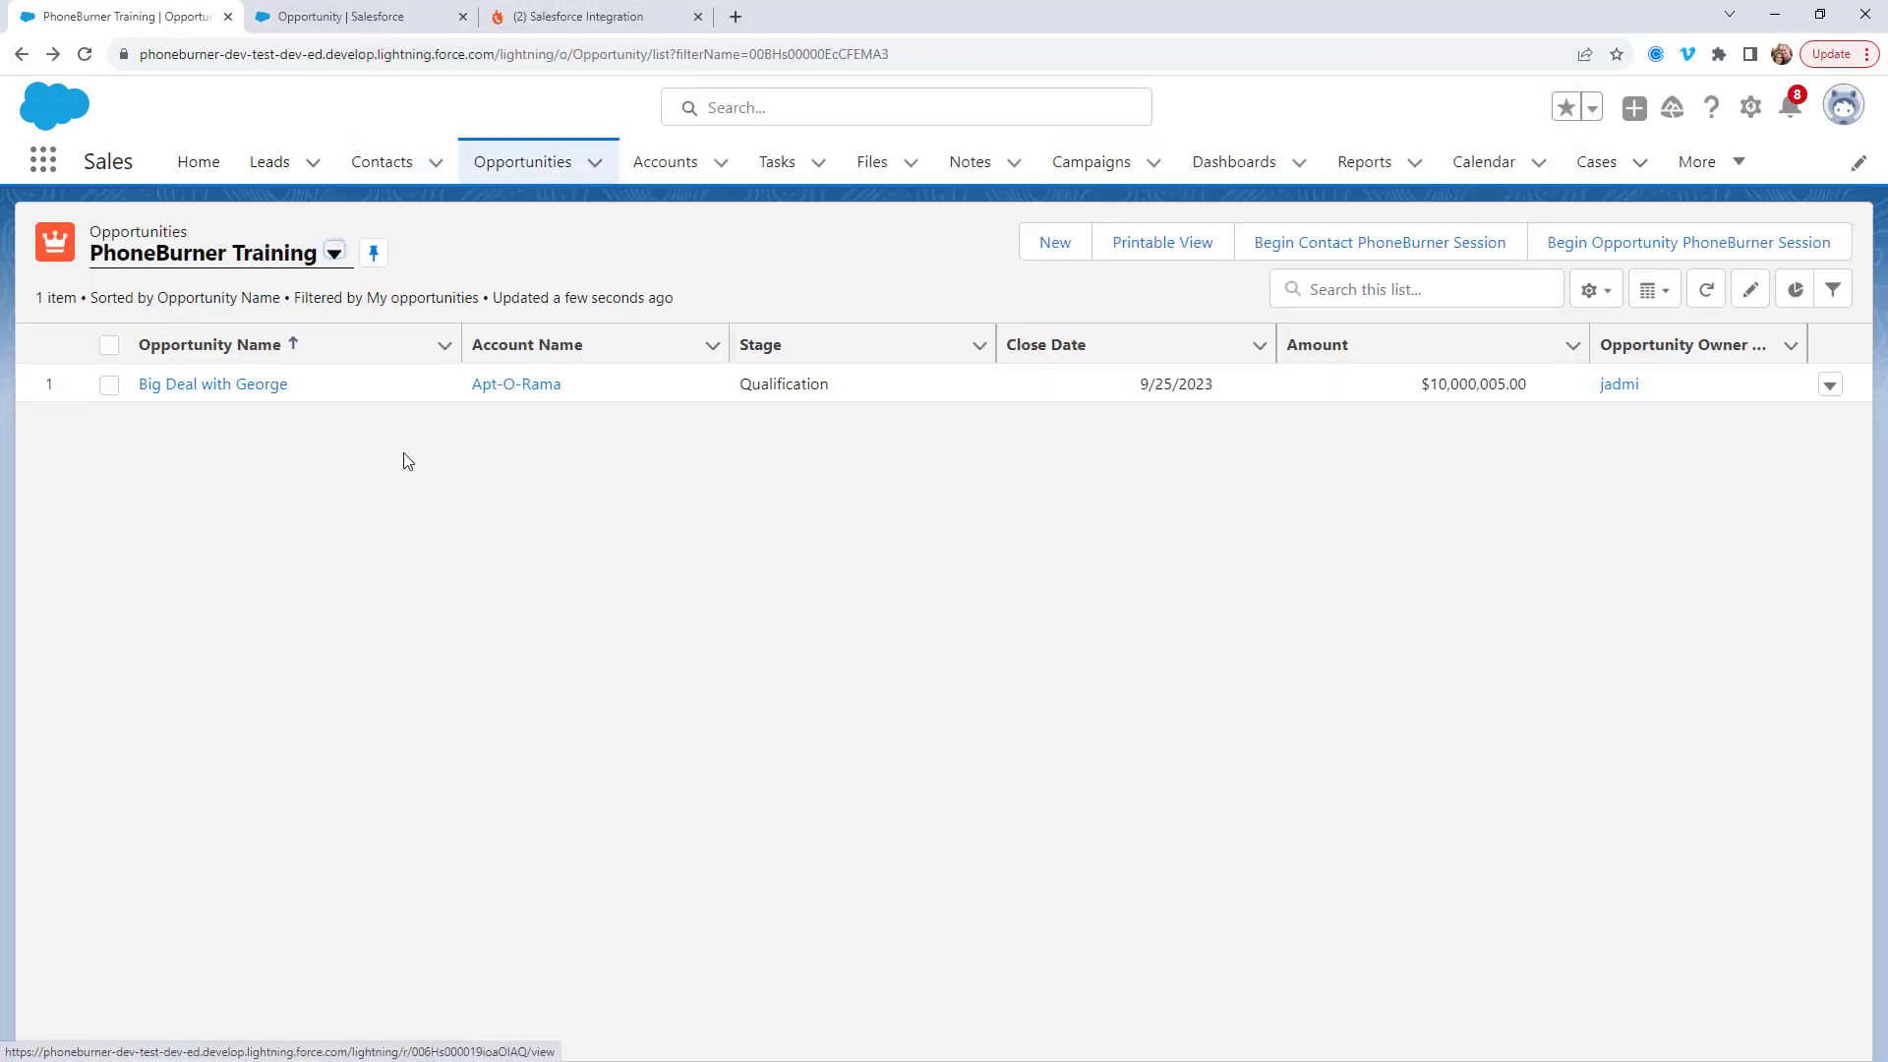
click(195, 387)
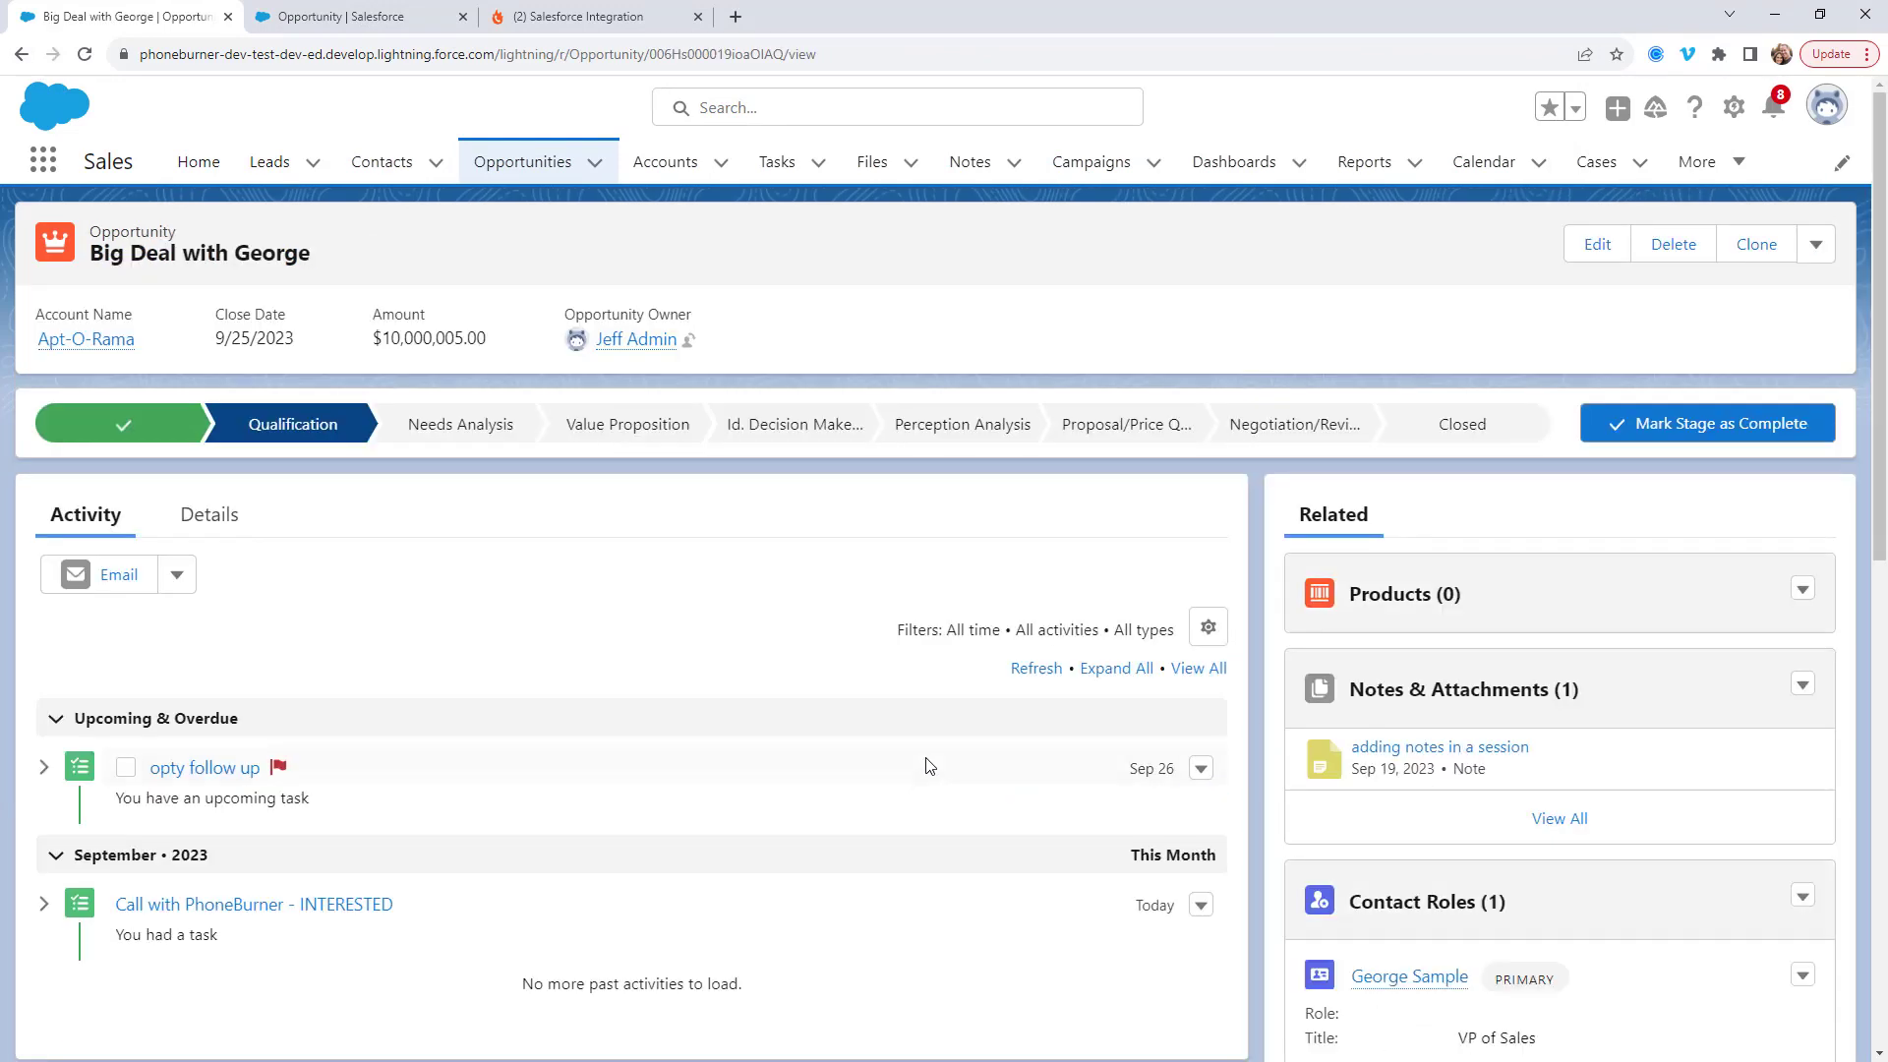
scroll(923, 763, down, 1)
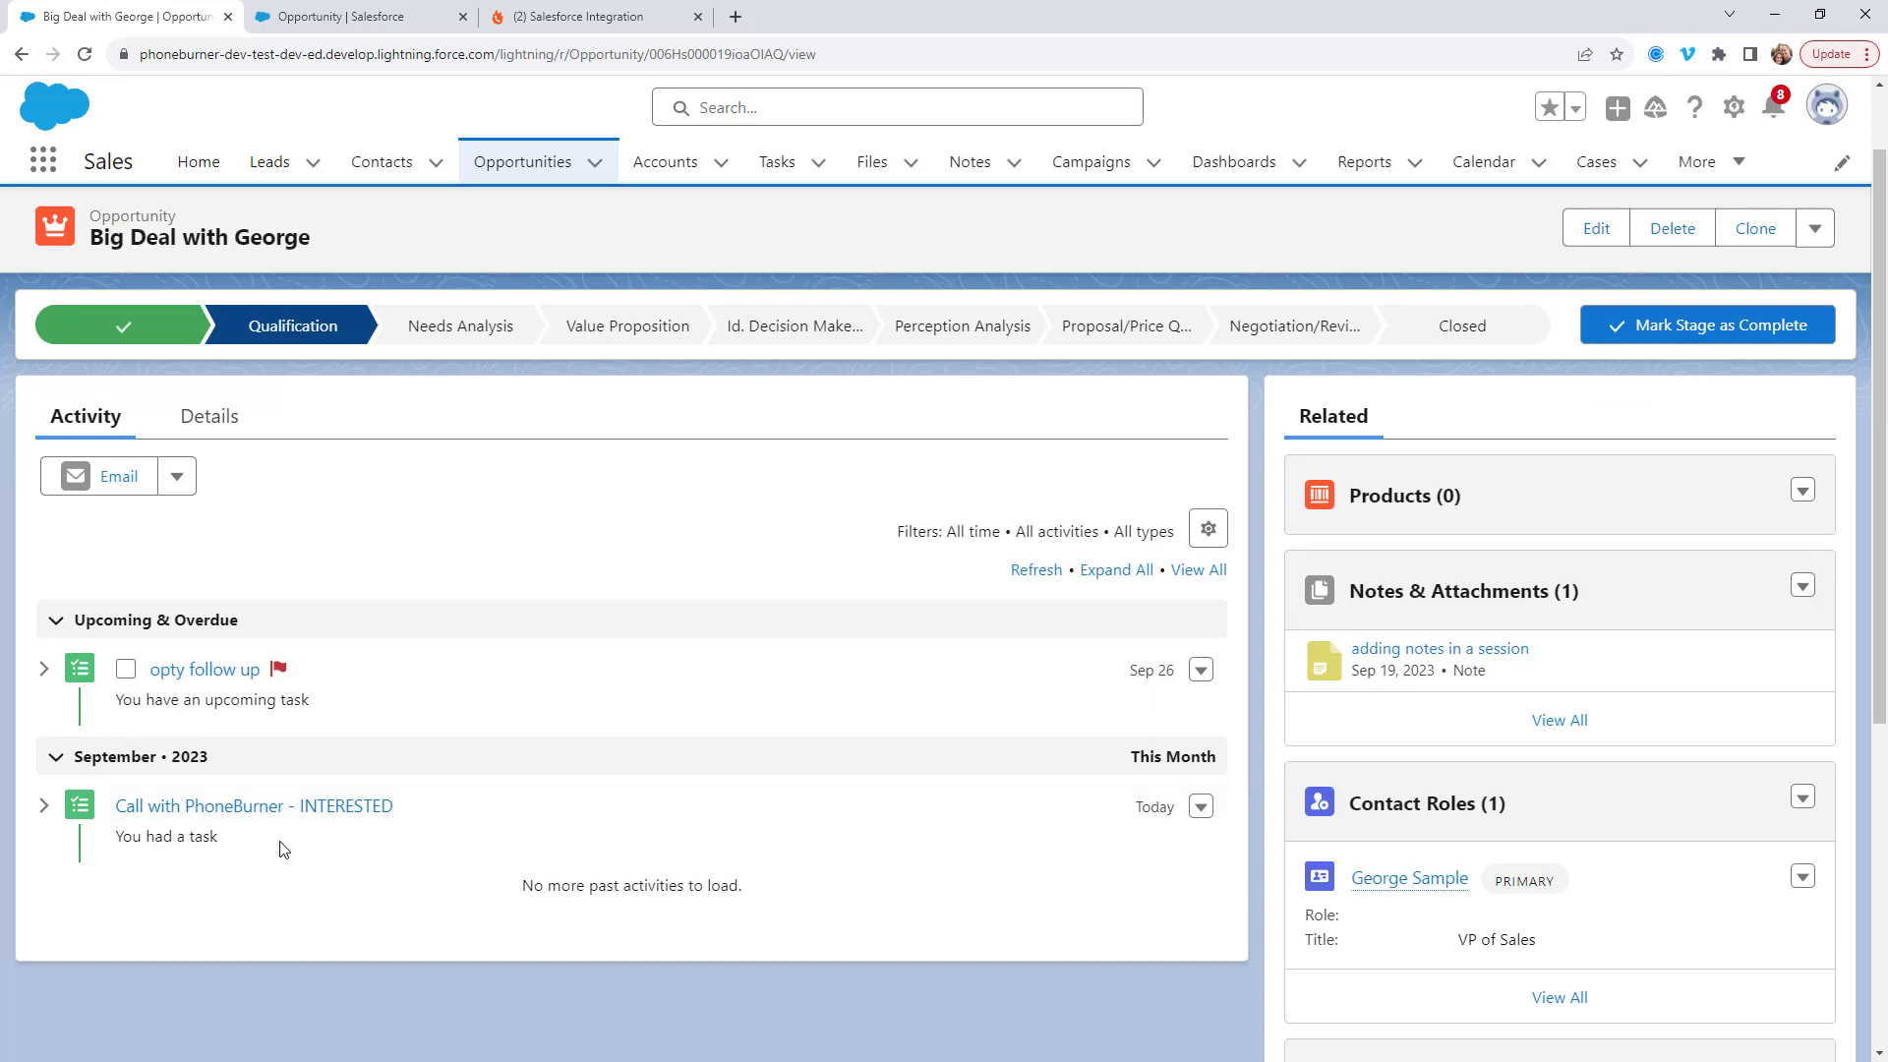